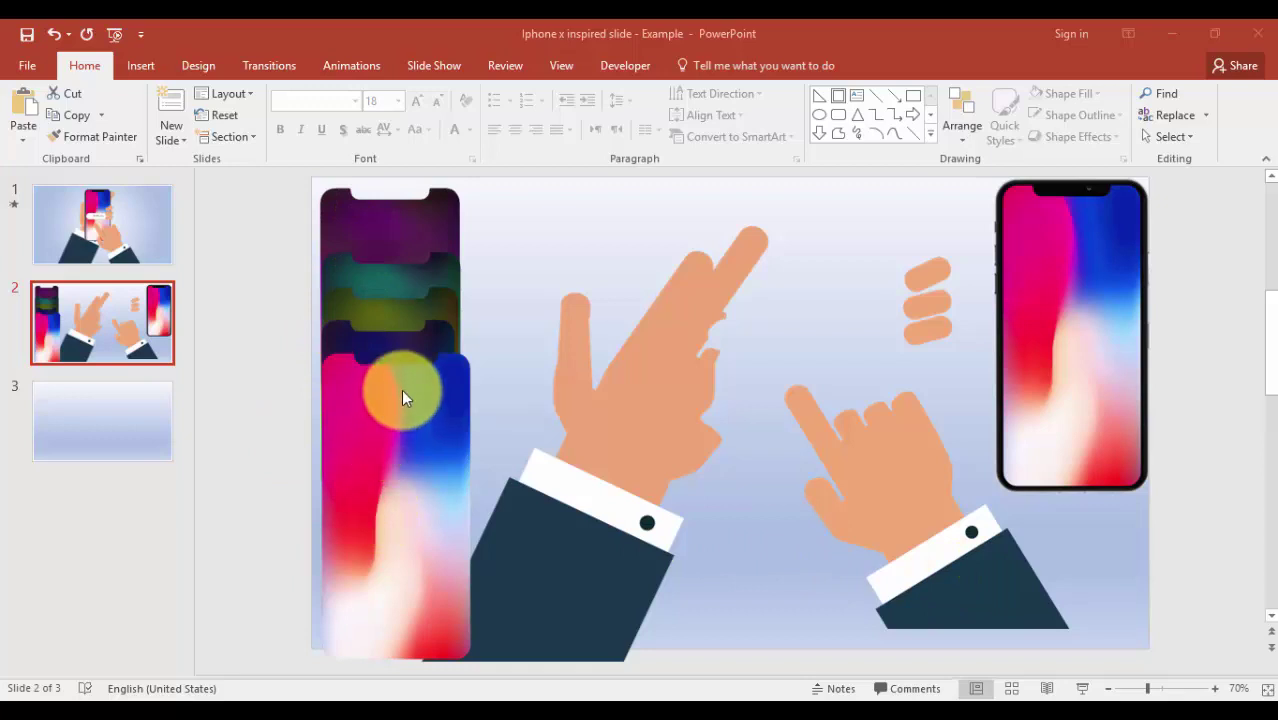
- Copy the open hand, the pointing hand, the three fingers and the framed phone from slide 2 onto slide 3
left_click(672, 400)
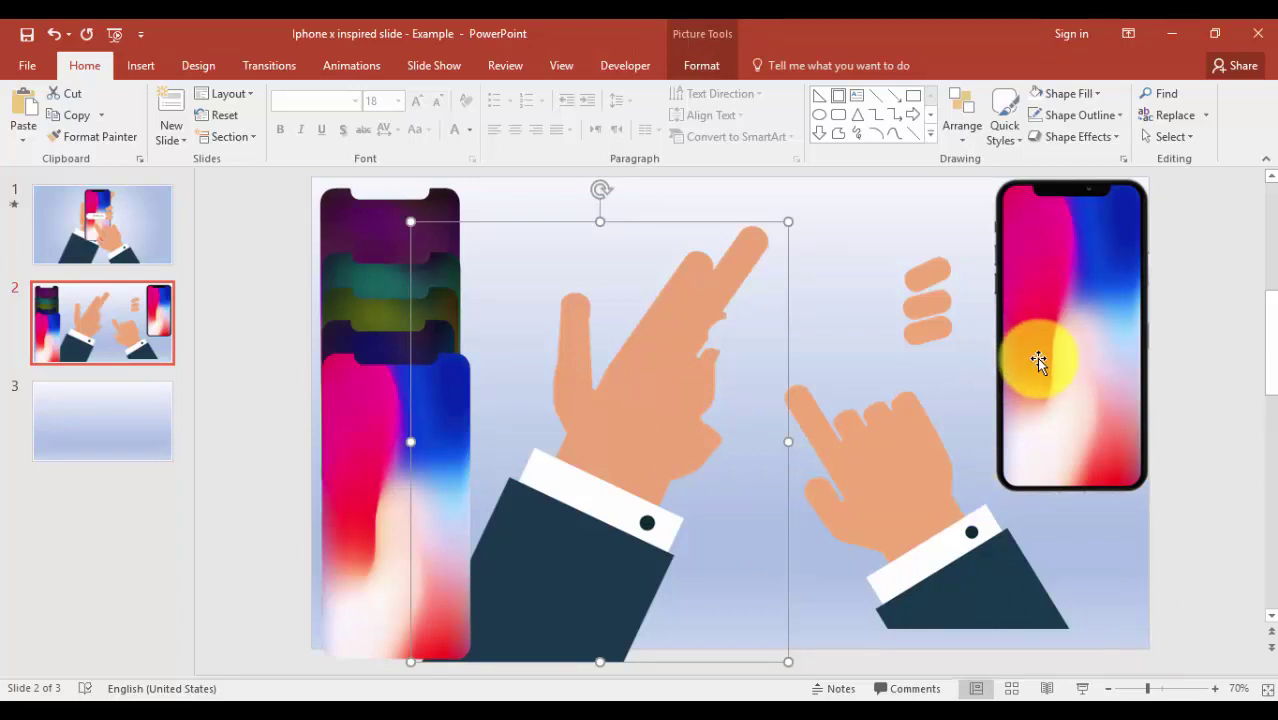
left_click(913, 457, "shift")
left_click(957, 309, "shift")
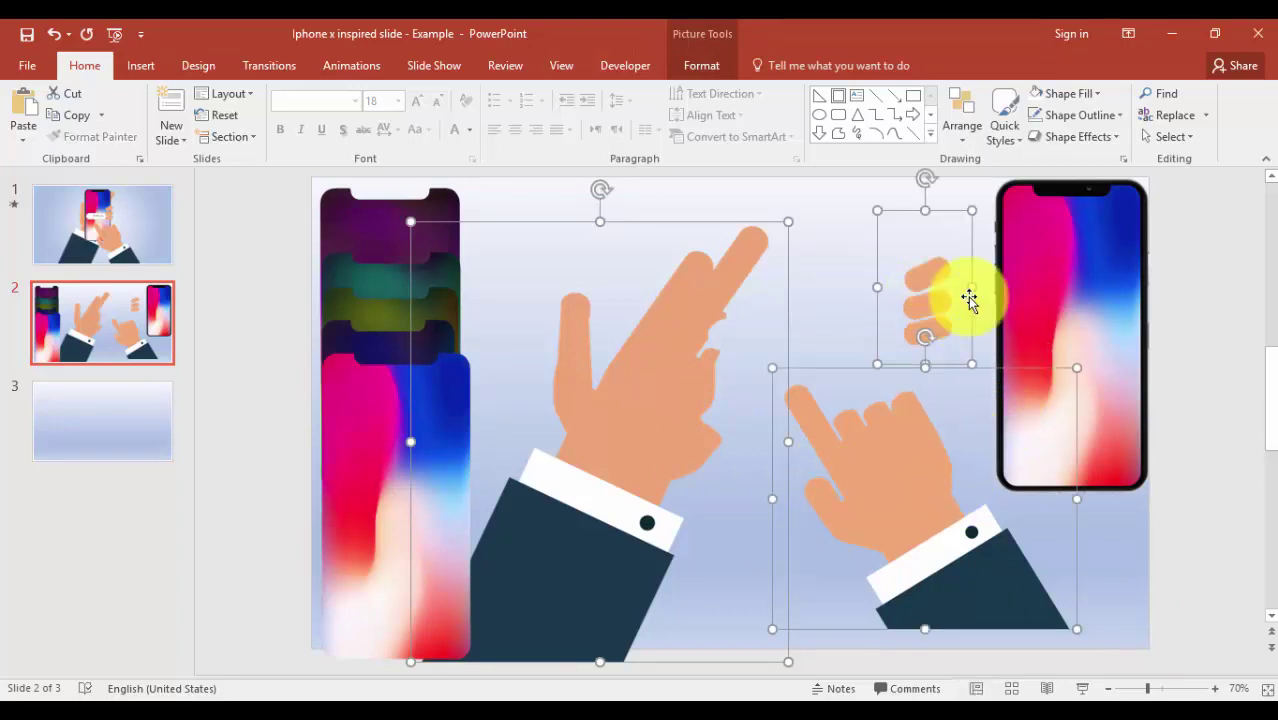
left_click(1058, 300, "shift")
key("ctrl+c")
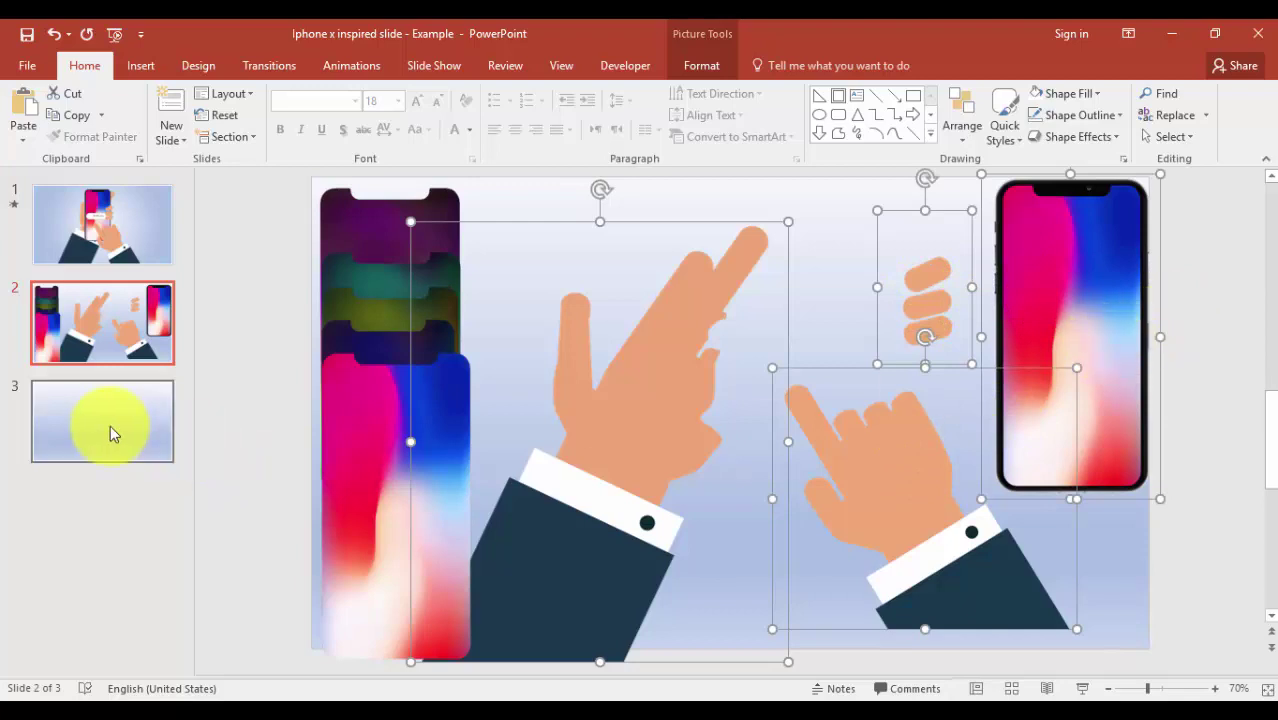
left_click(110, 427)
key("ctrl+v")
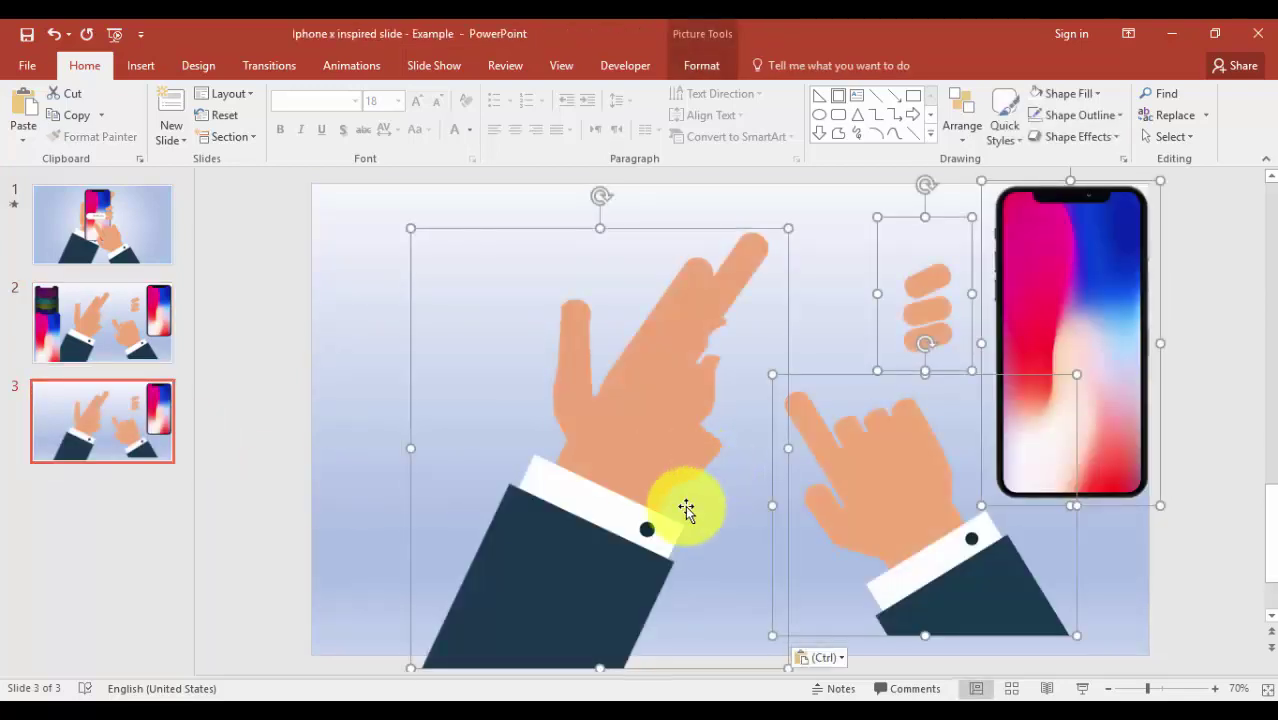
- Align both sleeves with the slide's lower edge and arrange the phone in the open hand, gripped by the fingers, with the pointing hand over it
left_click_drag(590, 575, 598, 547)
left_click_drag(990, 548, 930, 548)
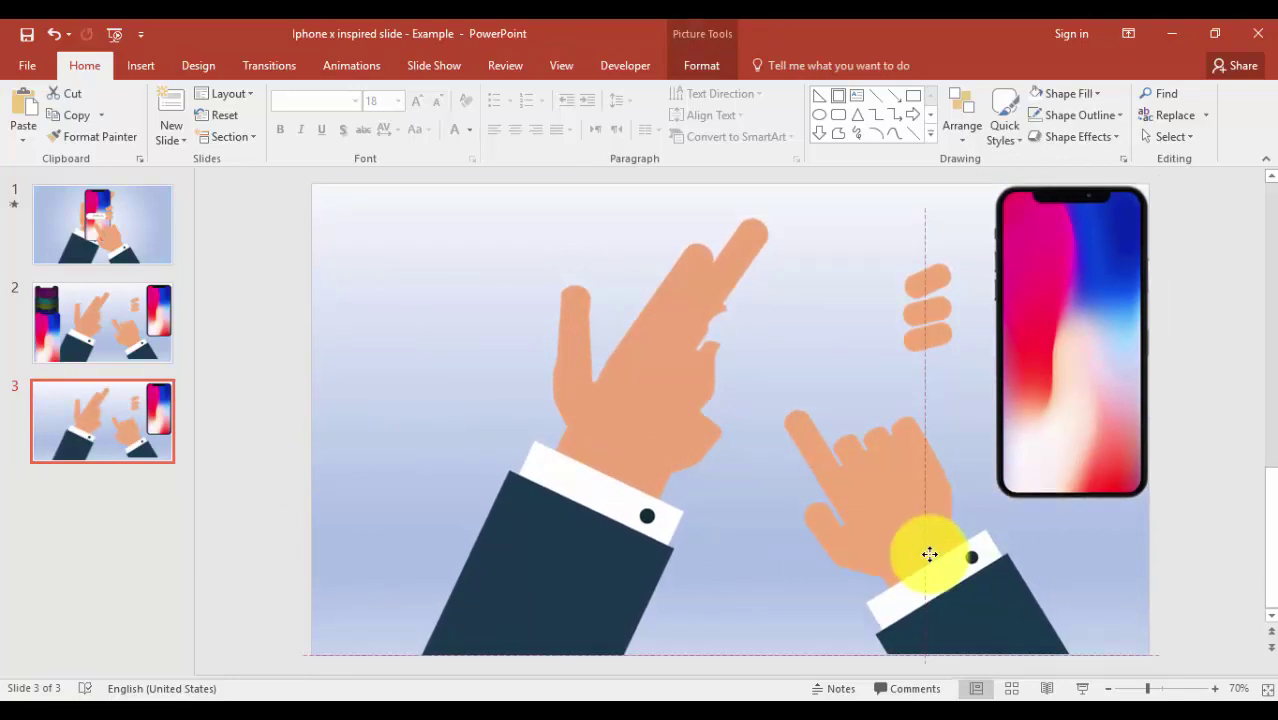
left_click_drag(1075, 350, 679, 321)
left_click(941, 291)
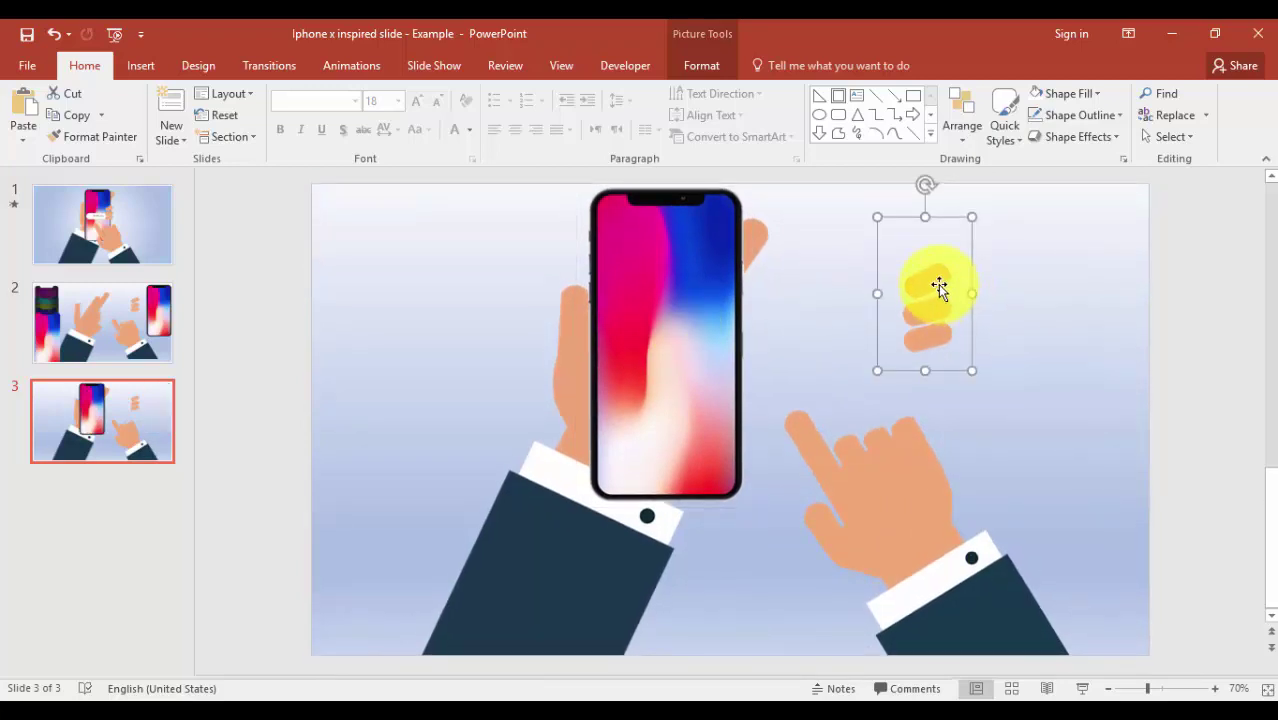
left_click_drag(939, 287, 745, 310)
left_click_drag(919, 525, 791, 526)
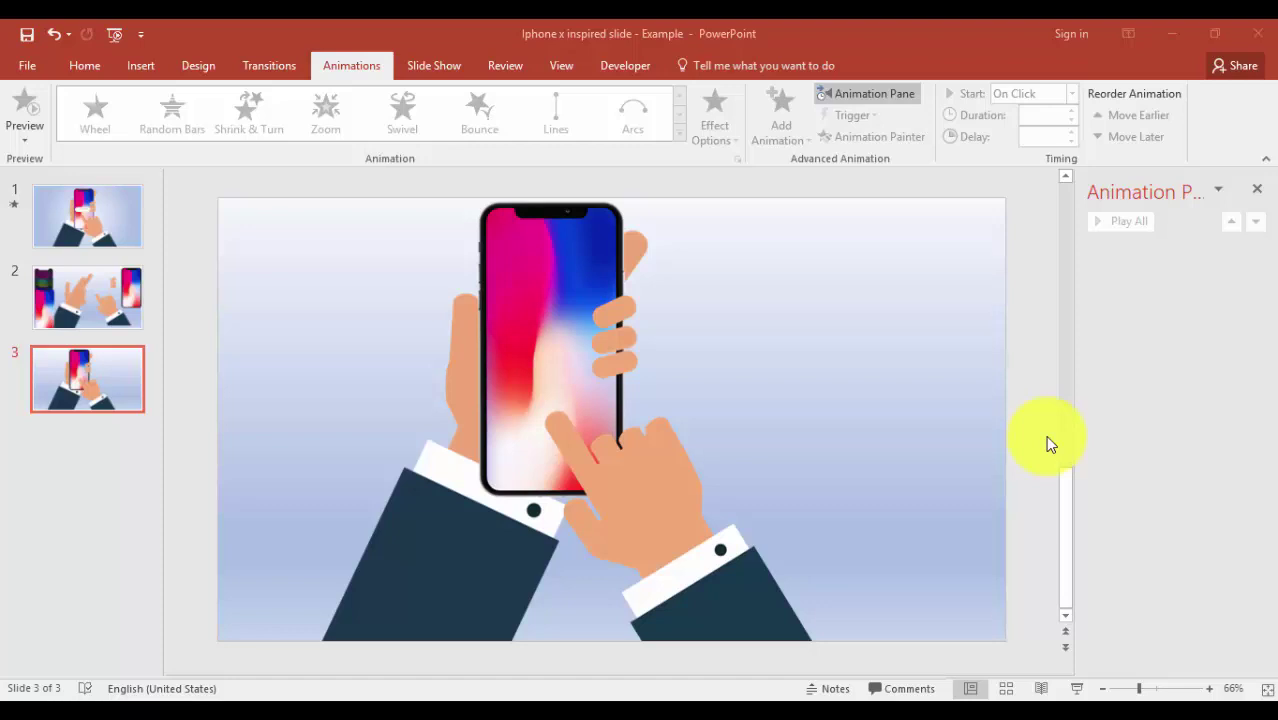
- Draw a rounded rectangle about 2.06" by 0.64" beside the phone, with fully rounded ends and a white fill
left_click(141, 66)
left_click(320, 122)
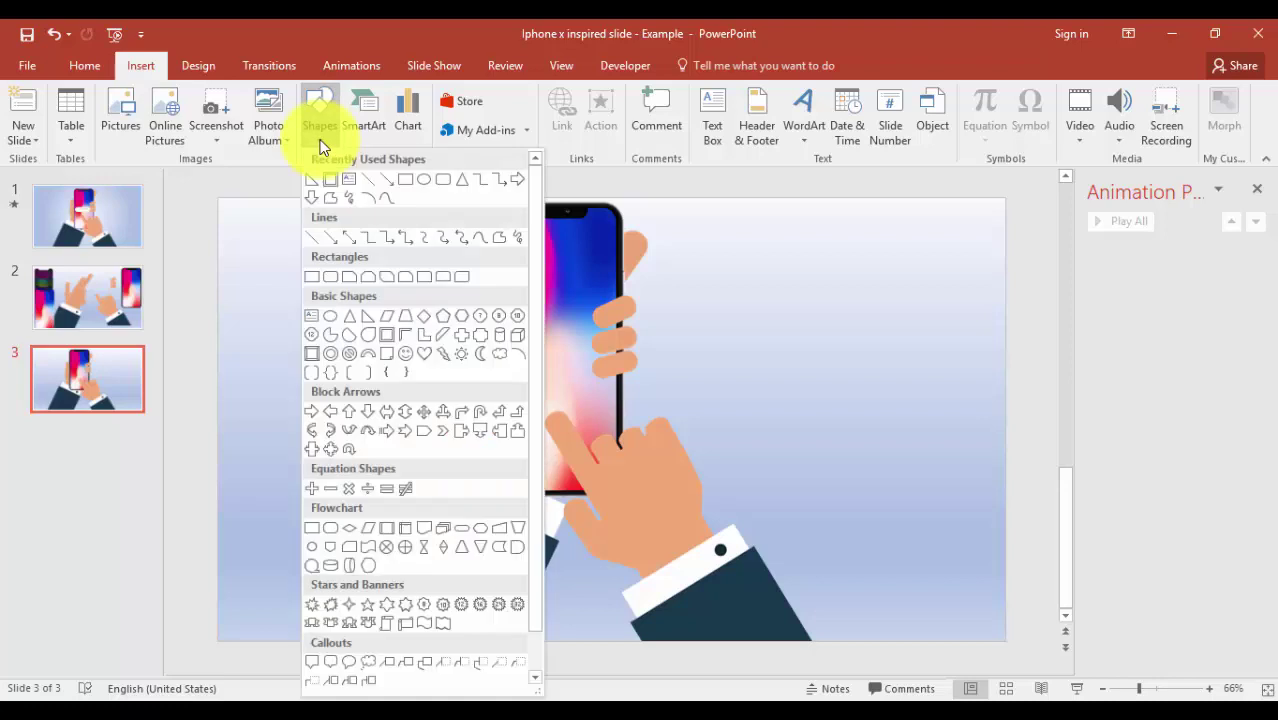
left_click(443, 184)
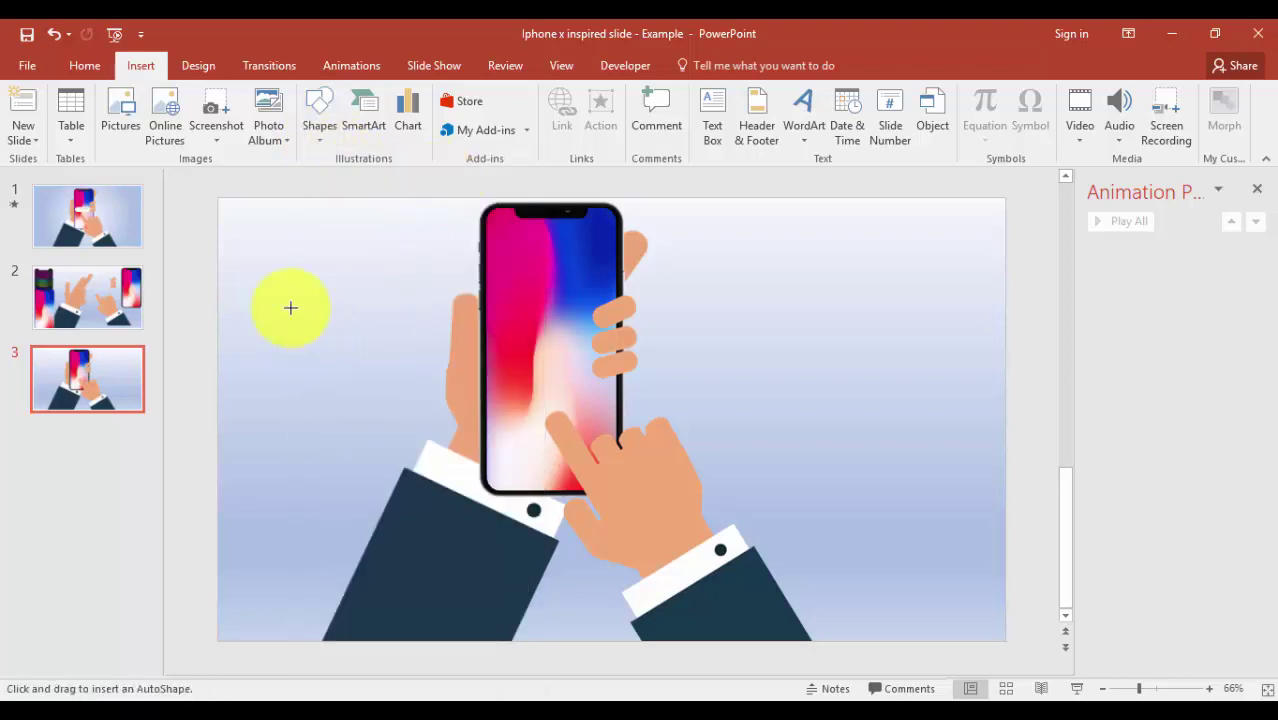
left_click_drag(293, 299, 415, 336)
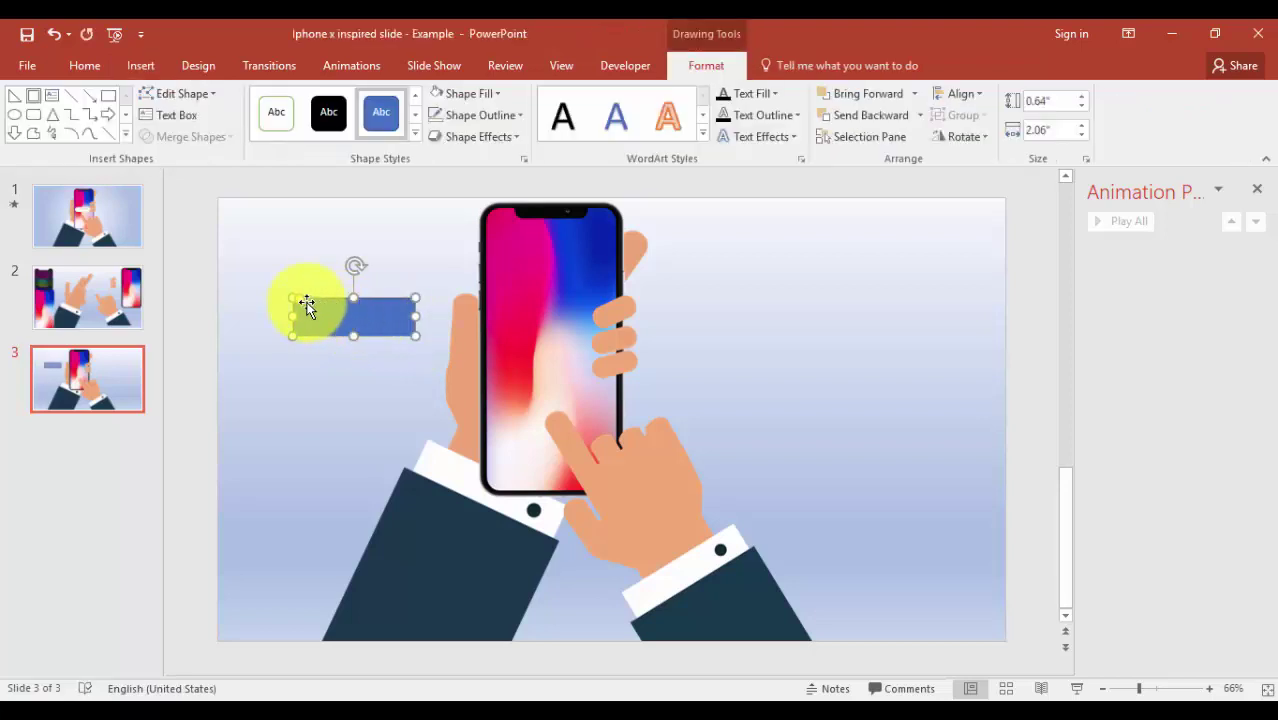
left_click_drag(304, 303, 328, 302)
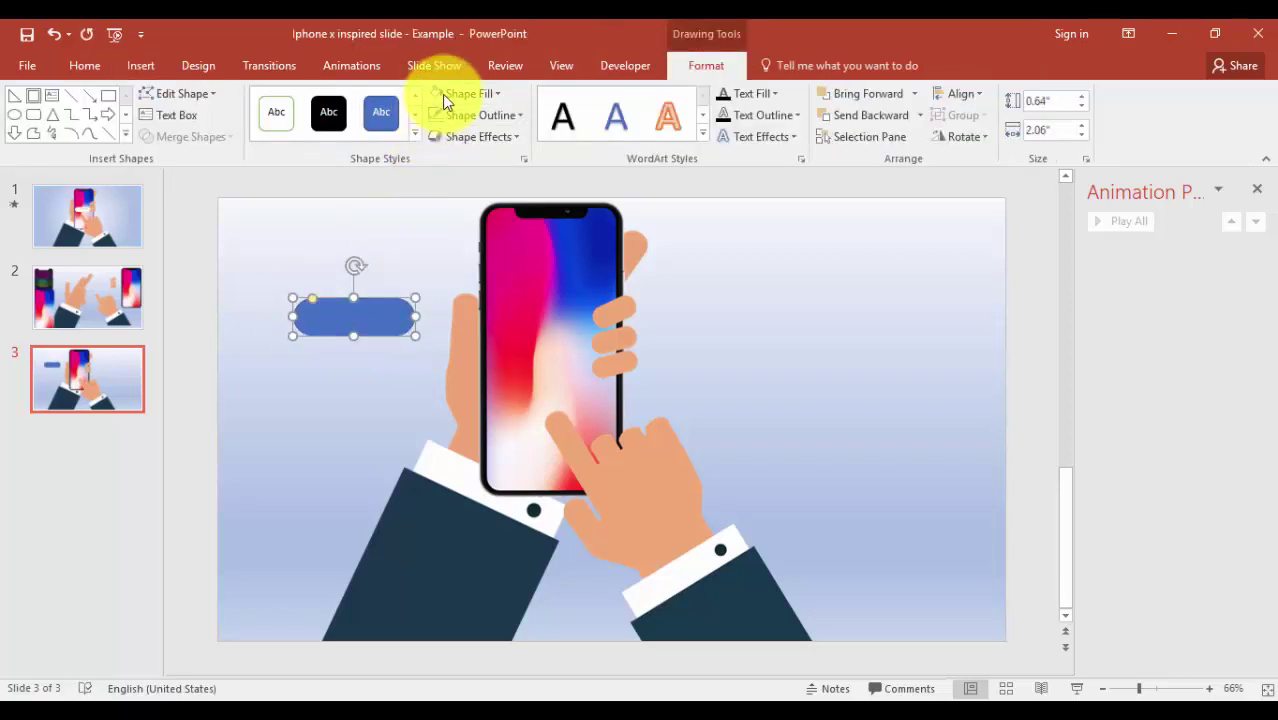
left_click(437, 93)
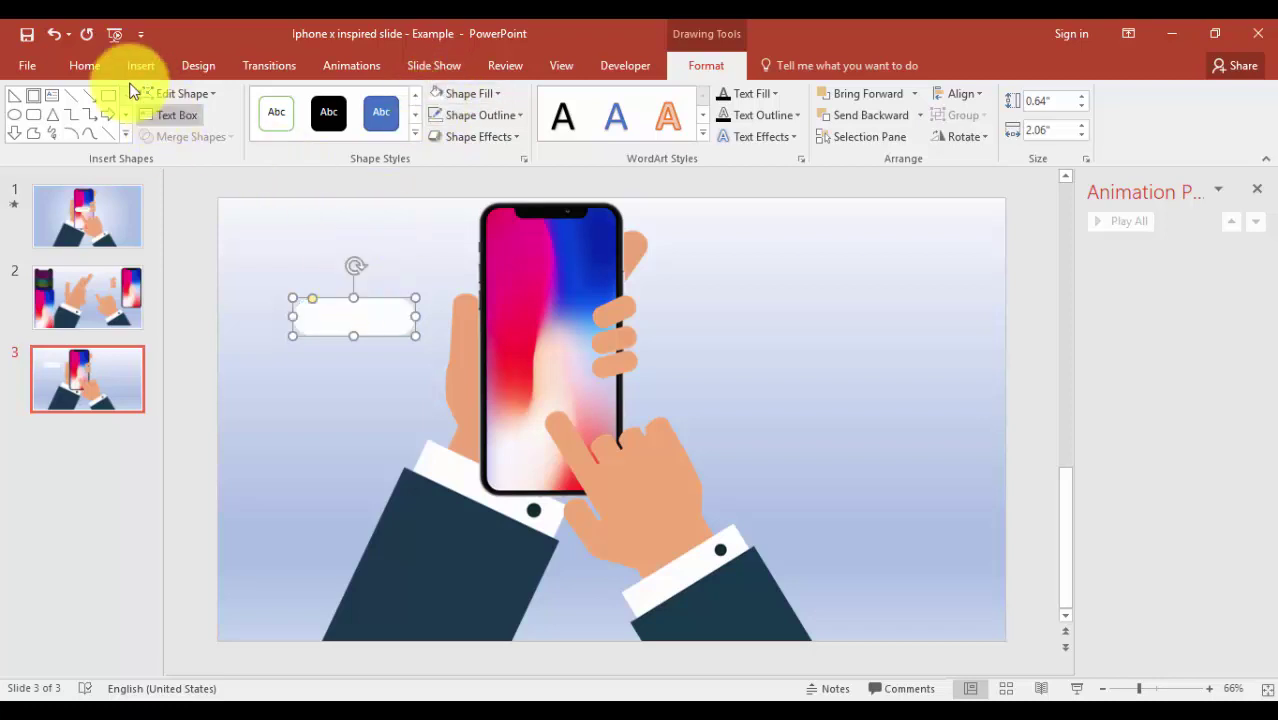
- Label the white rounded rectangle "Slide to Start" and place it across the lower half of the phone screen
left_click(85, 65)
left_click(343, 316)
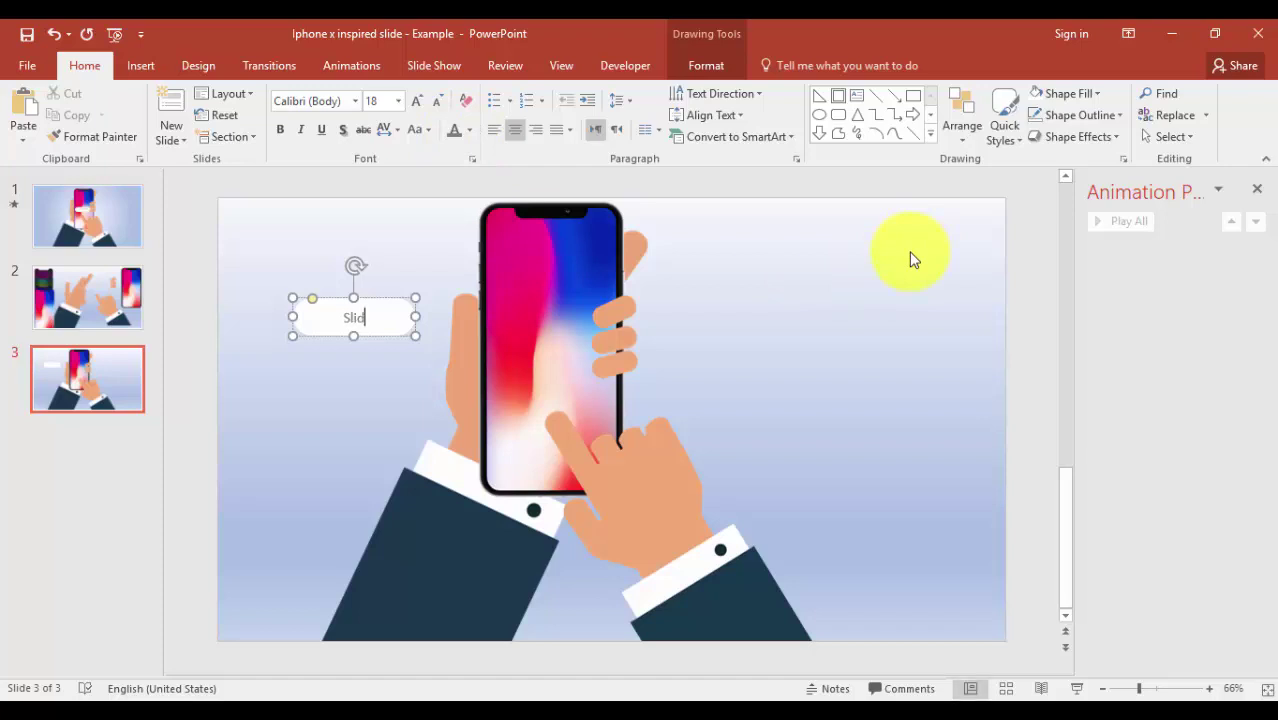
type("Slide to Start")
left_click_drag(374, 302, 573, 375)
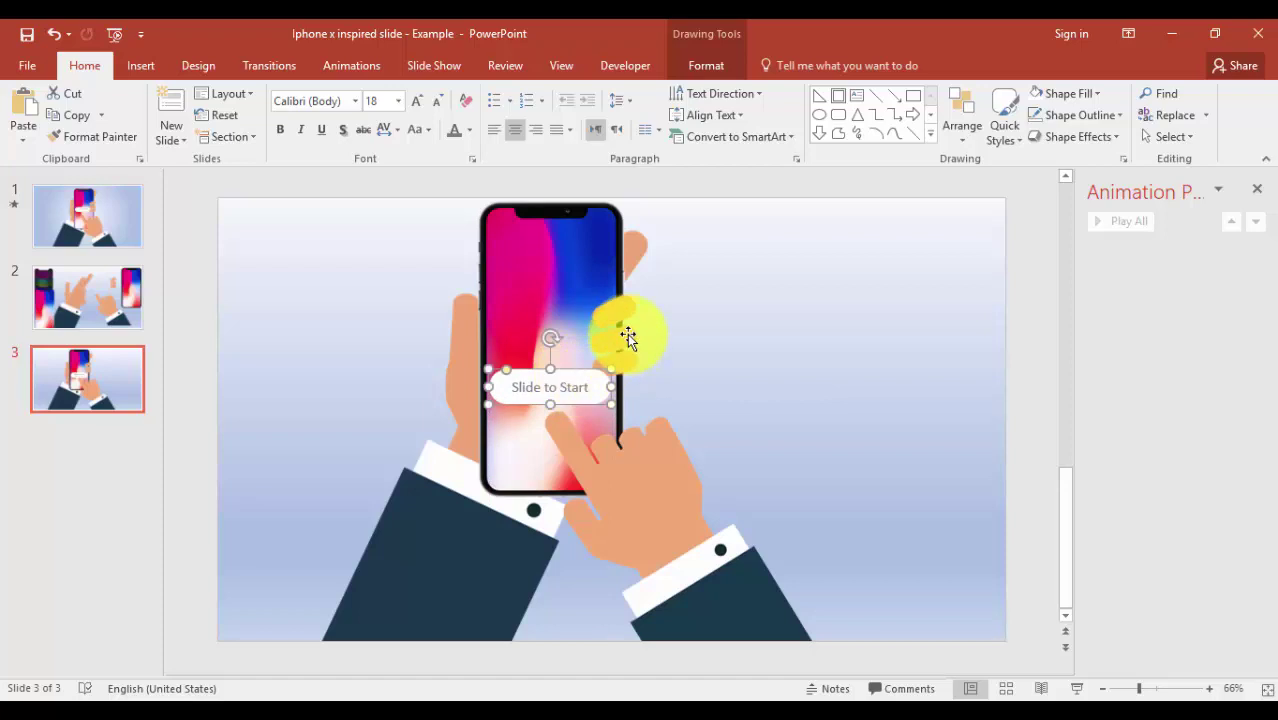
- Bring the three-finger picture to the front so it overlaps the "Slide to Start" button
left_click(628, 337)
left_click(705, 68)
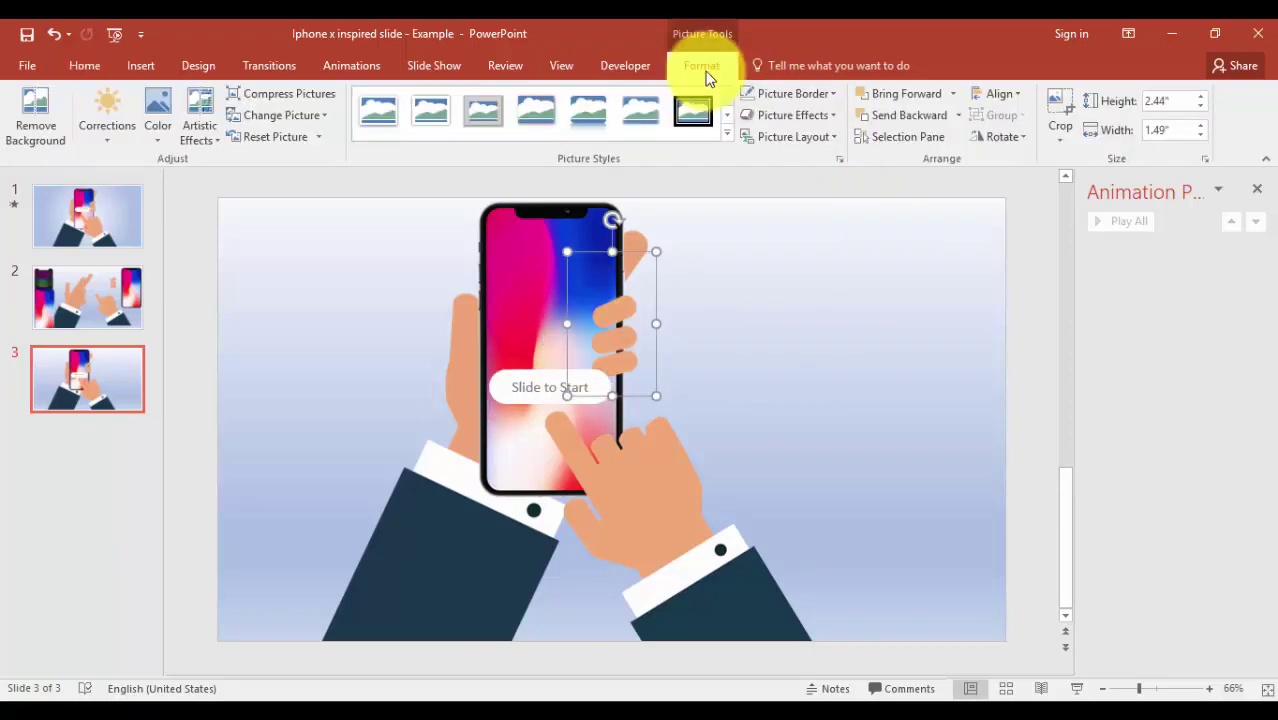
left_click(955, 93)
left_click(940, 139)
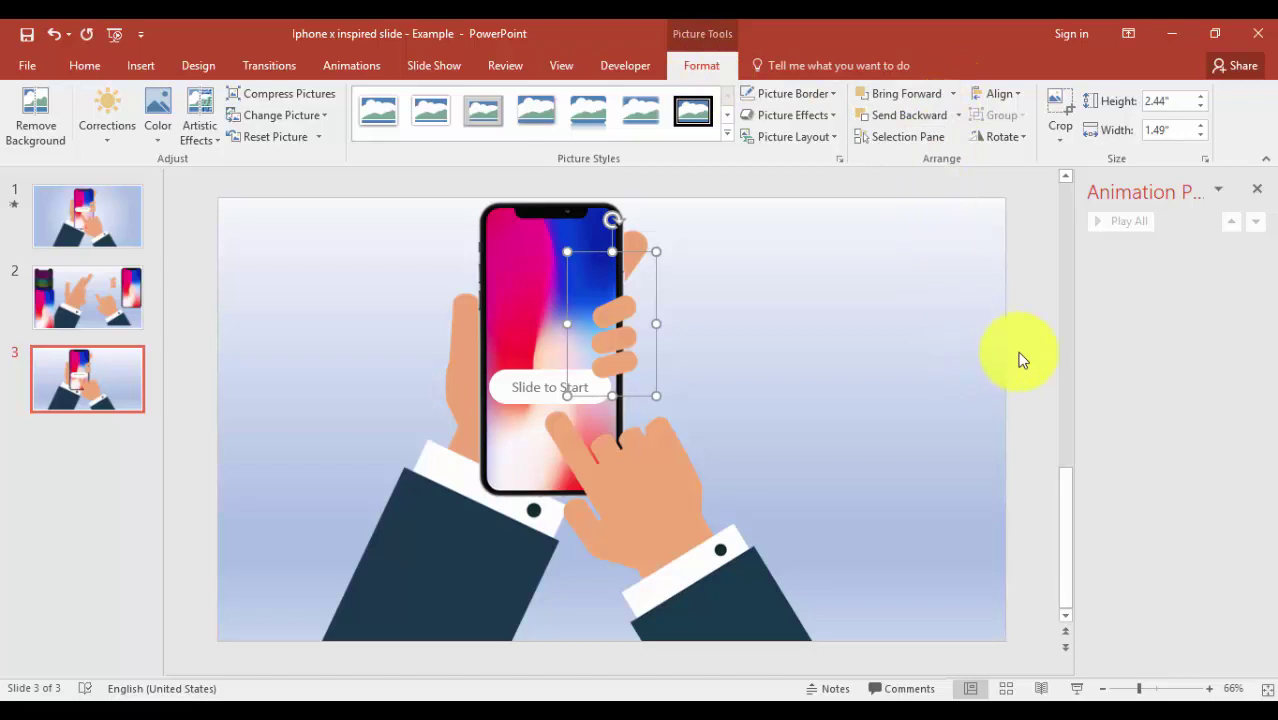
left_click(955, 385)
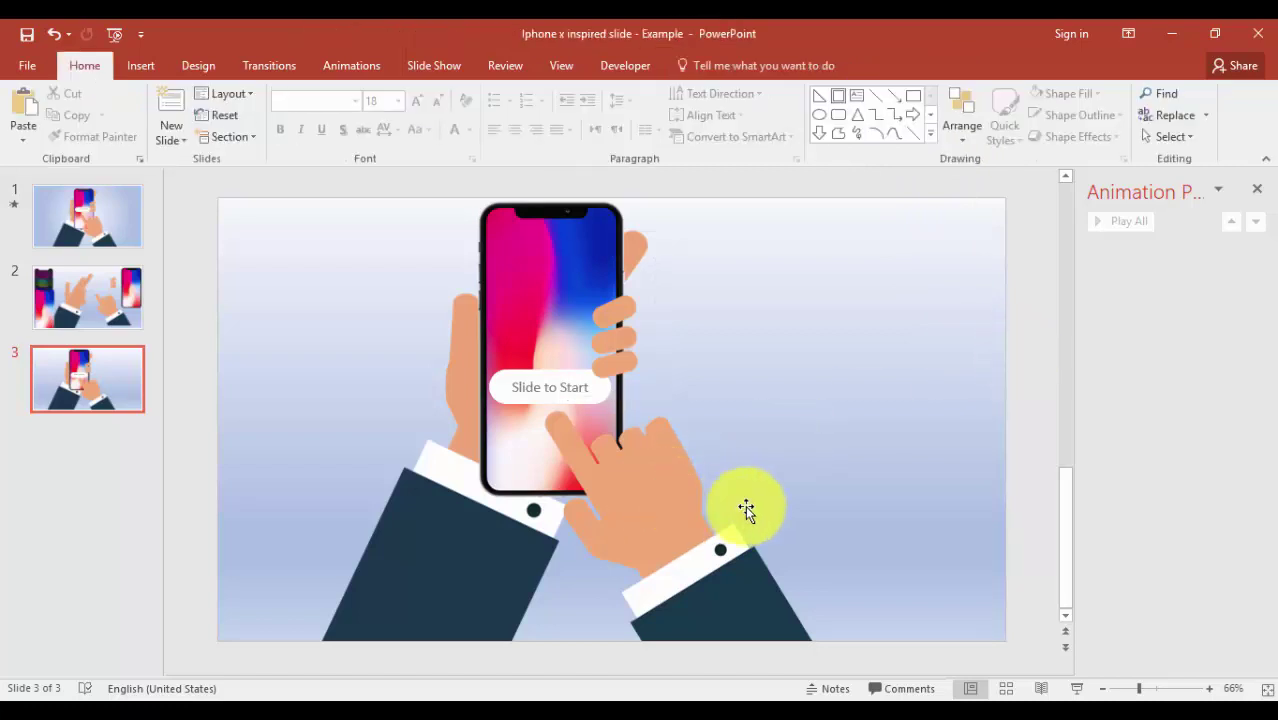
- Apply the Left motion path animation to the pointing hand
left_click(646, 479)
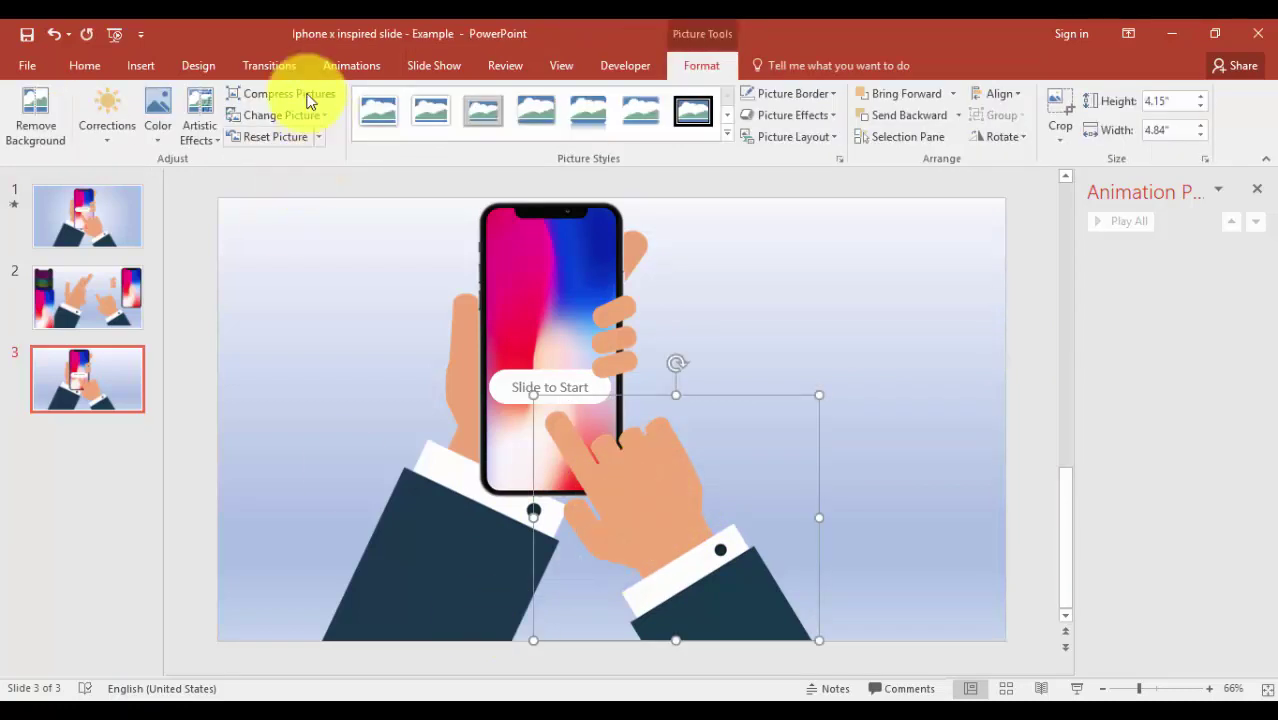
left_click(340, 68)
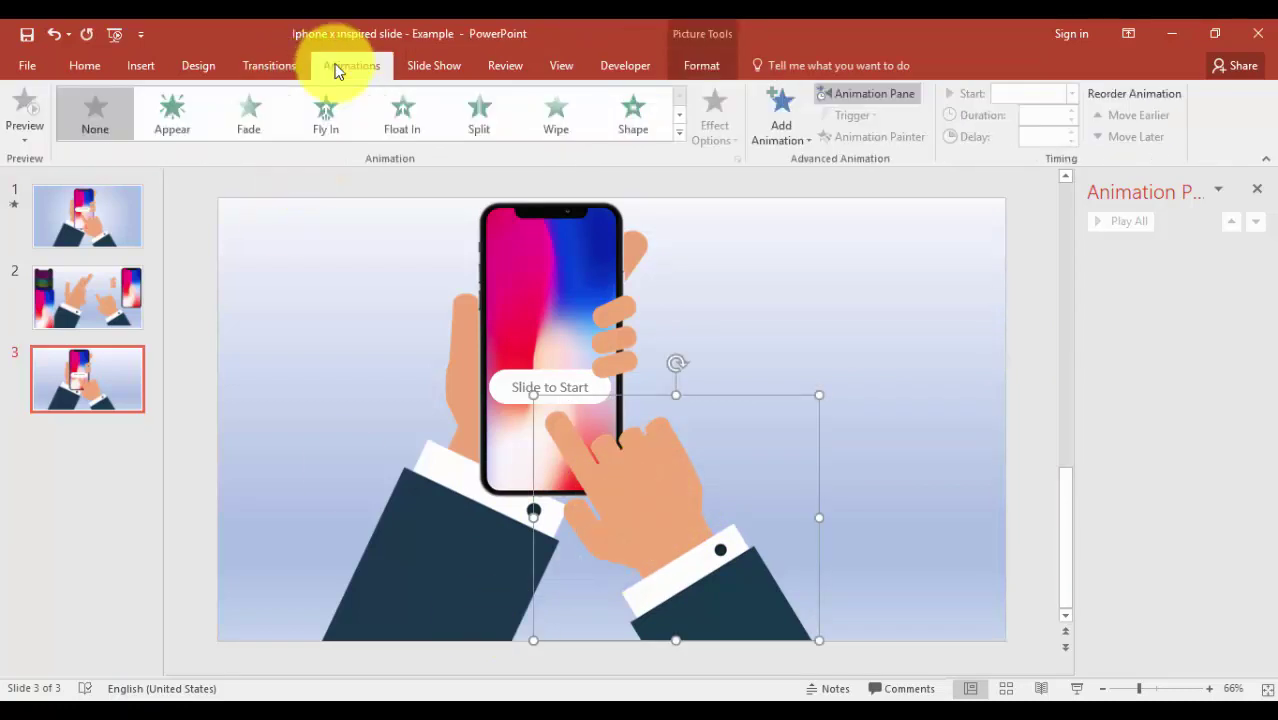
left_click(679, 131)
scroll(678, 343, "down", 2)
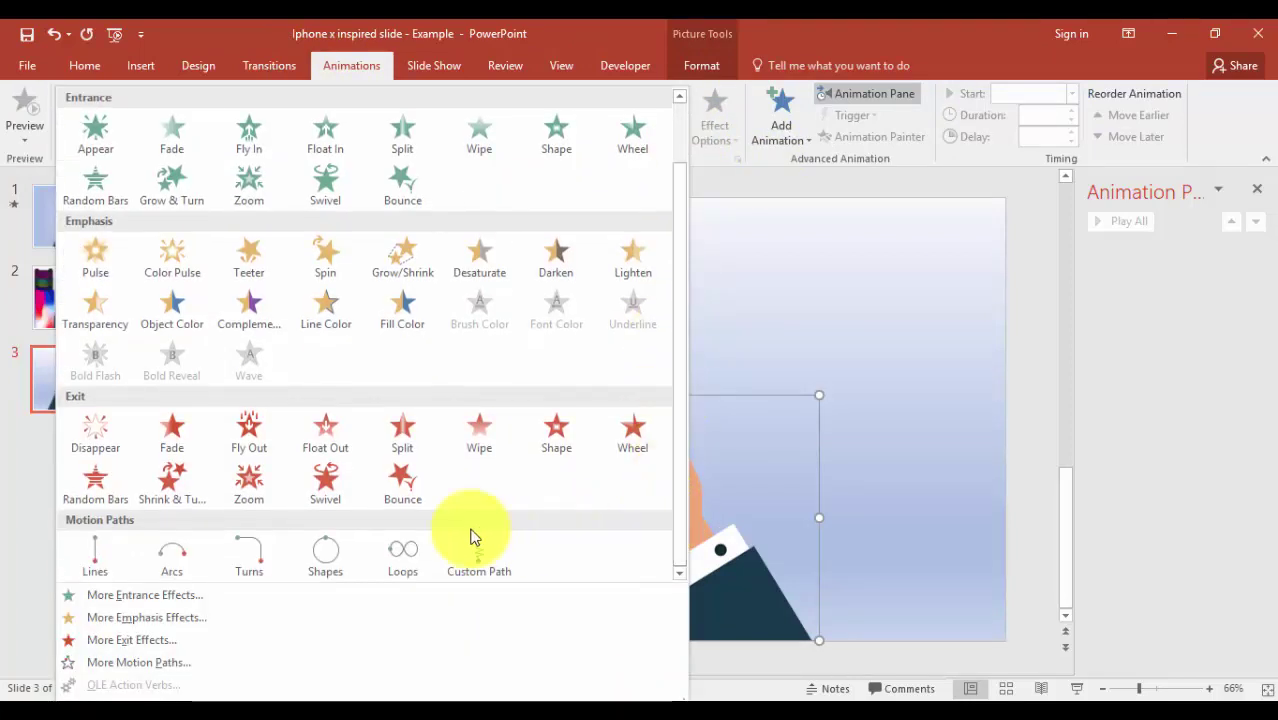
left_click(175, 663)
left_click_drag(771, 313, 767, 408)
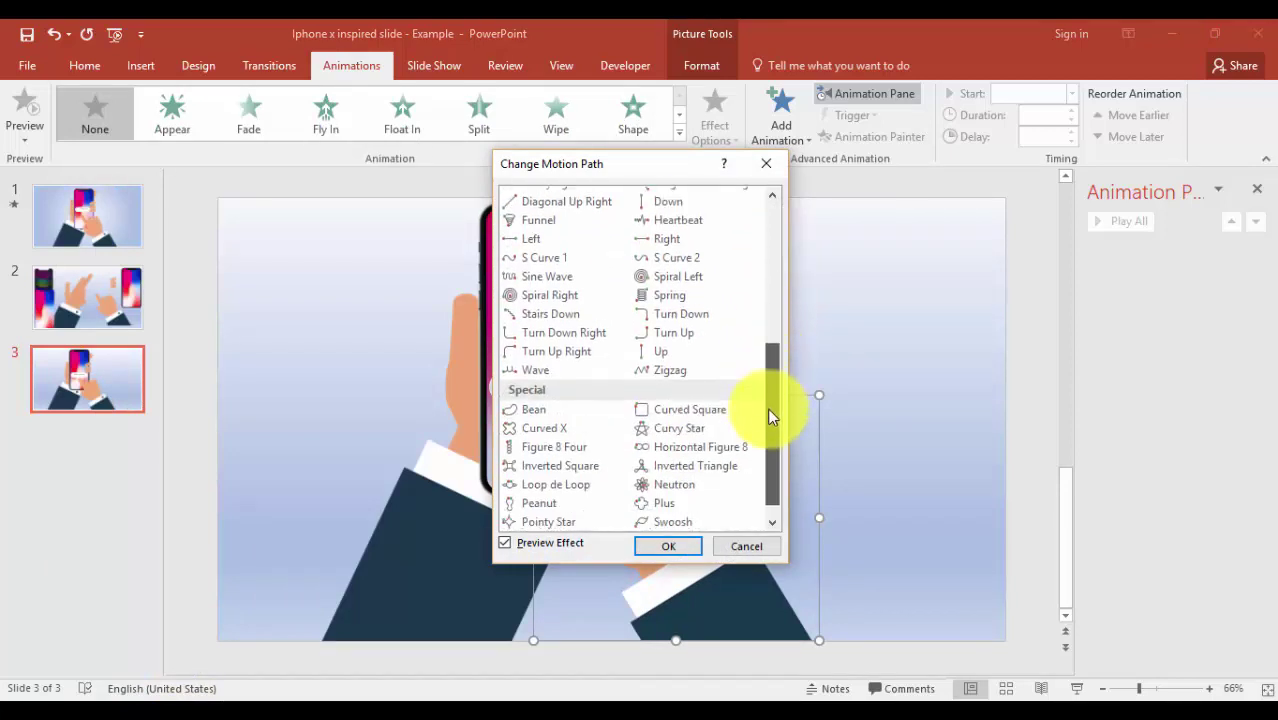
left_click(530, 237)
left_click(668, 546)
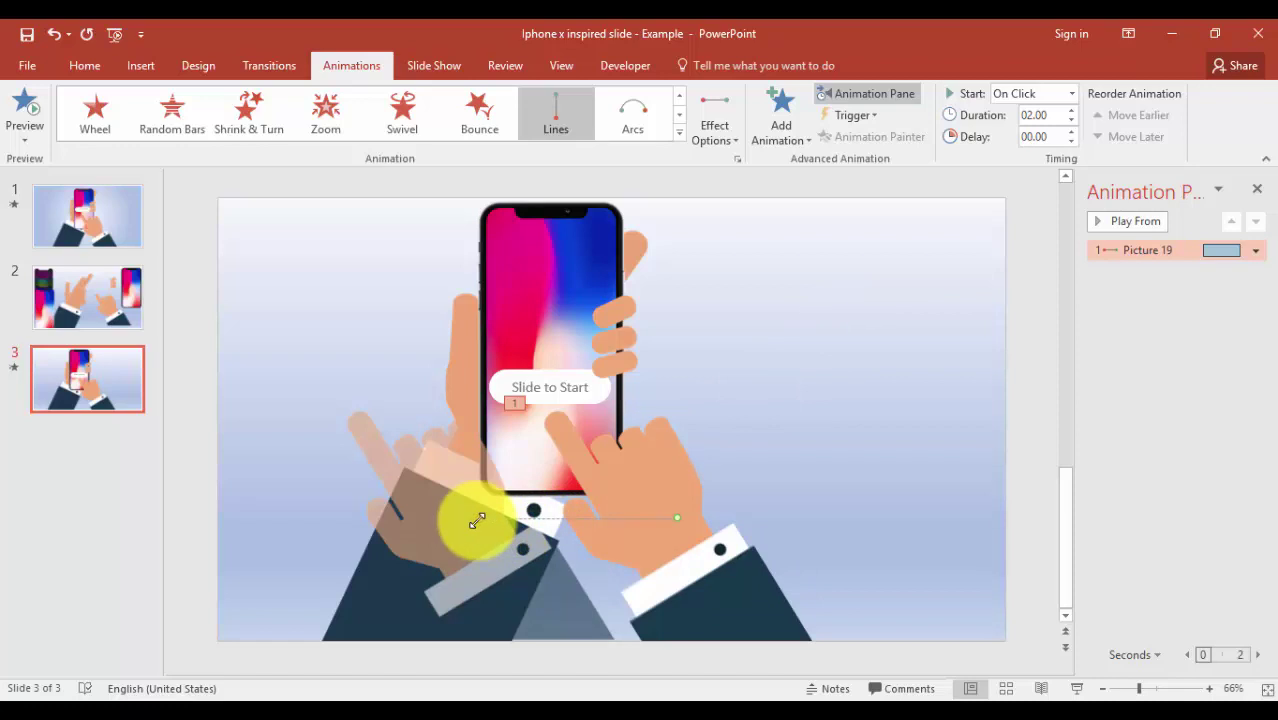
- Shorten the pointing hand's motion path to a slight, nearly horizontal leftward movement
left_click_drag(481, 518, 639, 516)
scroll(746, 430, "up", 5)
left_click_drag(746, 430, 745, 429)
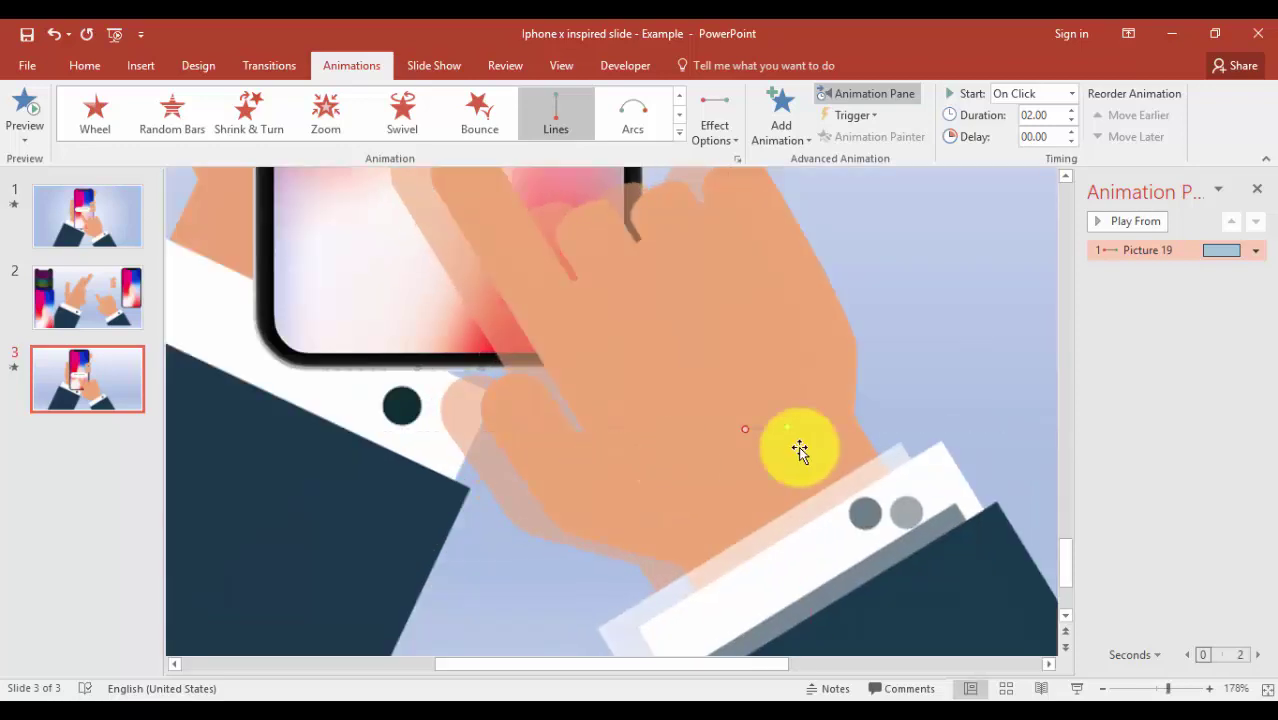
- Set the hand's motion path duration to 0.5 seconds (Very Fast) with auto-reverse, and preview the slide in the slide show
left_click(1137, 255)
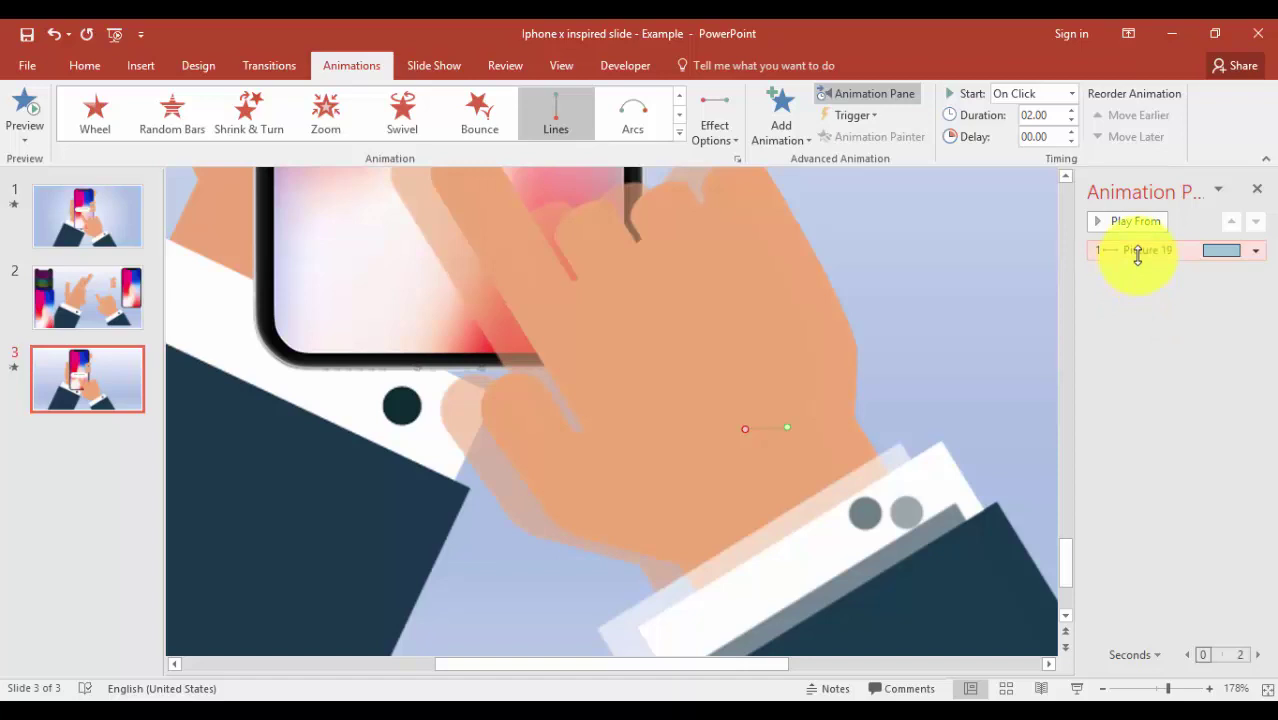
double_click(1137, 252)
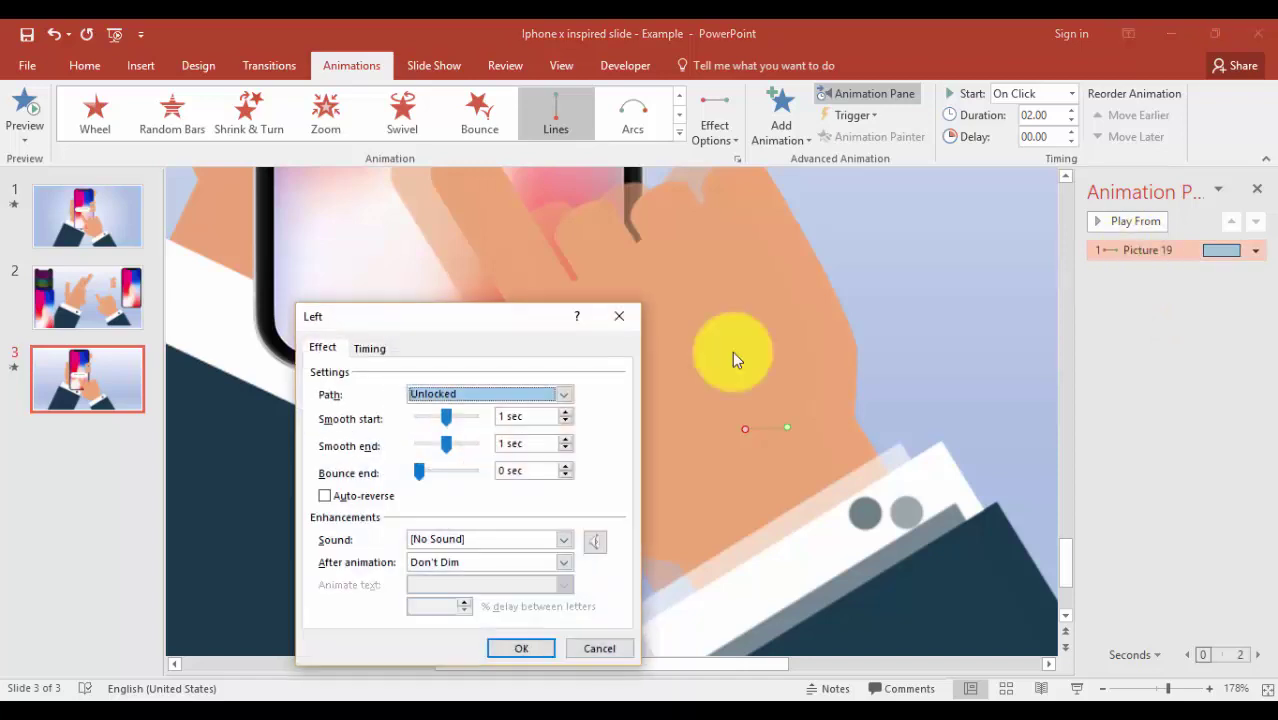
left_click(371, 349)
left_click(490, 419)
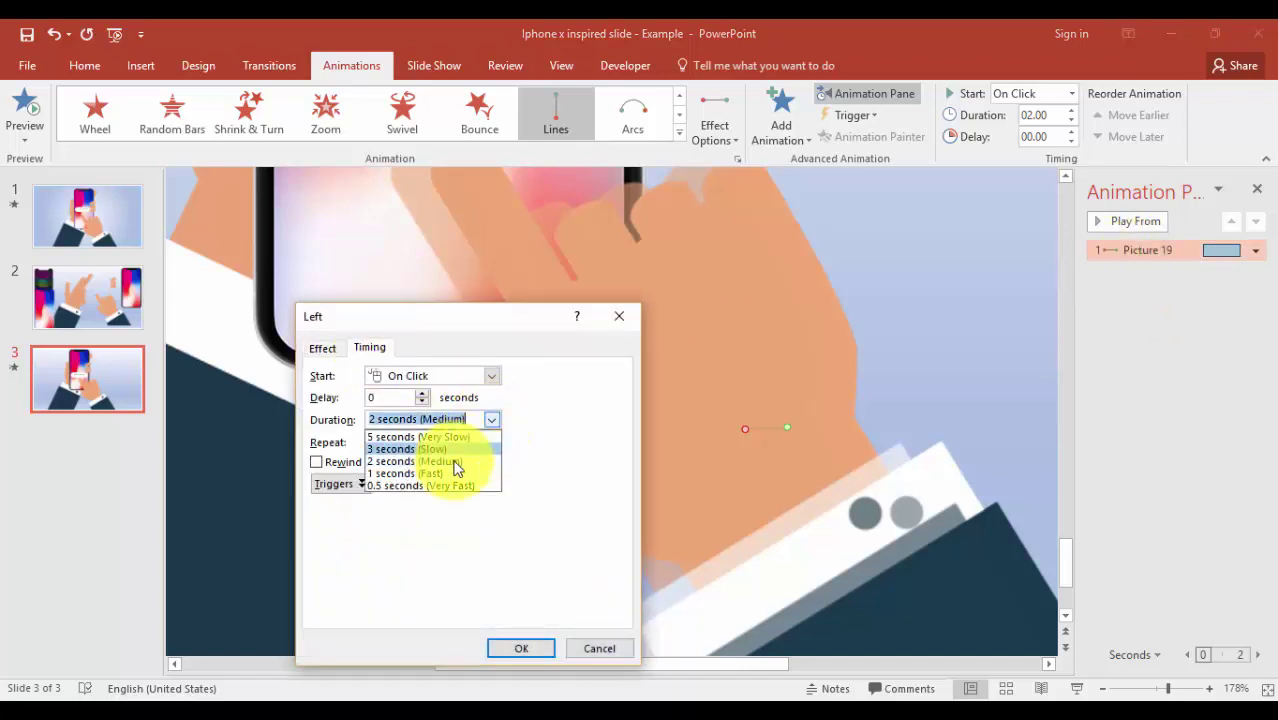
left_click(444, 485)
left_click(322, 348)
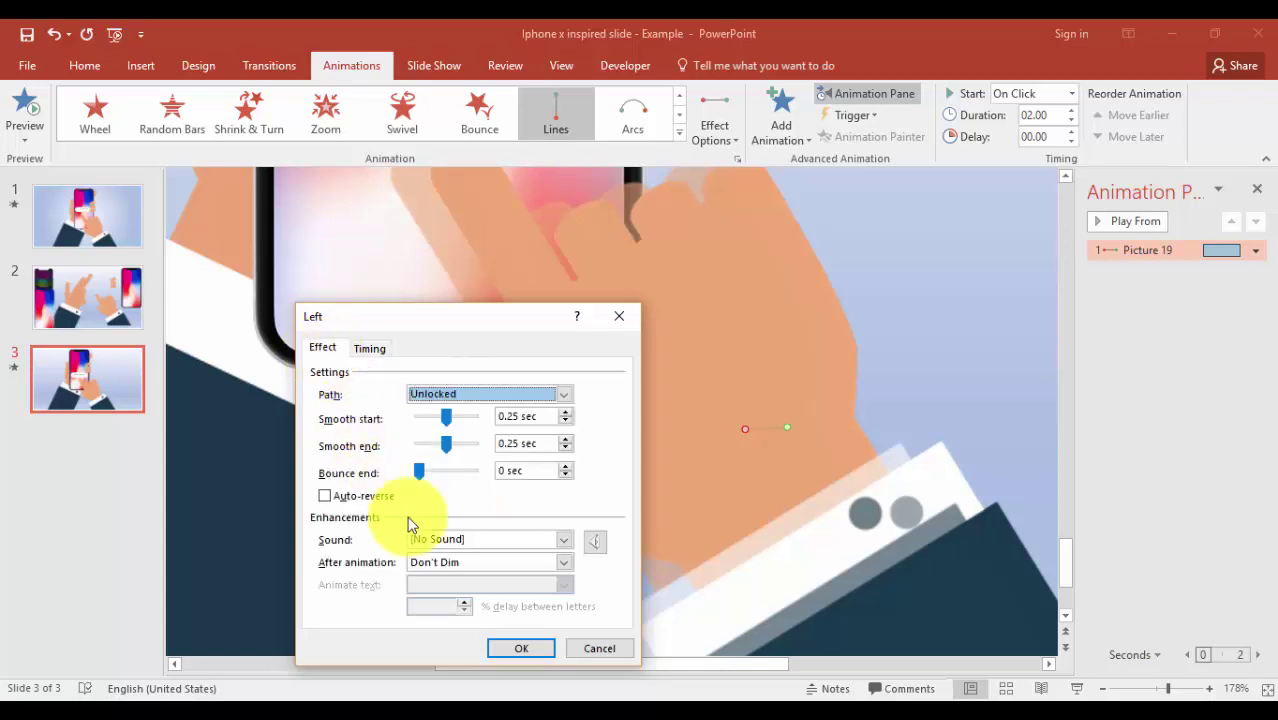
left_click(325, 497)
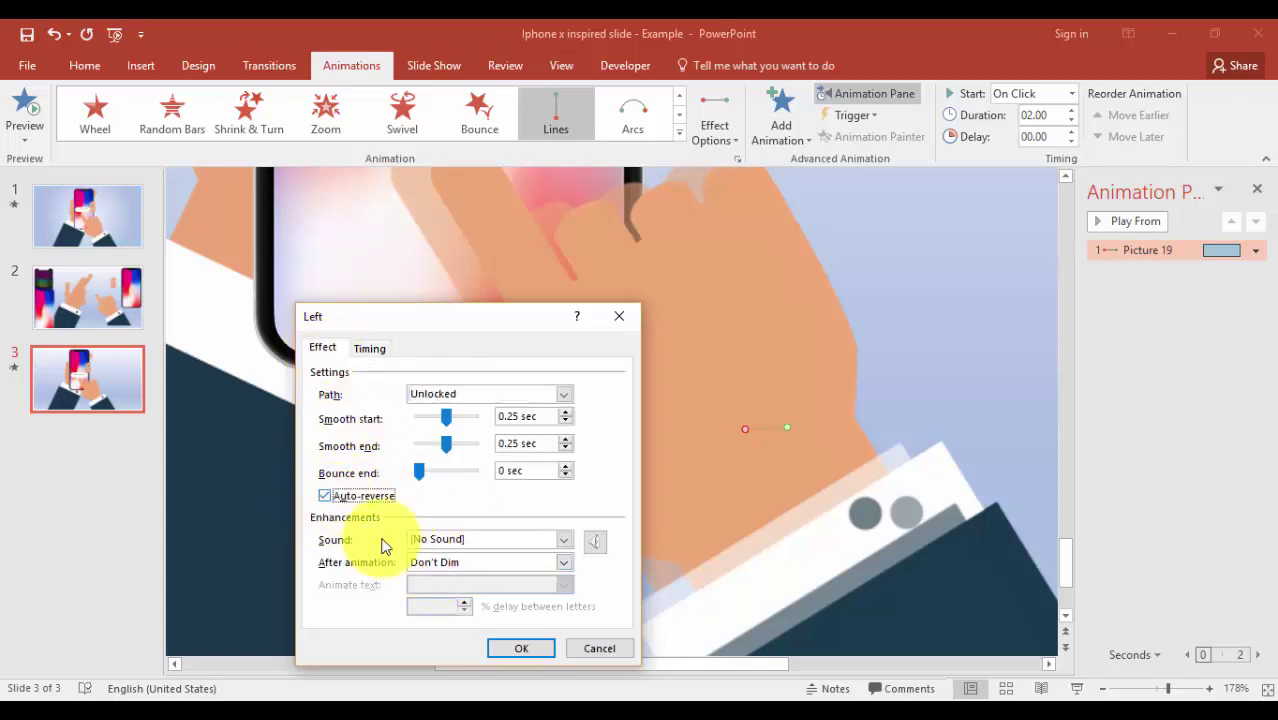
left_click(521, 648)
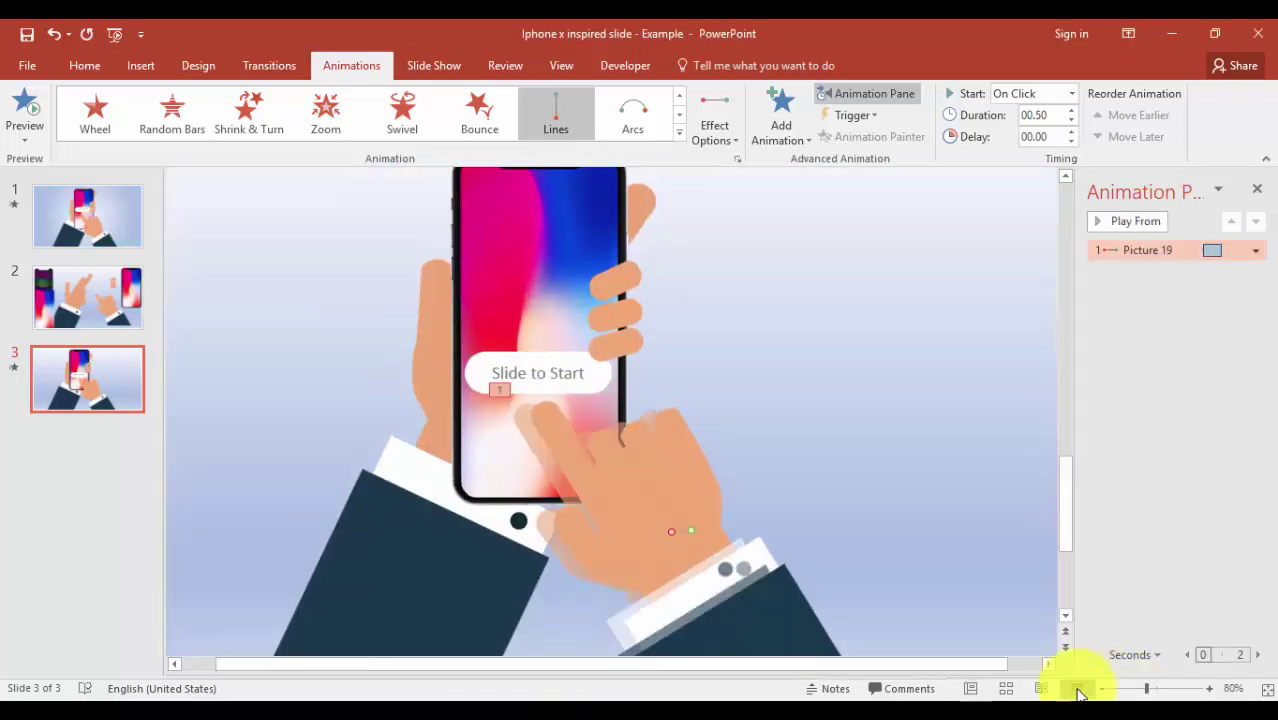
left_click(1077, 688)
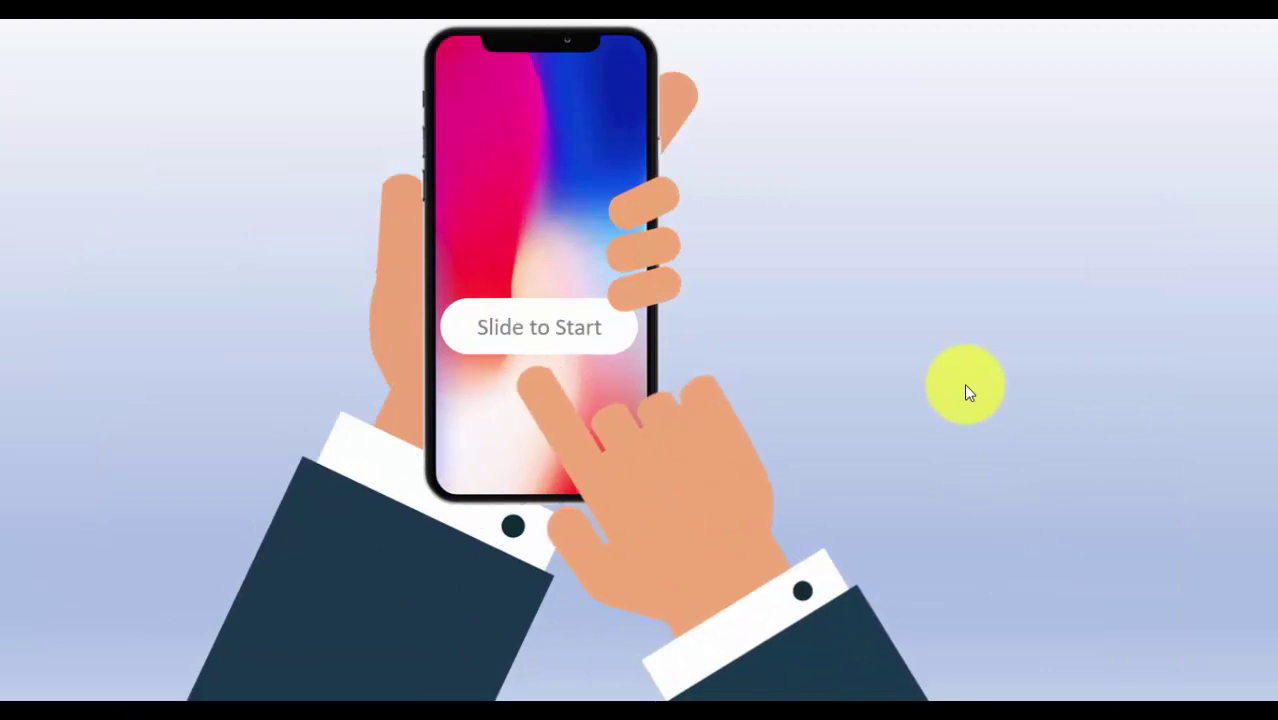
key("Escape")
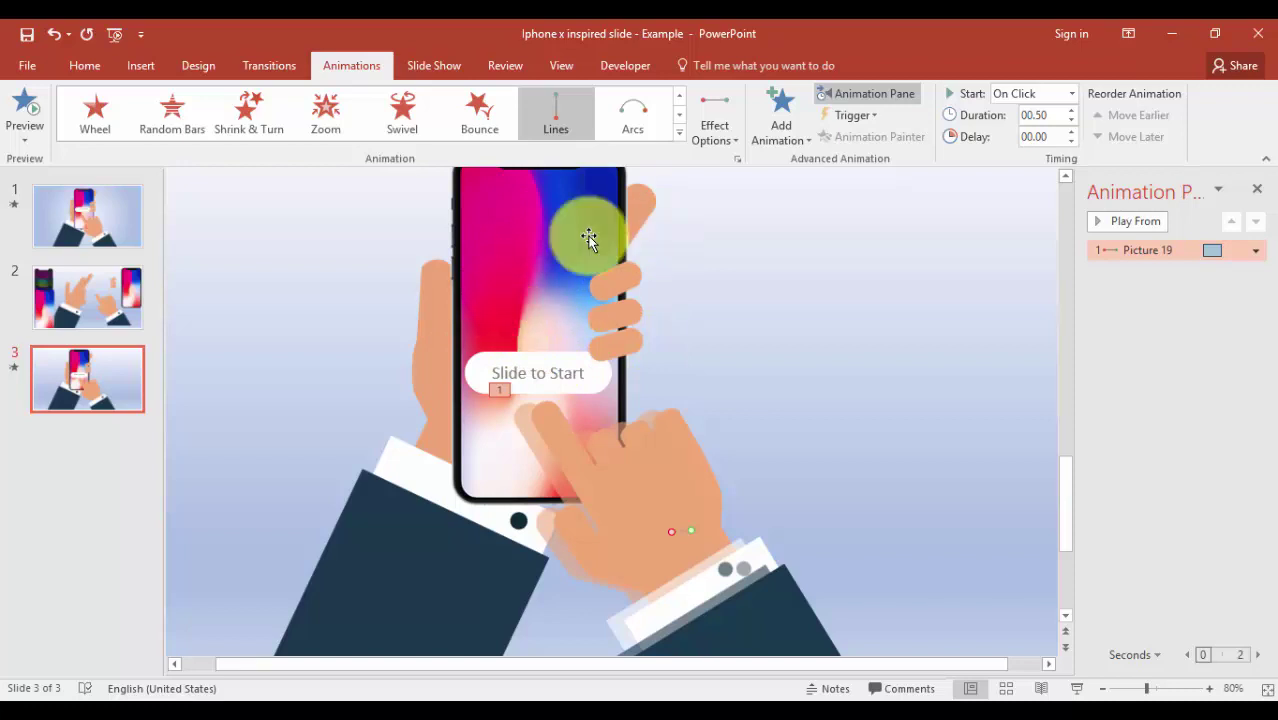
- Copy the green-and-pink wallpaper picture from the stack on slide 2 onto slide 3
left_click(136, 290)
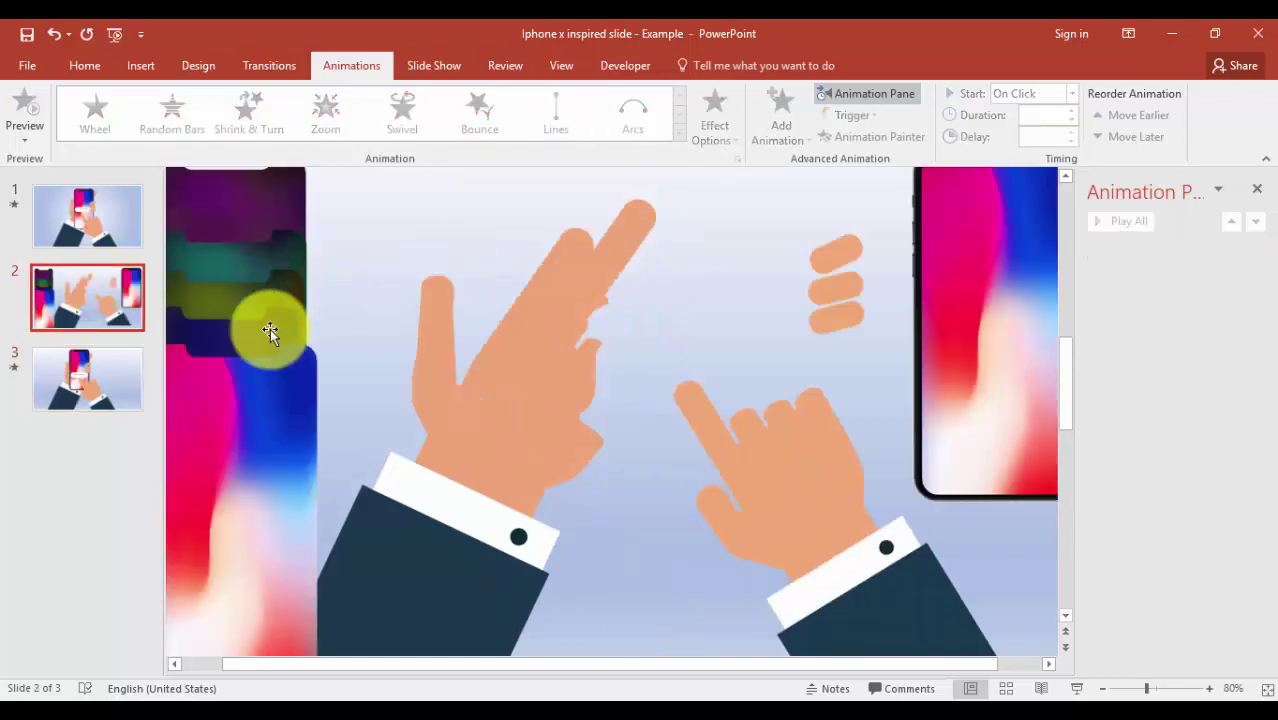
left_click(274, 257)
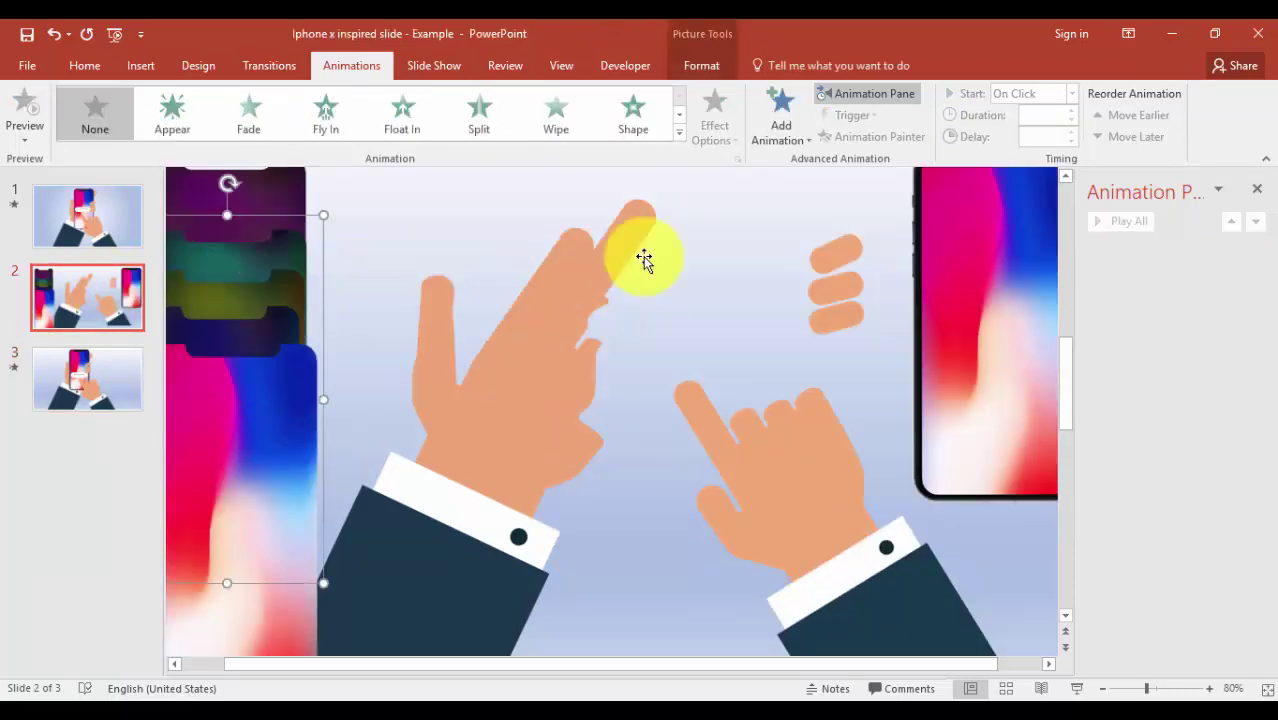
left_click(148, 388)
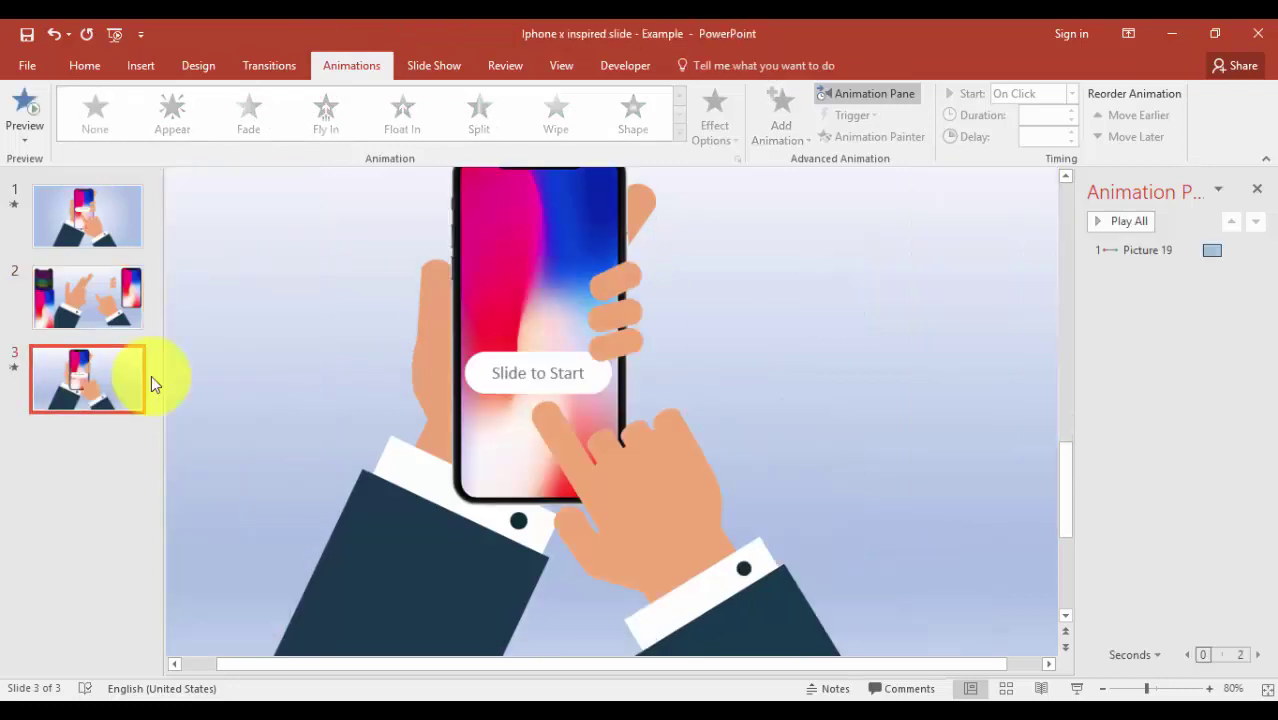
key("ctrl+v")
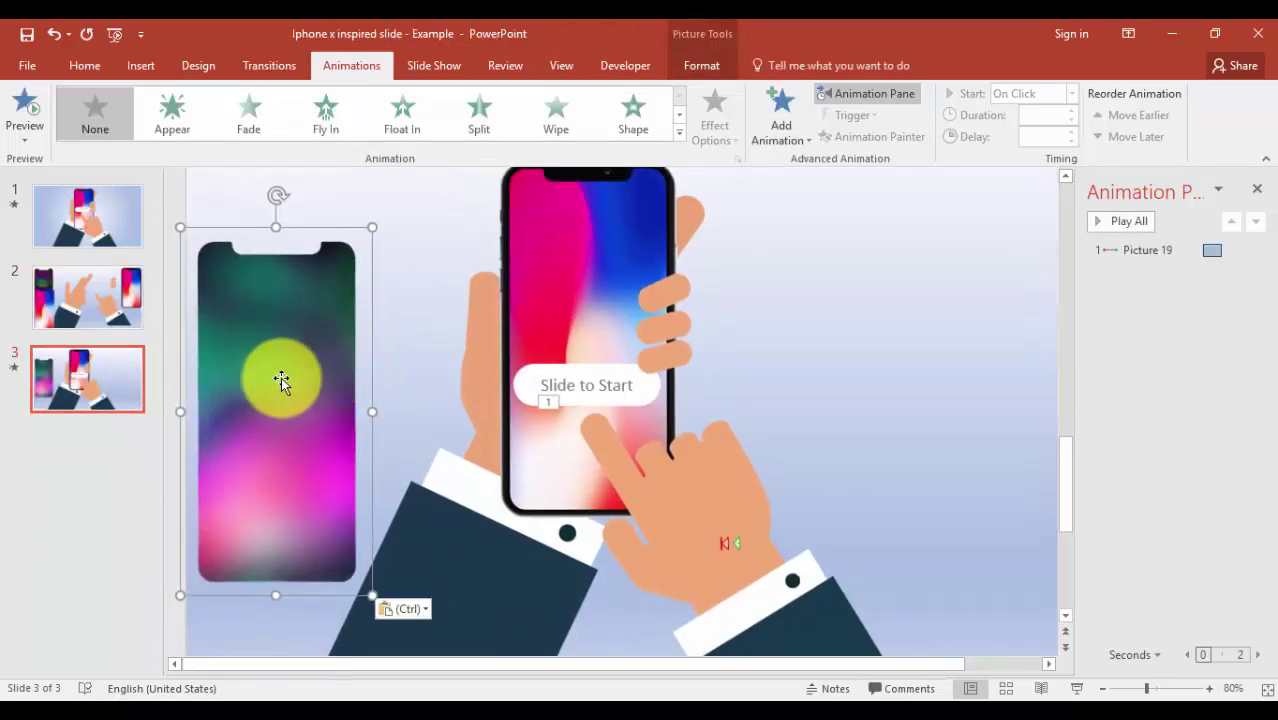
- Move the green-and-pink wallpaper onto the phone screen on slide 3 and stretch its lower edge slightly to fit the frame
left_click_drag(276, 385, 585, 308)
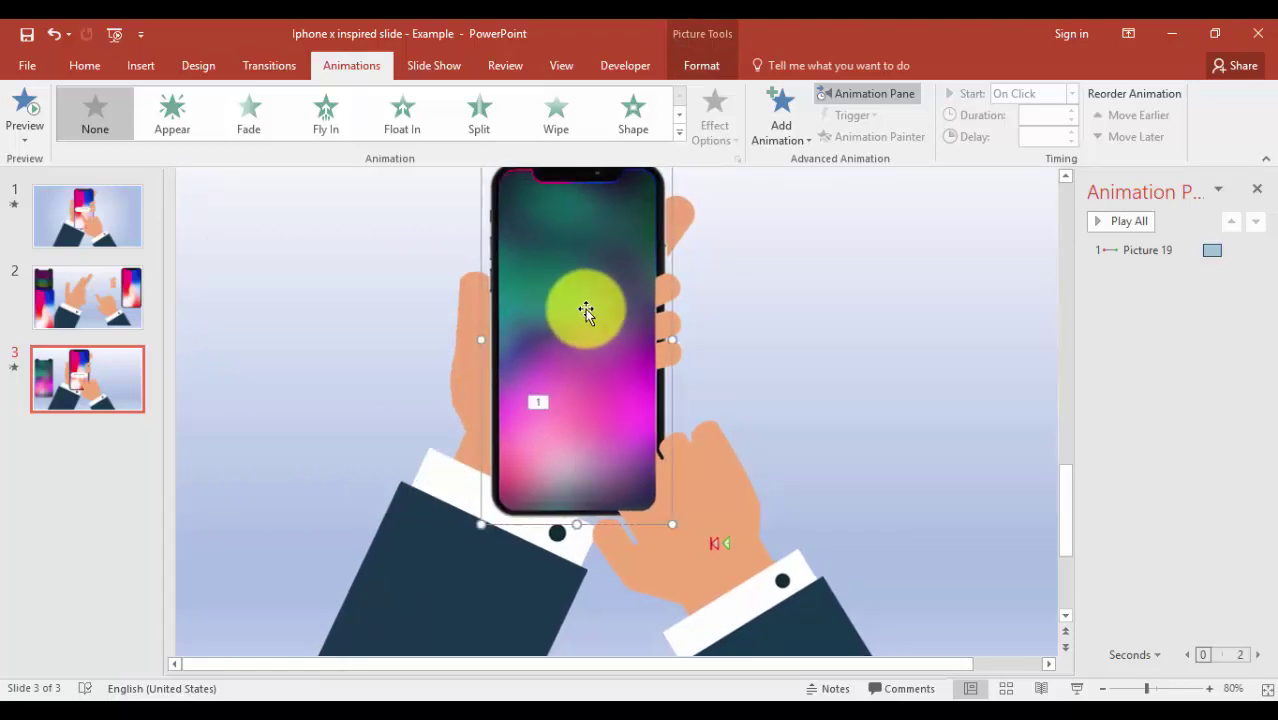
key("ctrl+Up")
key("ctrl+Up")
key("ctrl+Up")
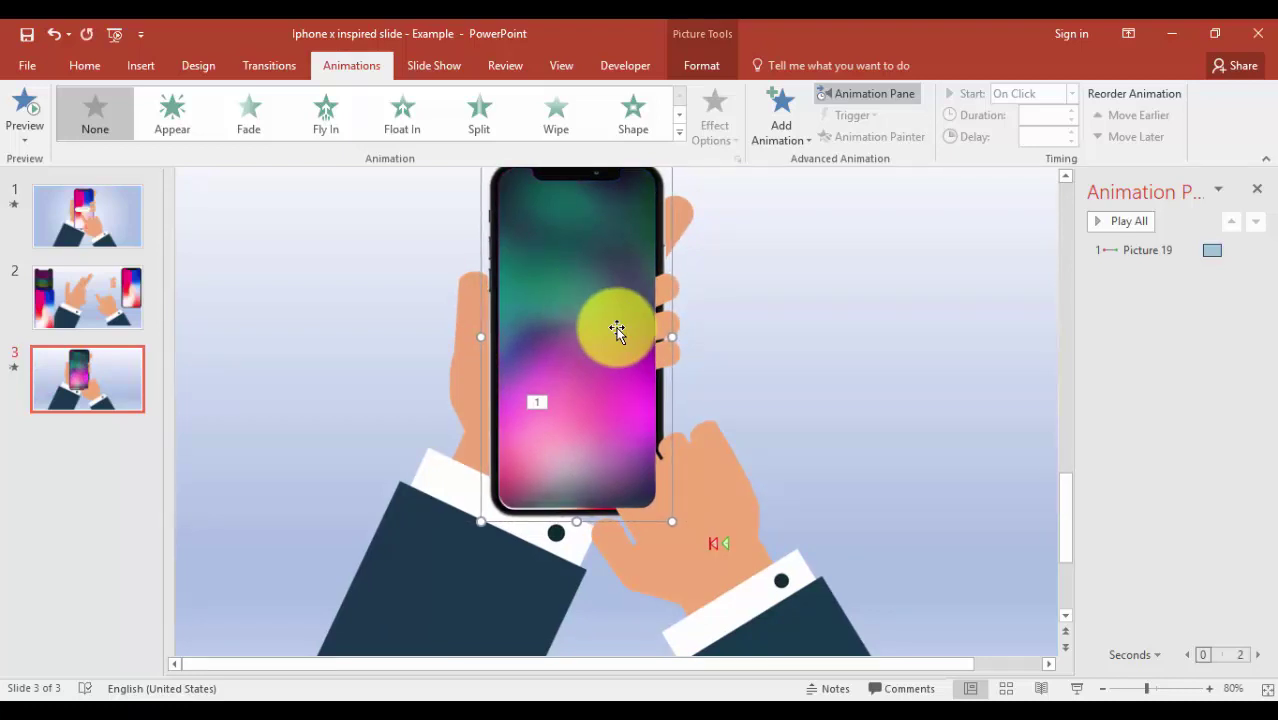
left_click_drag(584, 518, 576, 527)
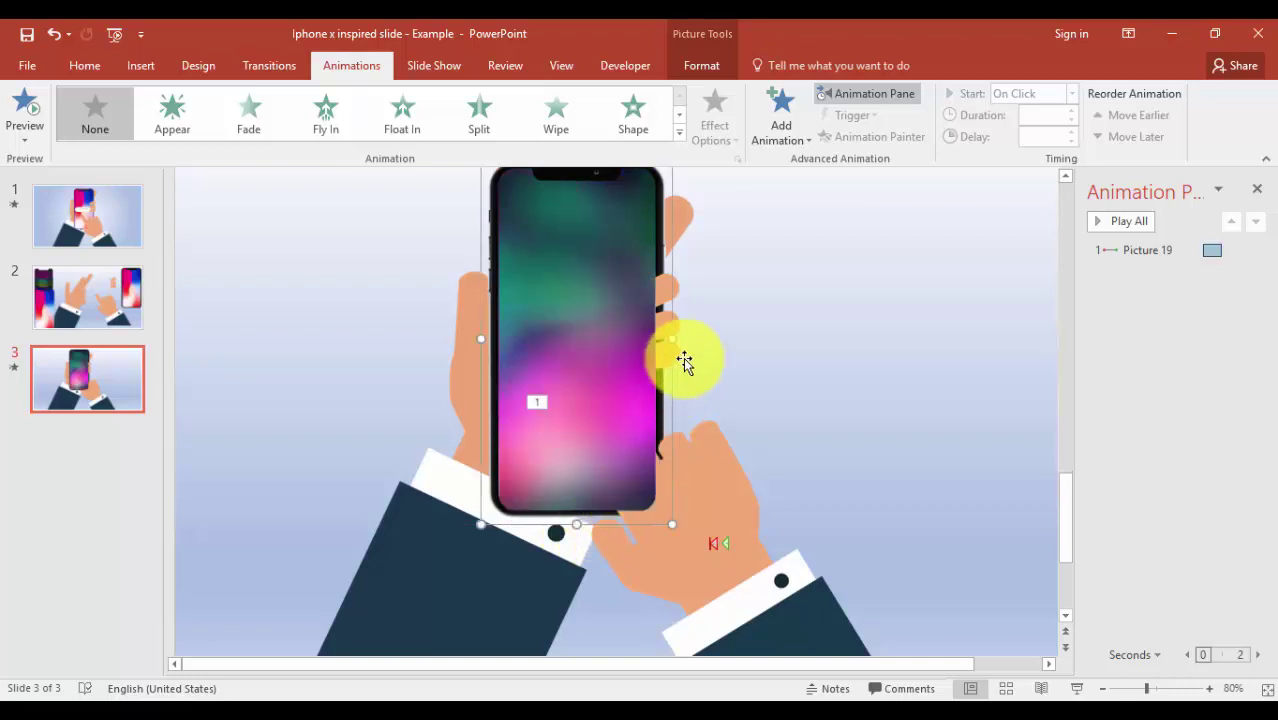
- Bring the picture of the gripping fingers to the front, above the green-and-pink wallpaper
left_click(431, 342)
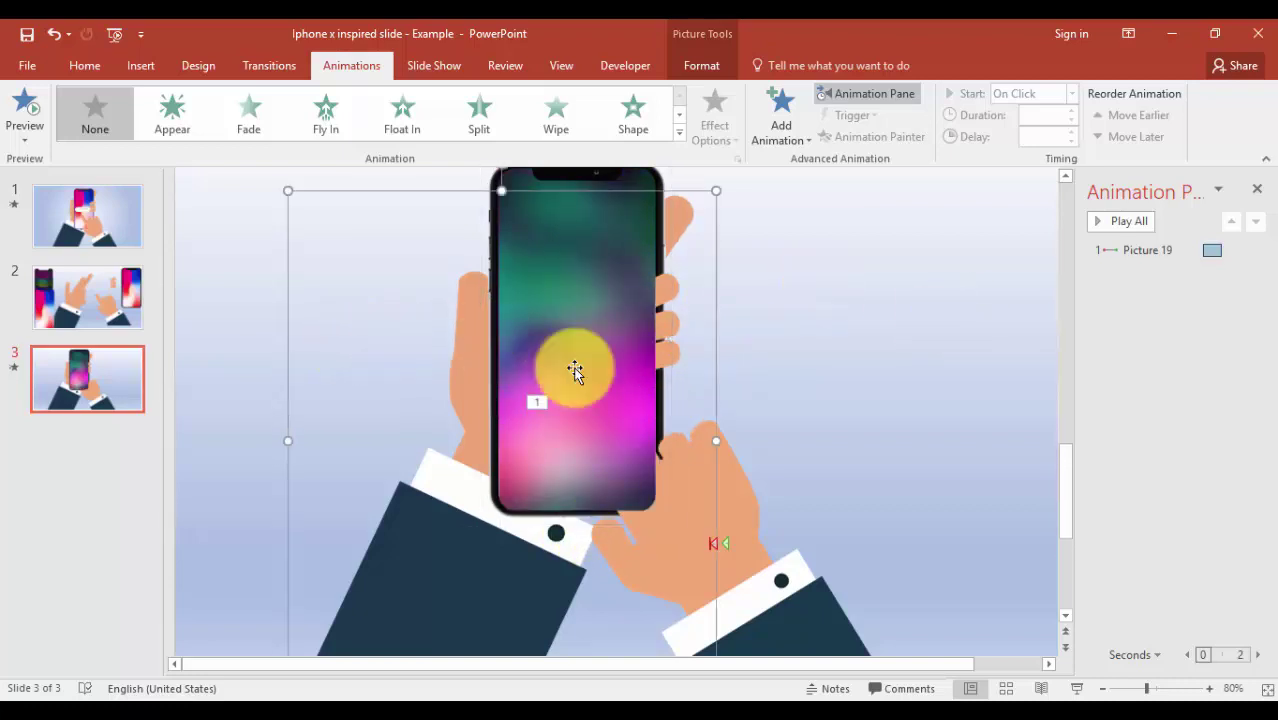
left_click(664, 292)
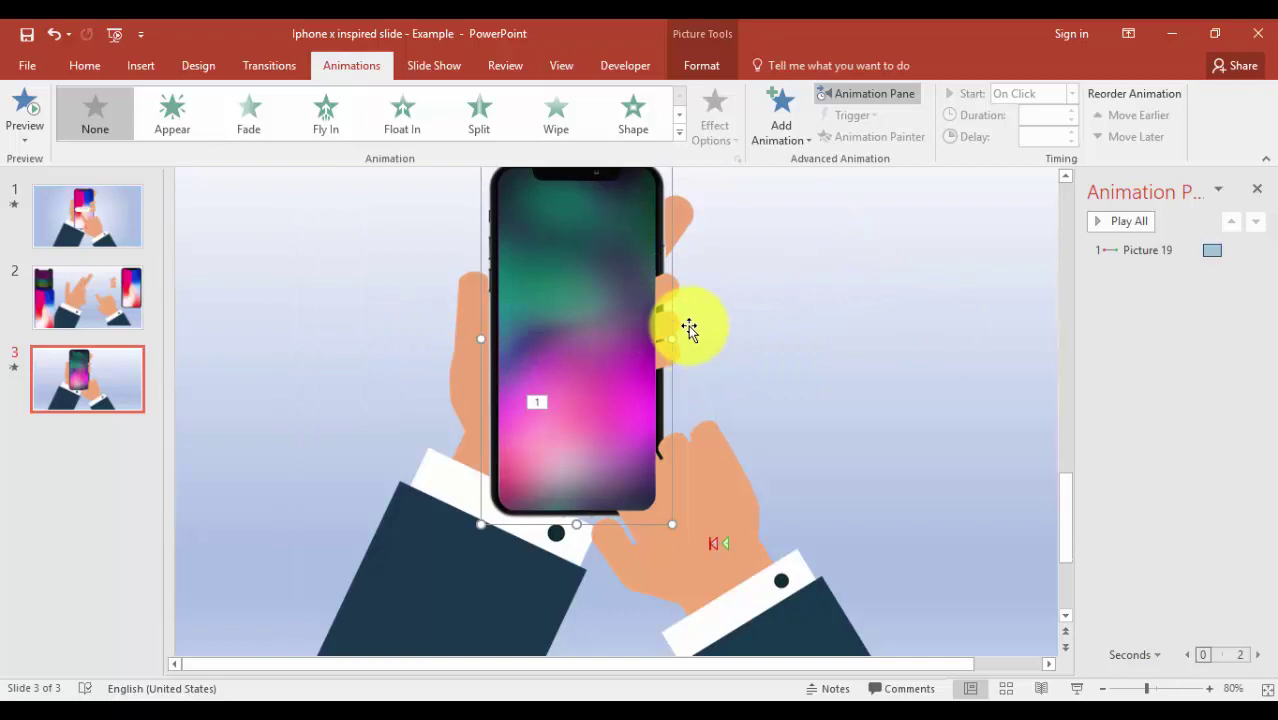
left_click(684, 326)
left_click(705, 66)
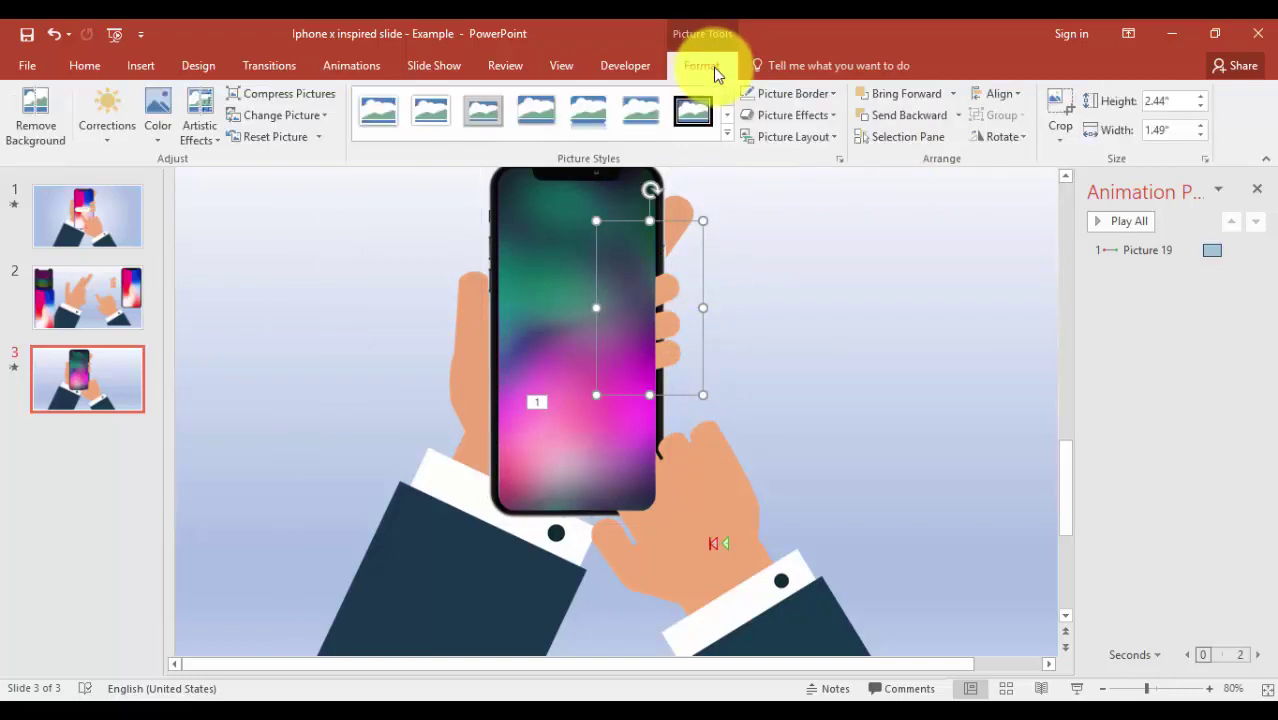
left_click(1013, 97)
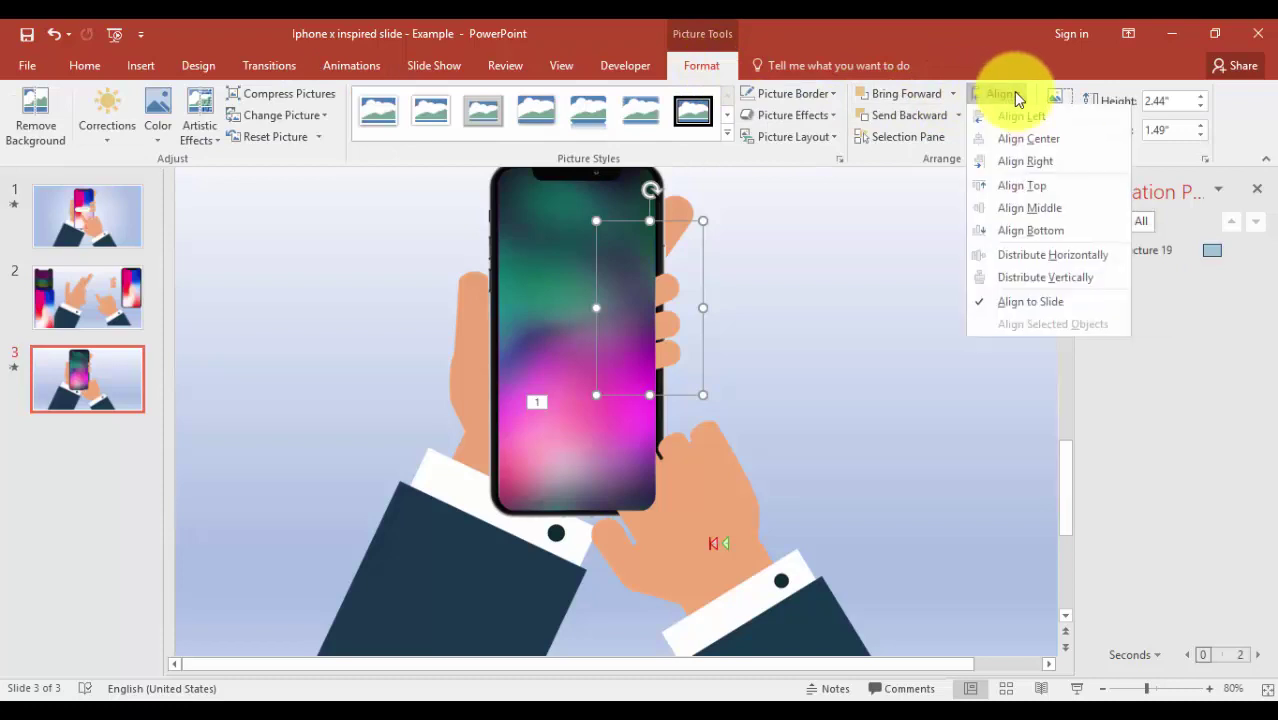
left_click(953, 93)
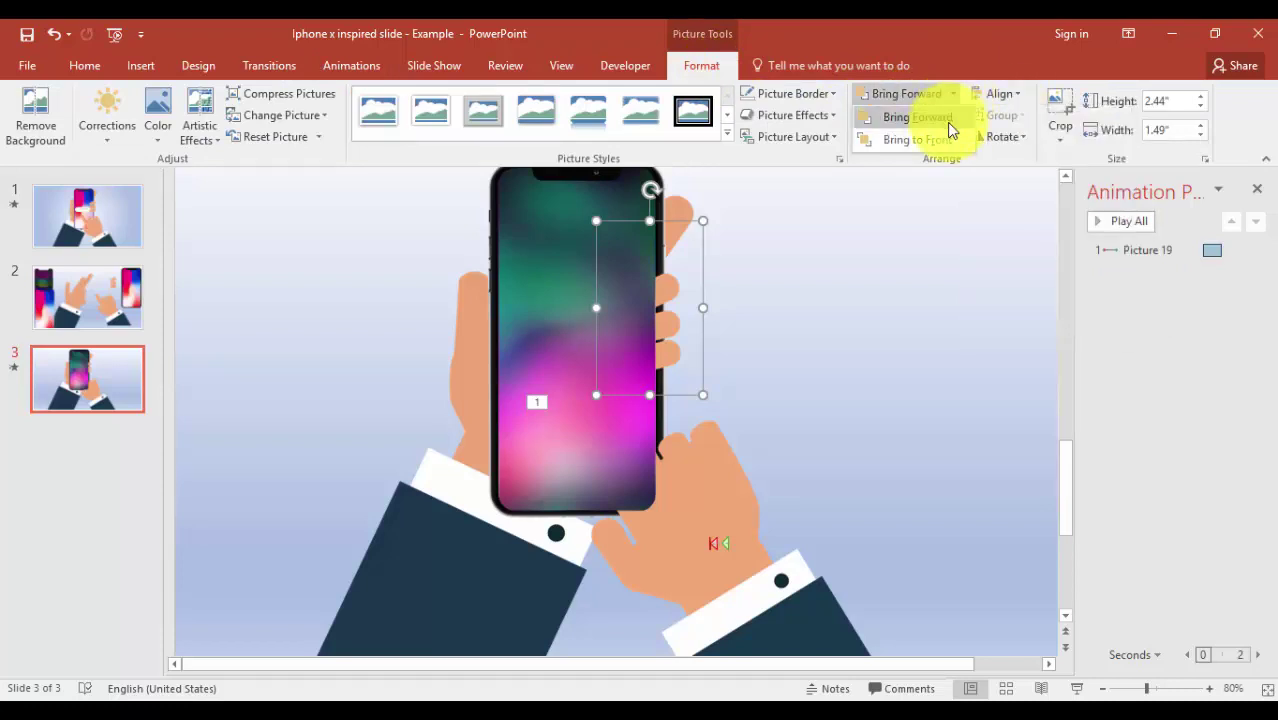
left_click(946, 136)
- Bring the pointing hand to the front so its finger lies over the phone screen
left_click(725, 474)
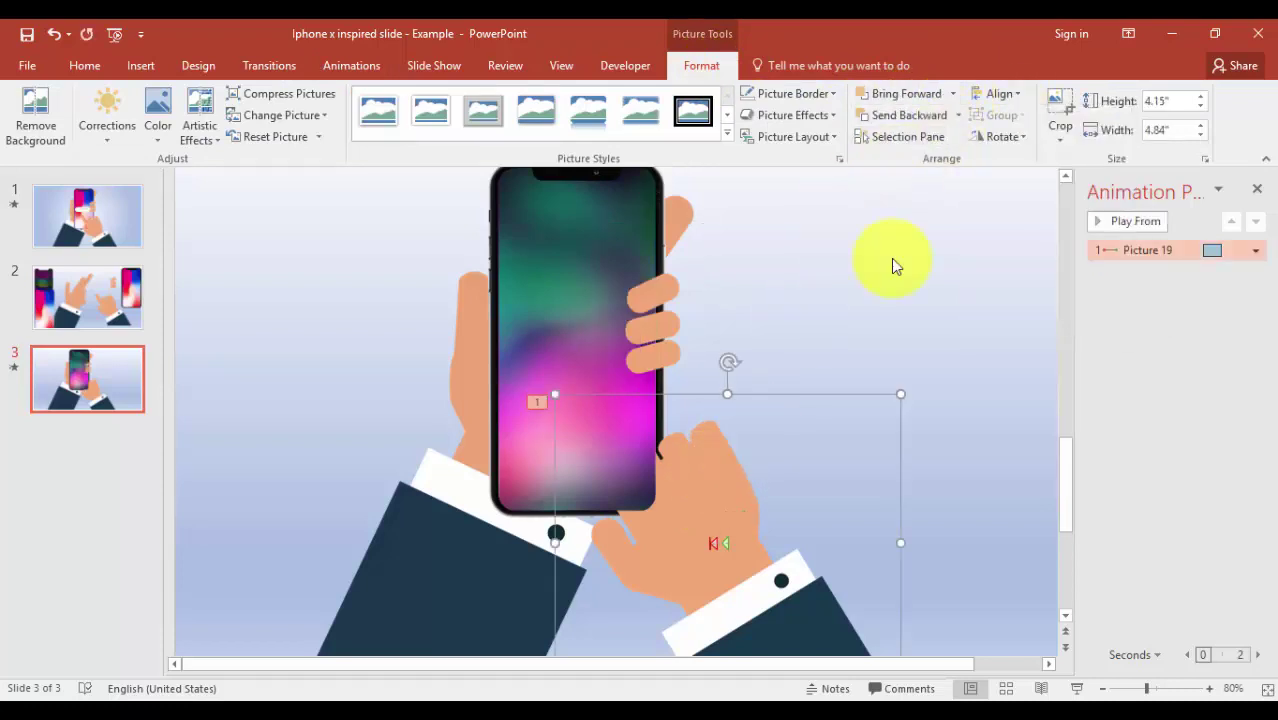
left_click(952, 94)
left_click(923, 143)
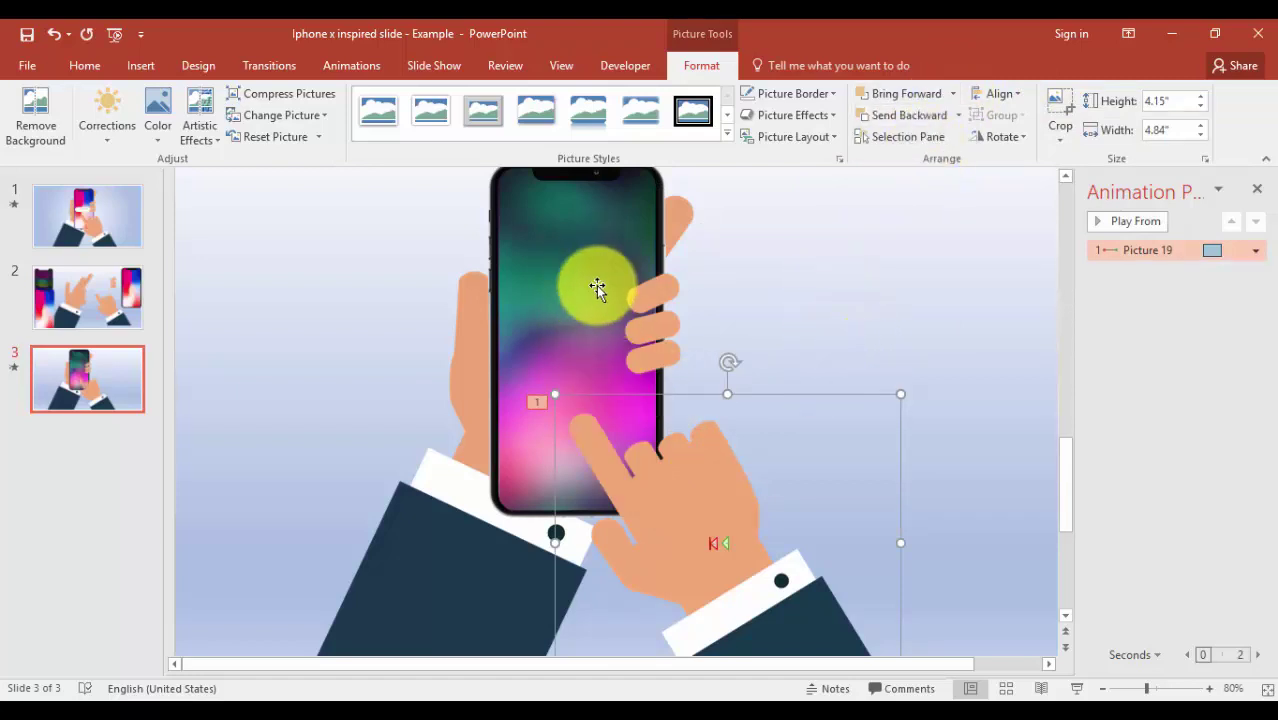
- Apply the Fade entrance animation to the green-and-pink wallpaper
left_click(561, 255)
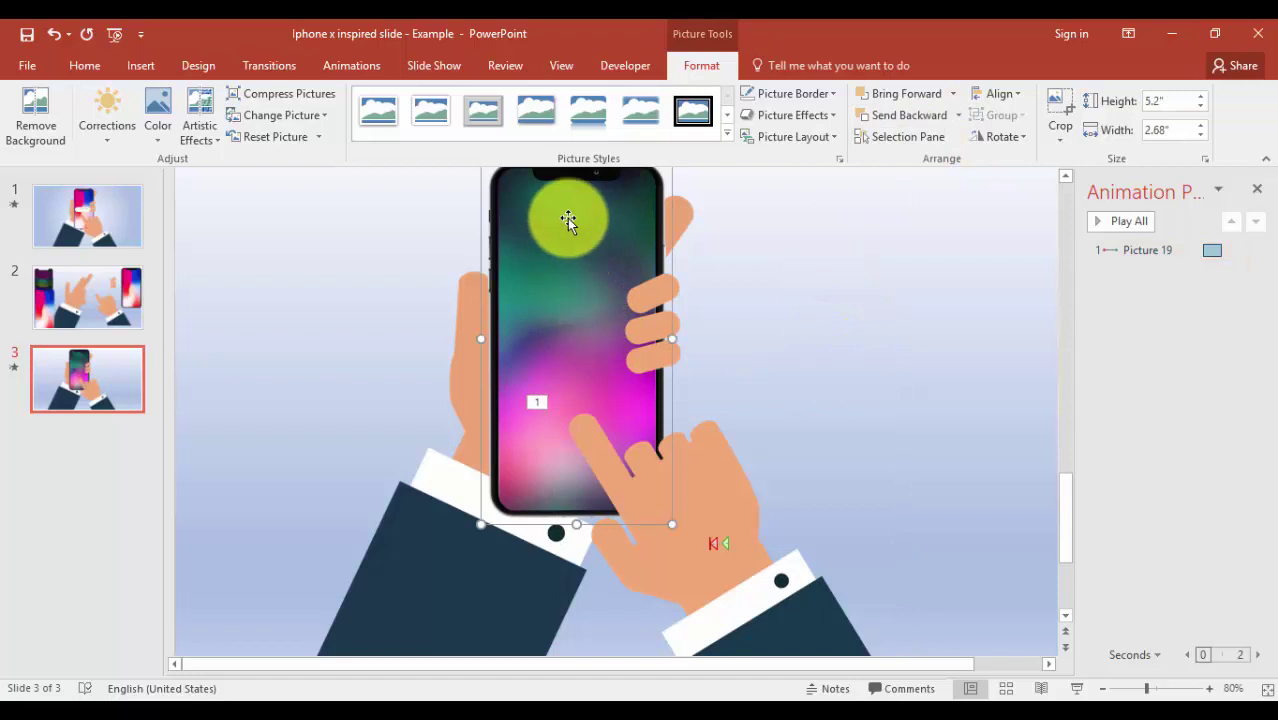
left_click(340, 64)
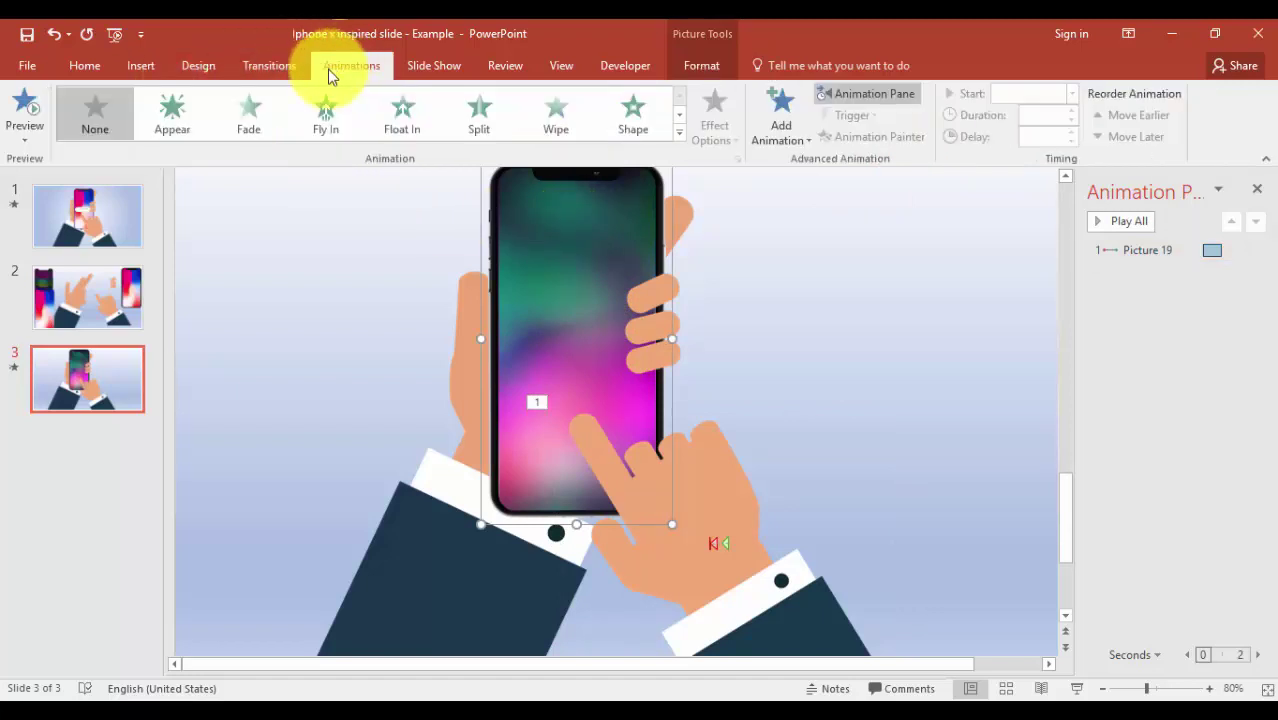
left_click(254, 108)
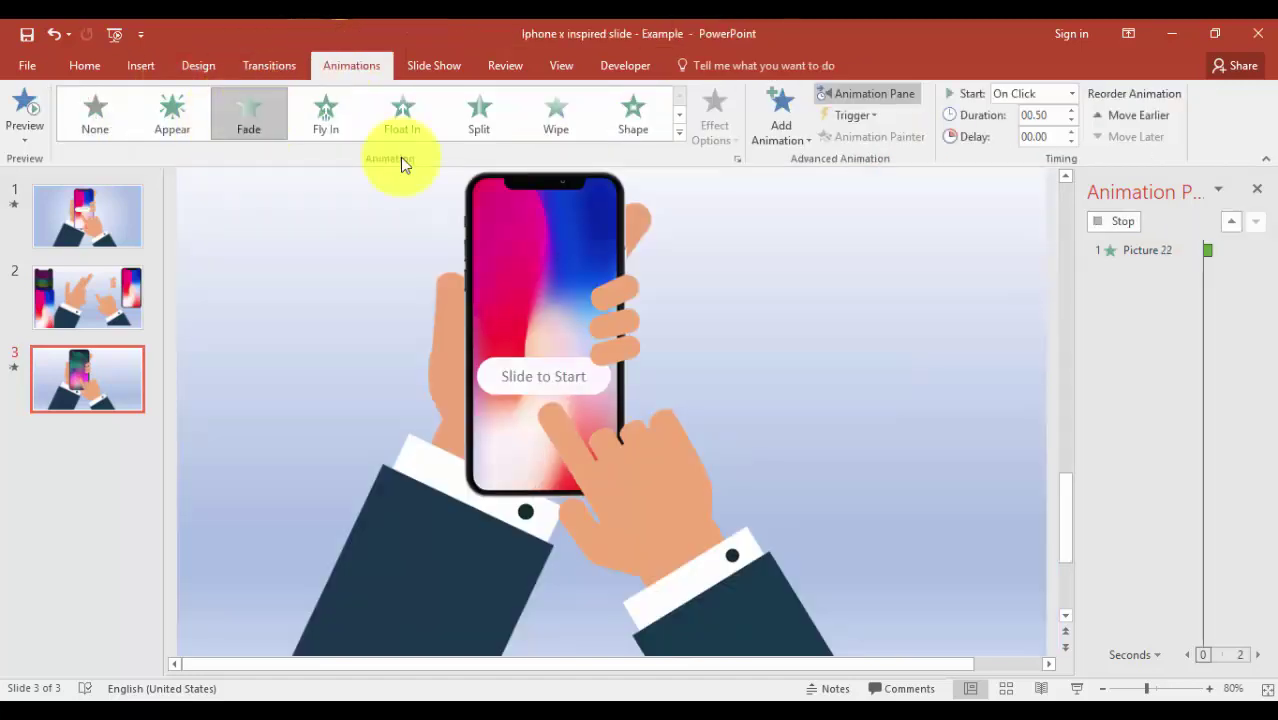
- Set the wallpaper's Fade animation to start With Previous, and preview the slide in the slide show
left_click_drag(1118, 272, 1146, 265)
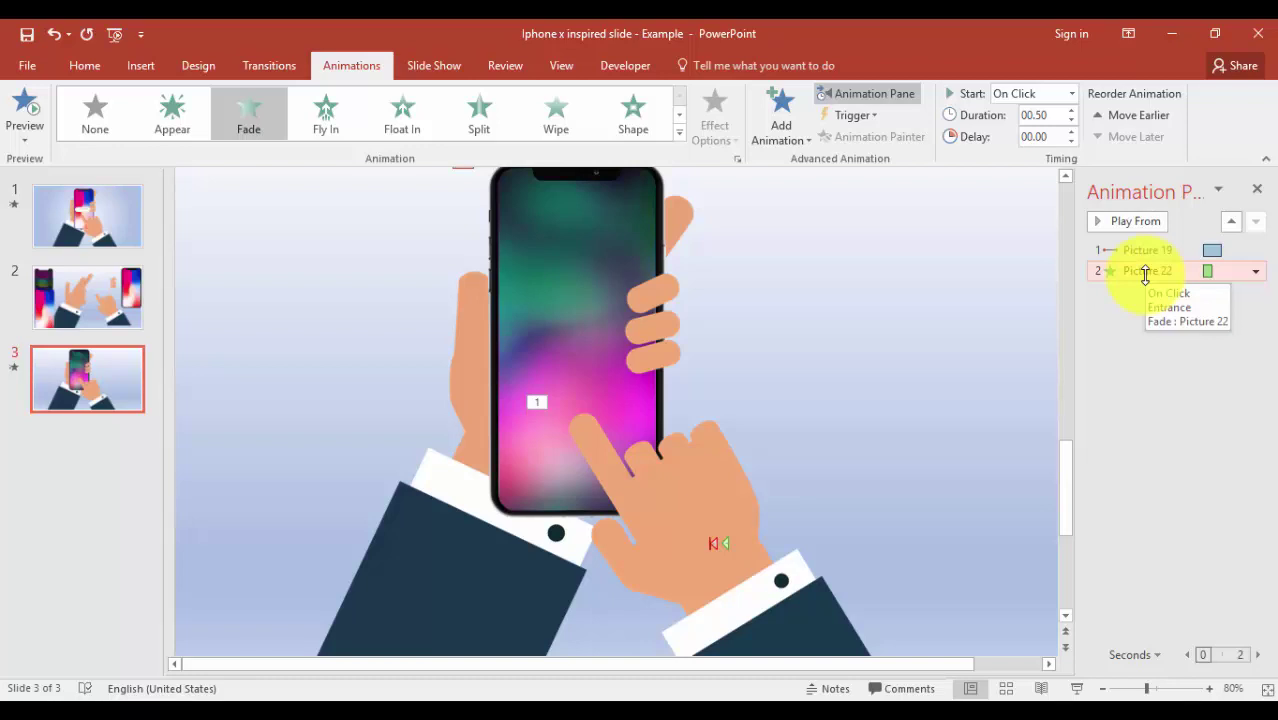
double_click(1143, 272)
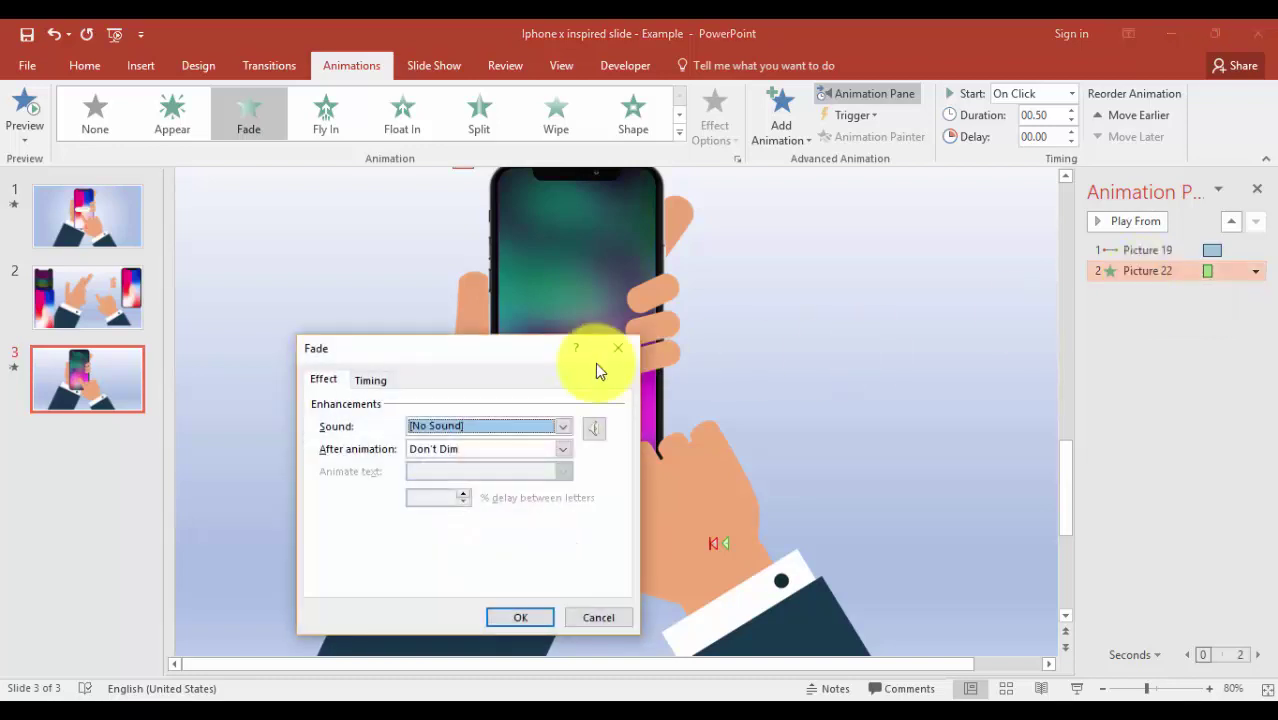
left_click(371, 380)
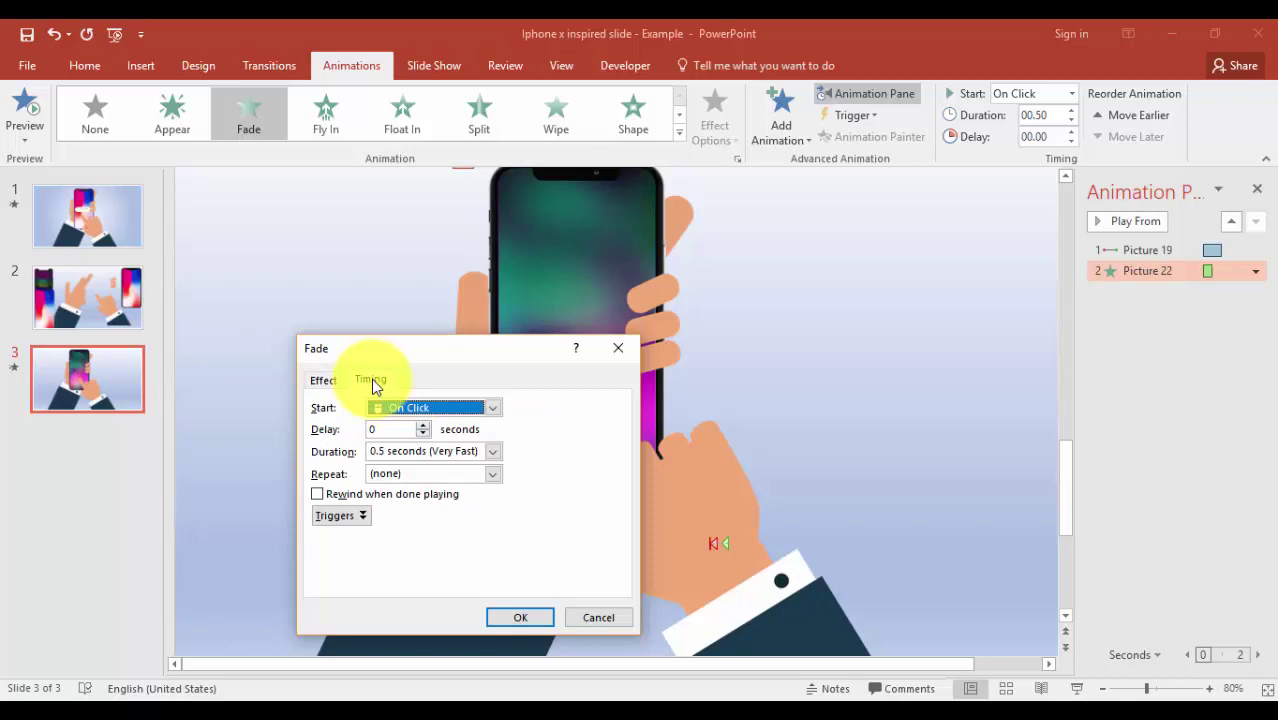
left_click(436, 408)
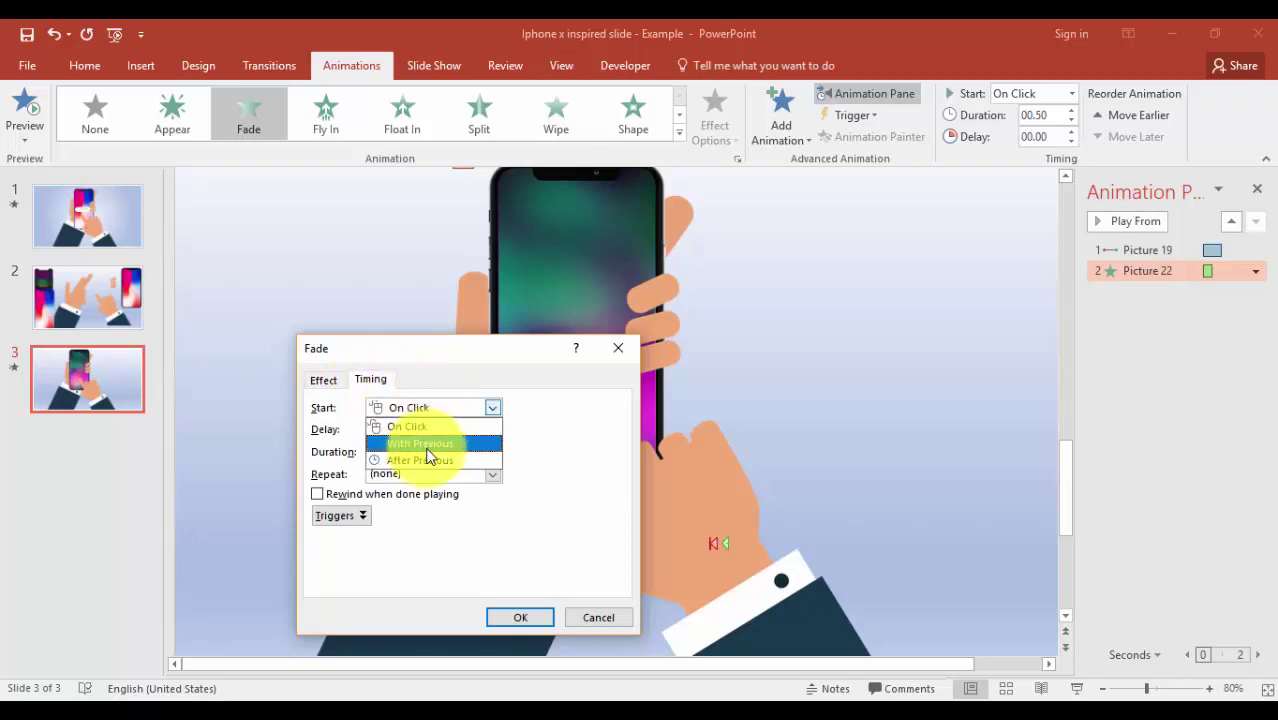
left_click(452, 444)
left_click(524, 618)
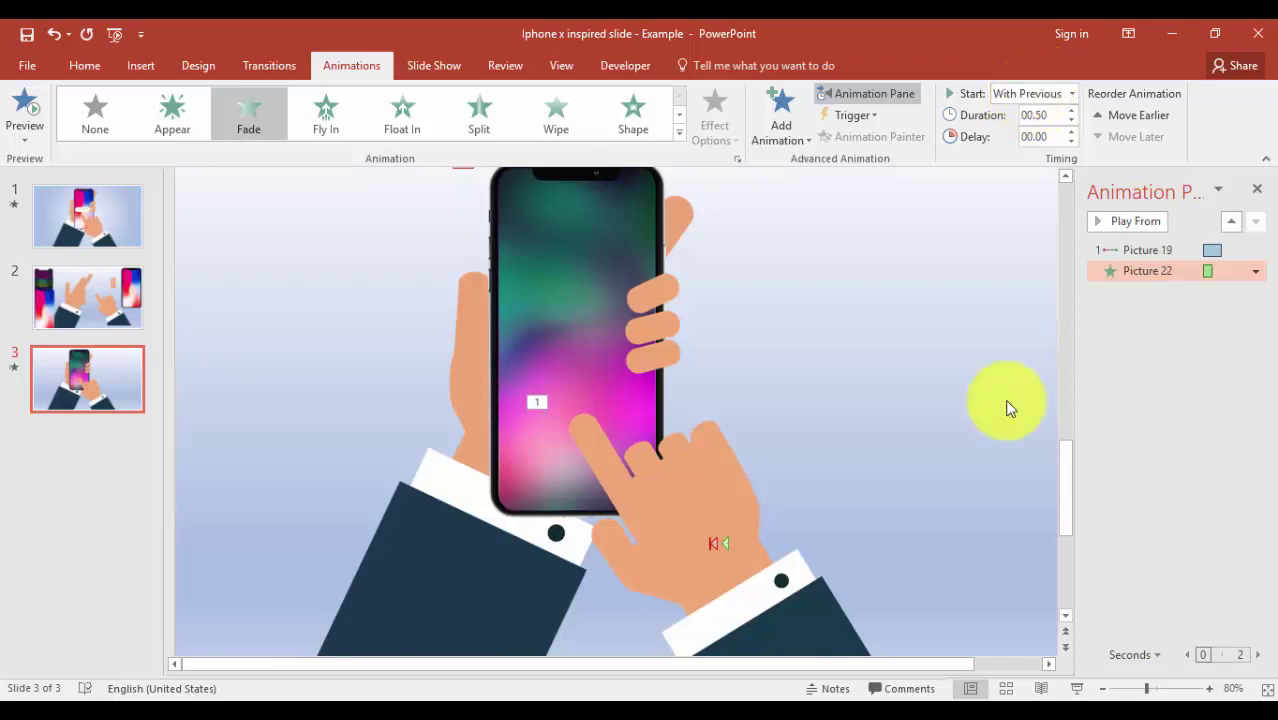
left_click(1076, 688)
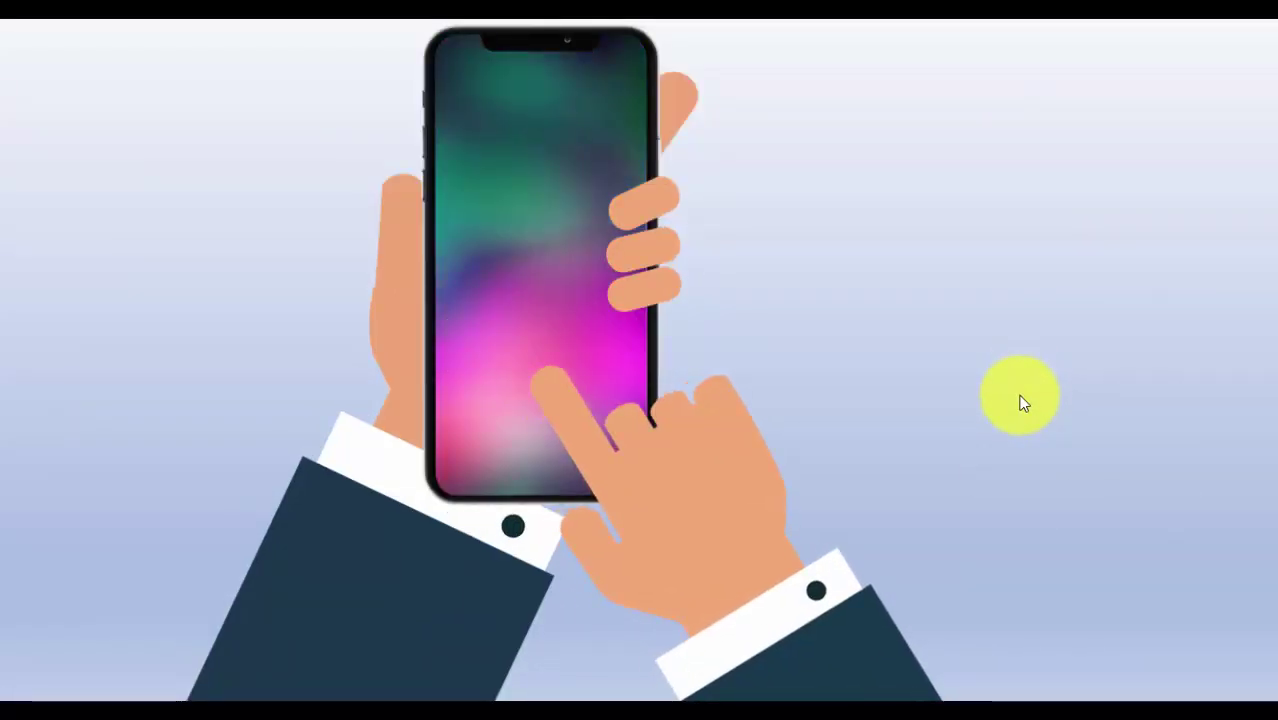
key("Escape")
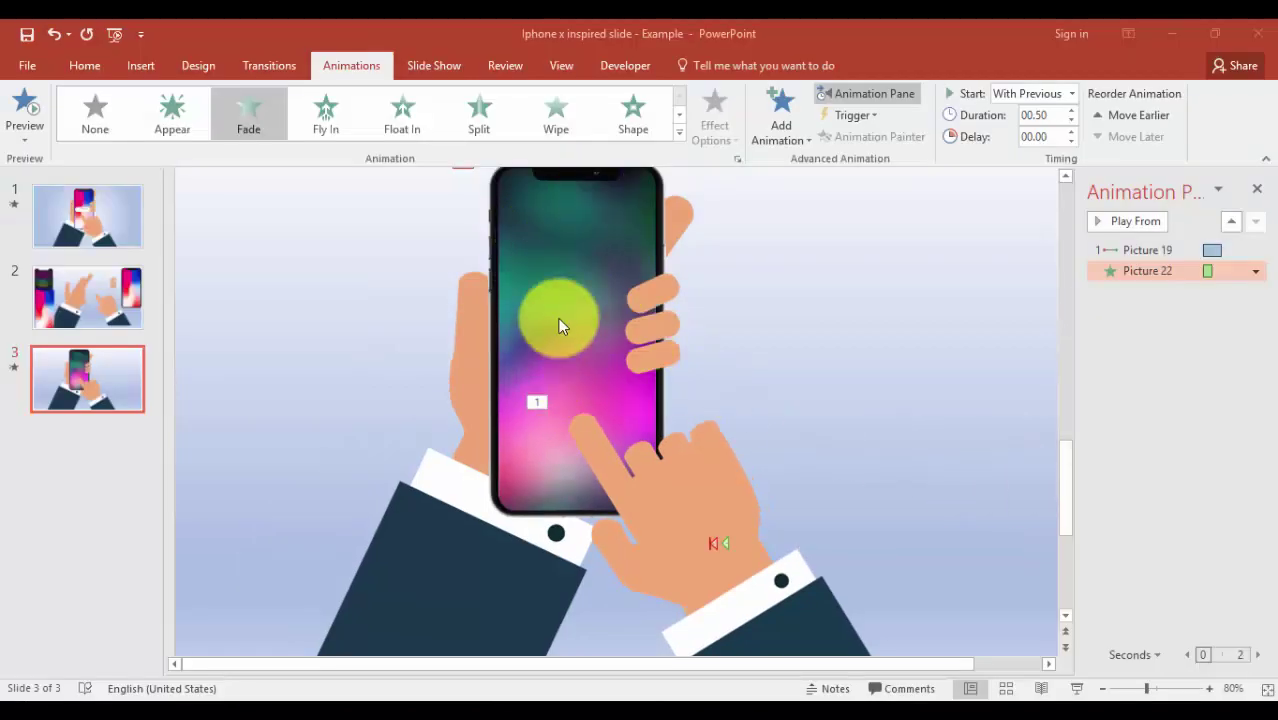
- Insert a text box reading "Contents" in the empty area left of the phone
left_click(140, 62)
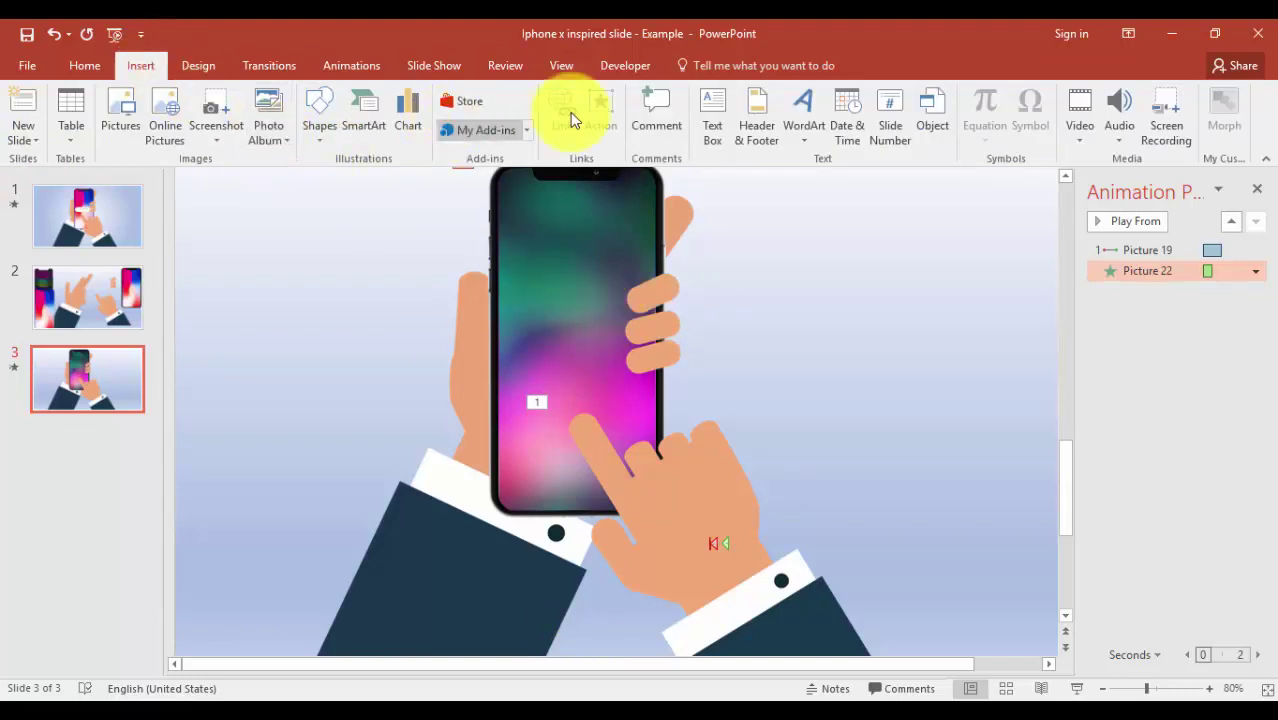
left_click(711, 113)
left_click(288, 252)
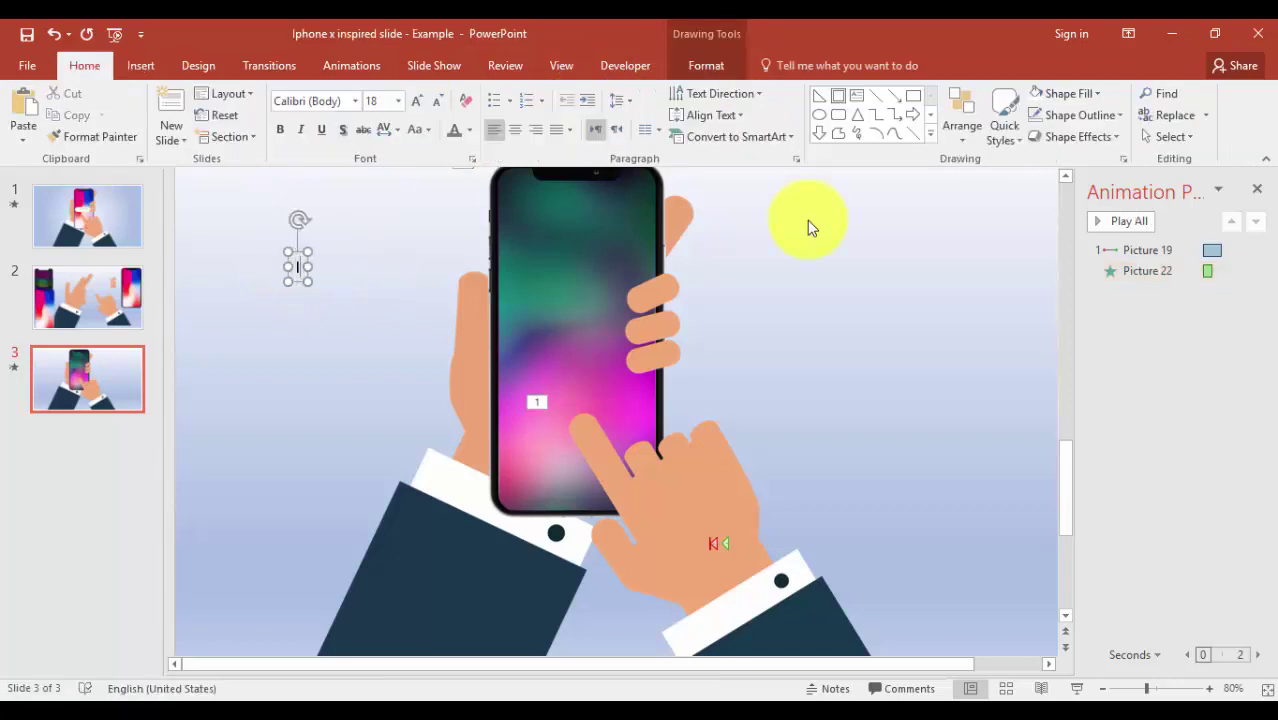
type("Contents")
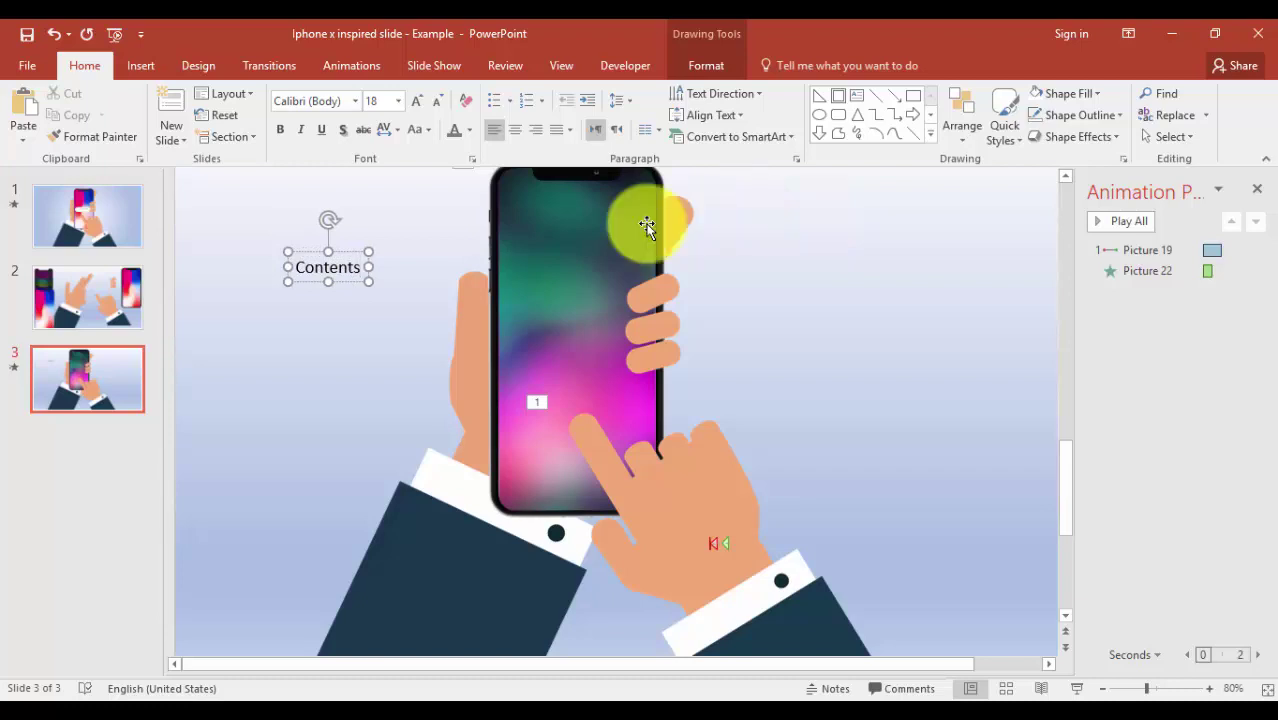
- Format the "Contents" text in white Helvetica and move it near the top of the phone screen
left_click(347, 254)
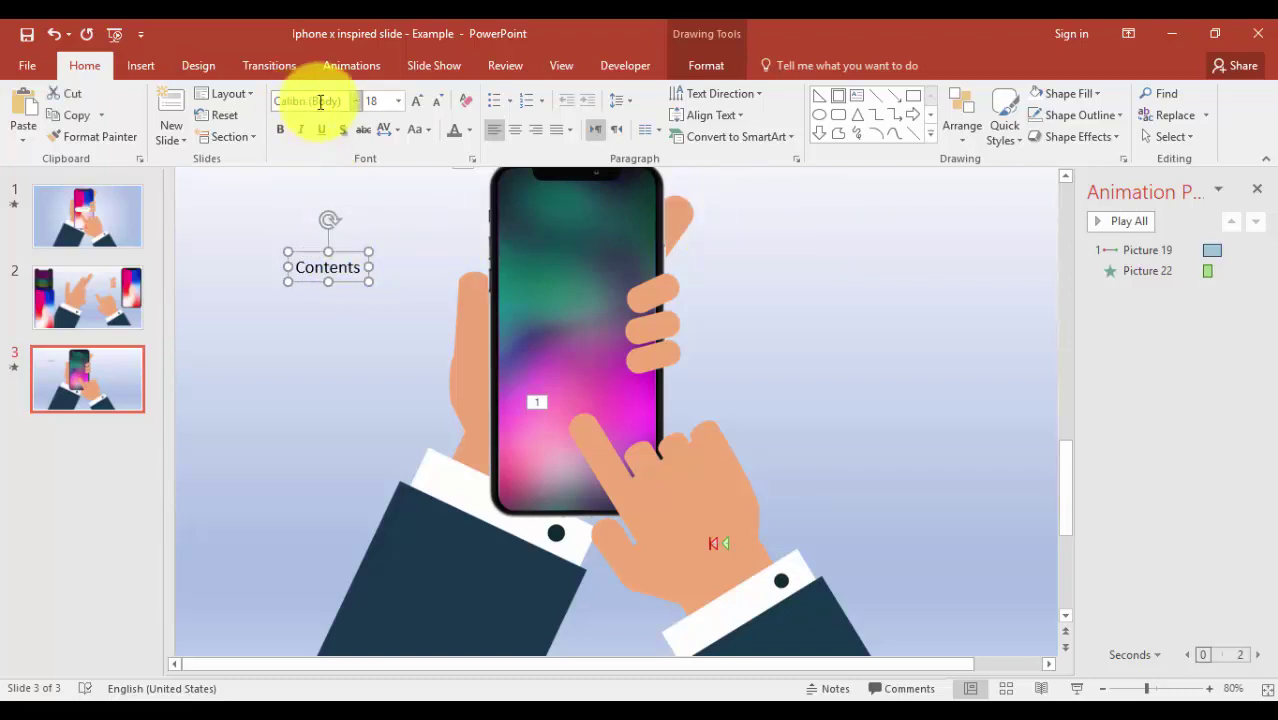
left_click(318, 101)
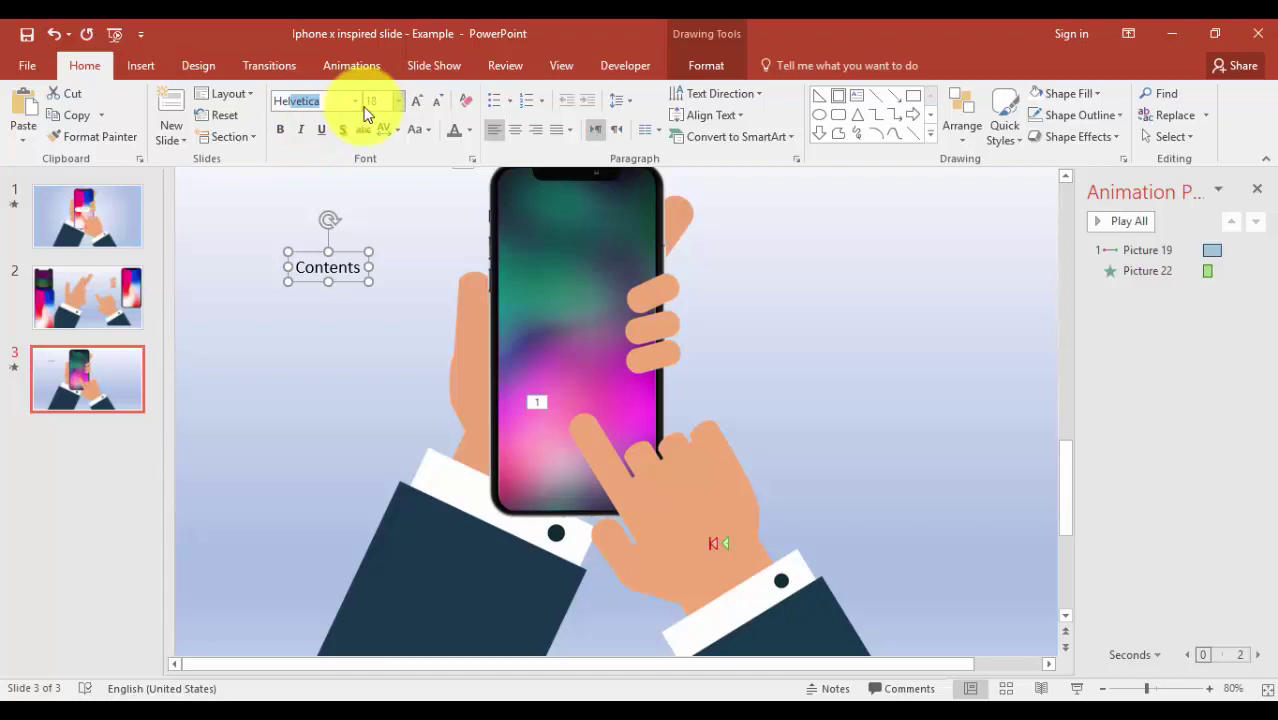
key("Return")
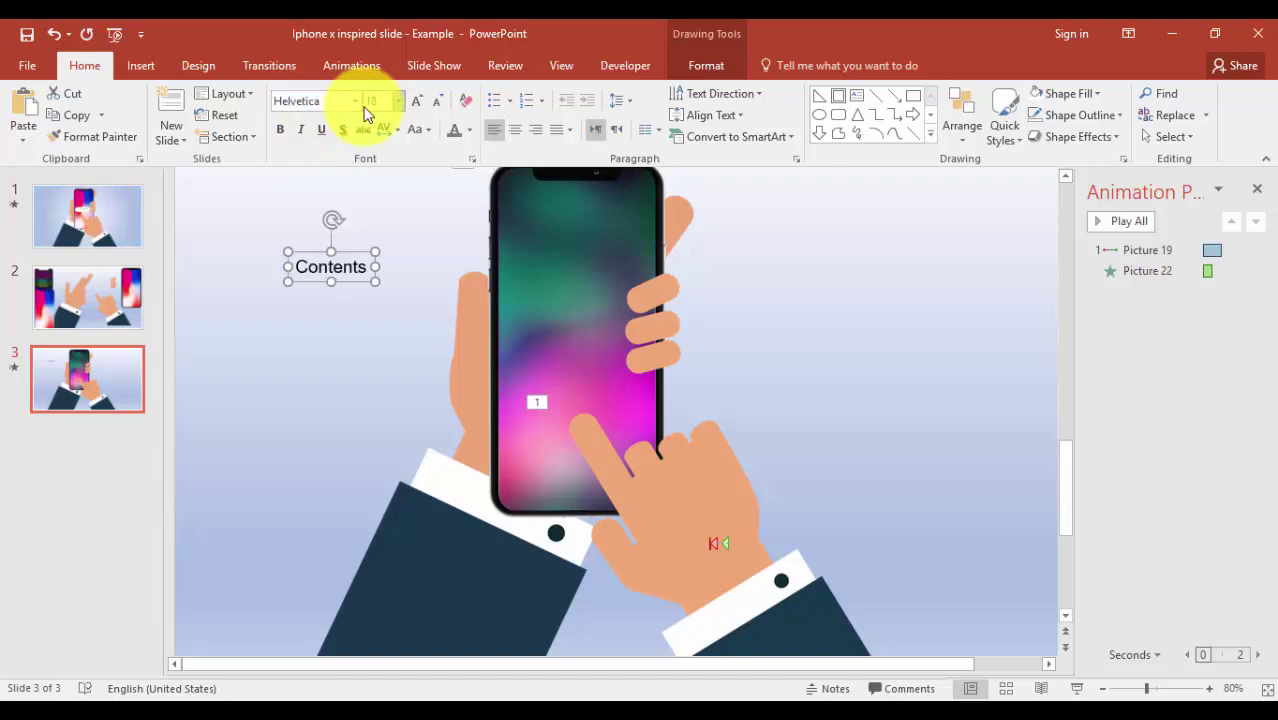
left_click(474, 132)
left_click(461, 170)
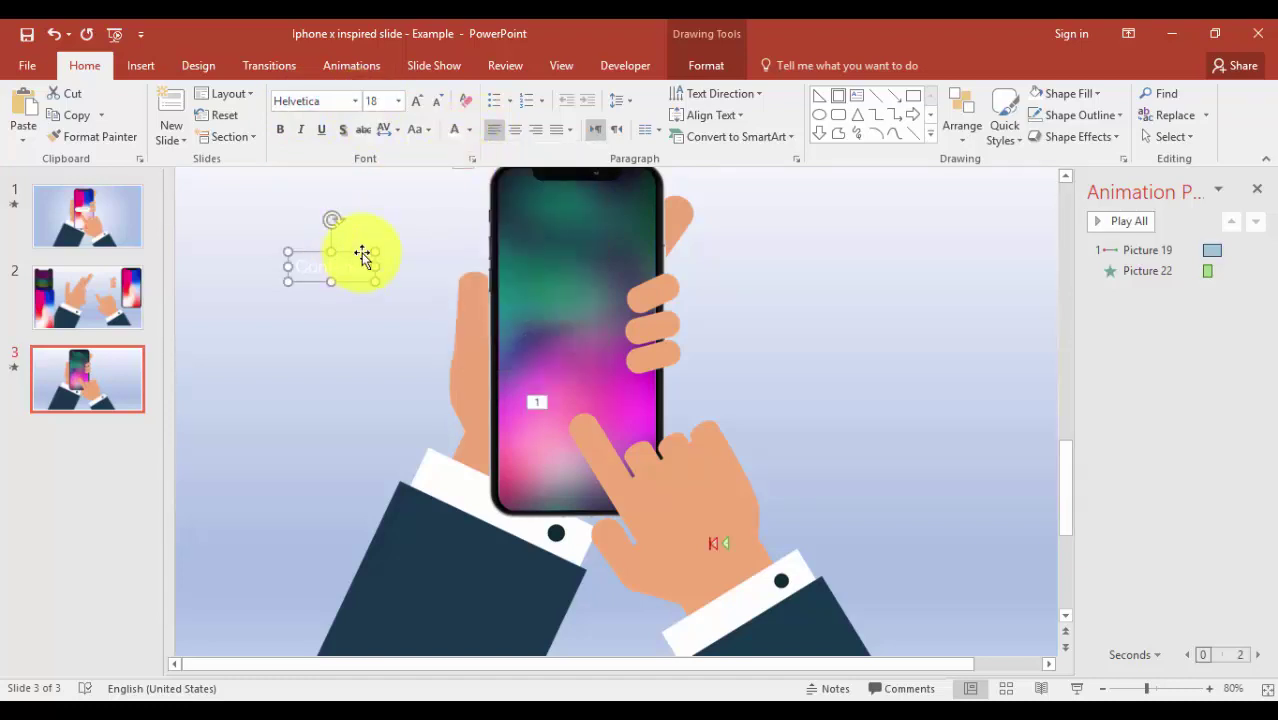
left_click_drag(358, 250, 592, 241)
- Duplicate the "Contents" text box just below the original, widen the copy, and turn its text into a bulleted list
double_click(572, 252)
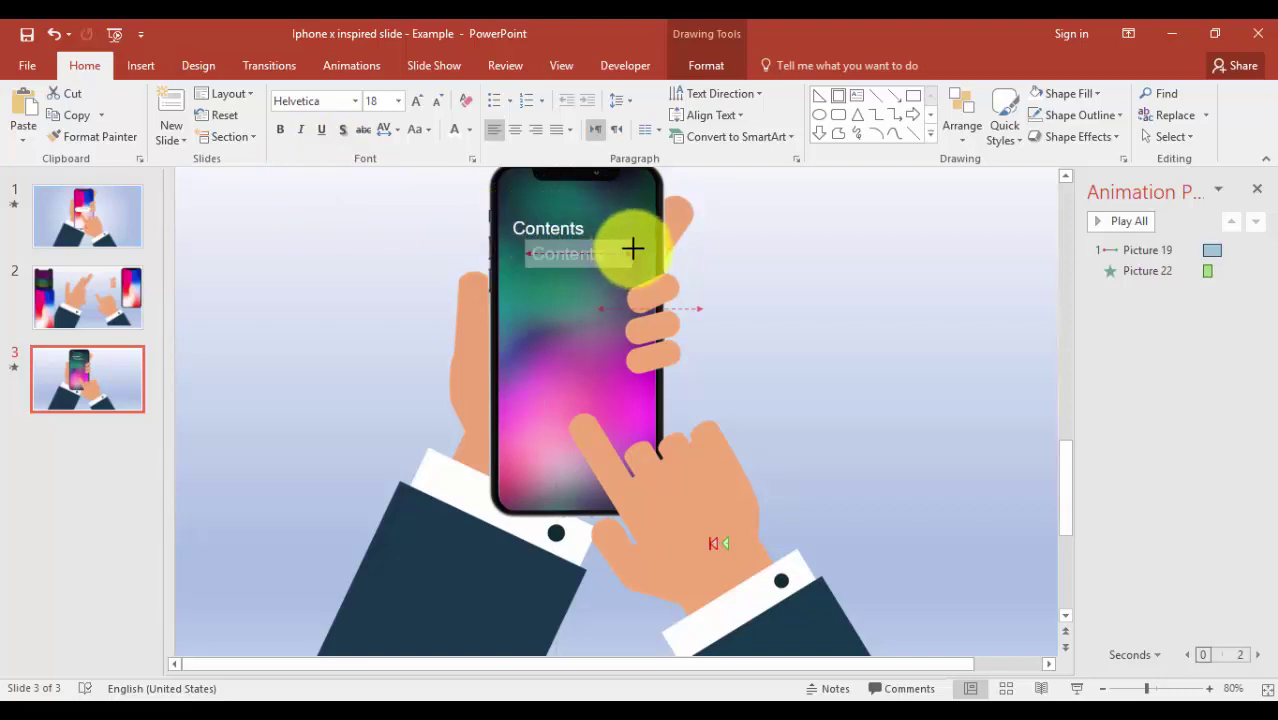
left_click(640, 248)
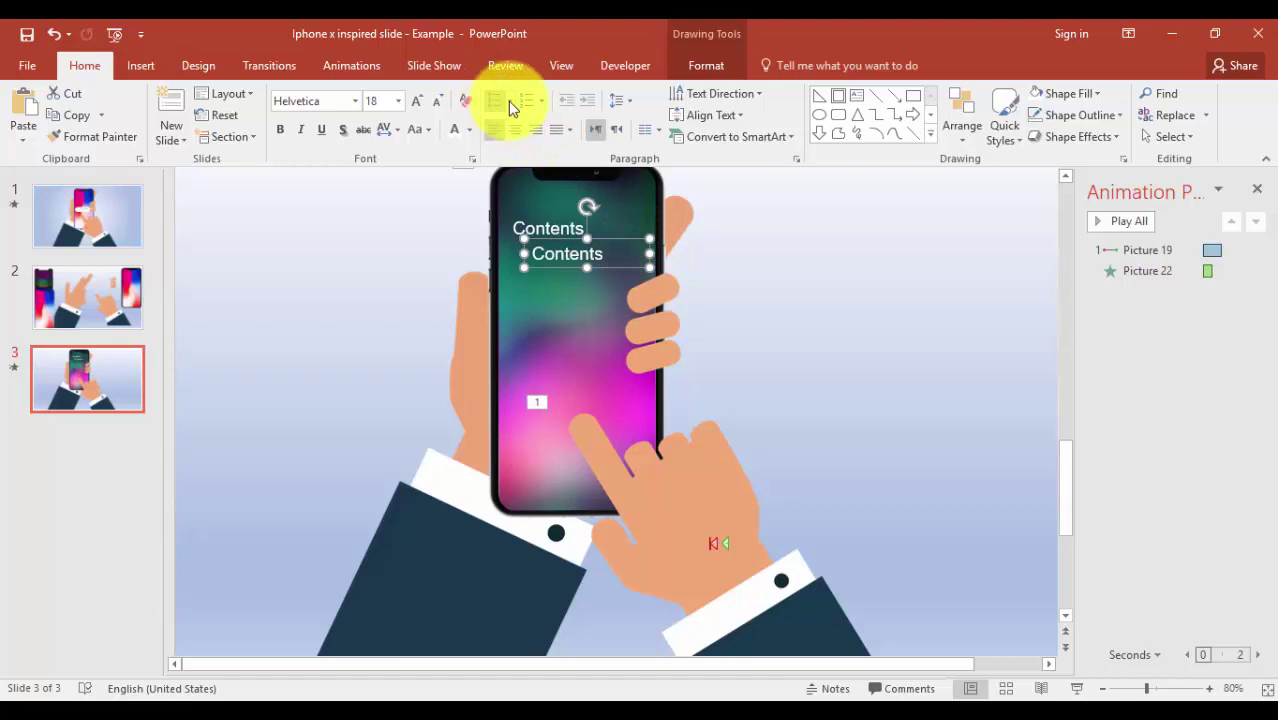
left_click(494, 100)
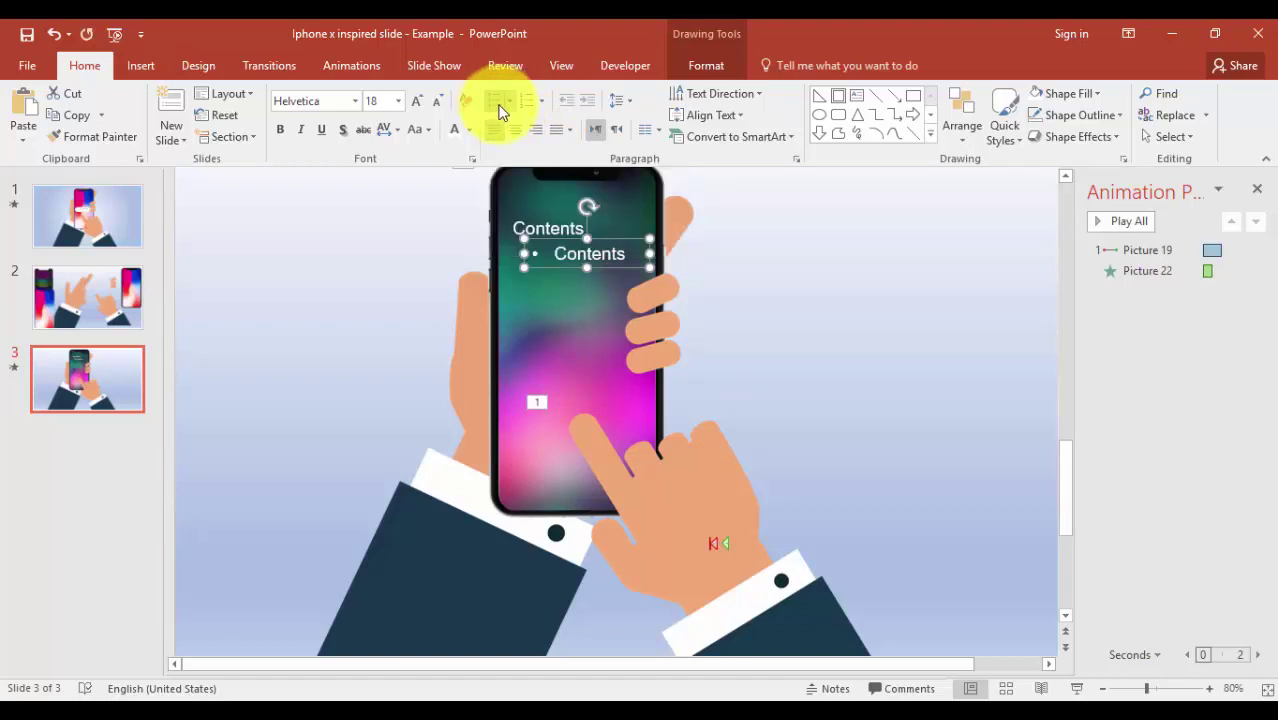
- Replace the bulleted text with six items, "Title Slide1" through "Title Slide 6", at font size 14 with 2.0 line spacing
left_click_drag(555, 253, 660, 250)
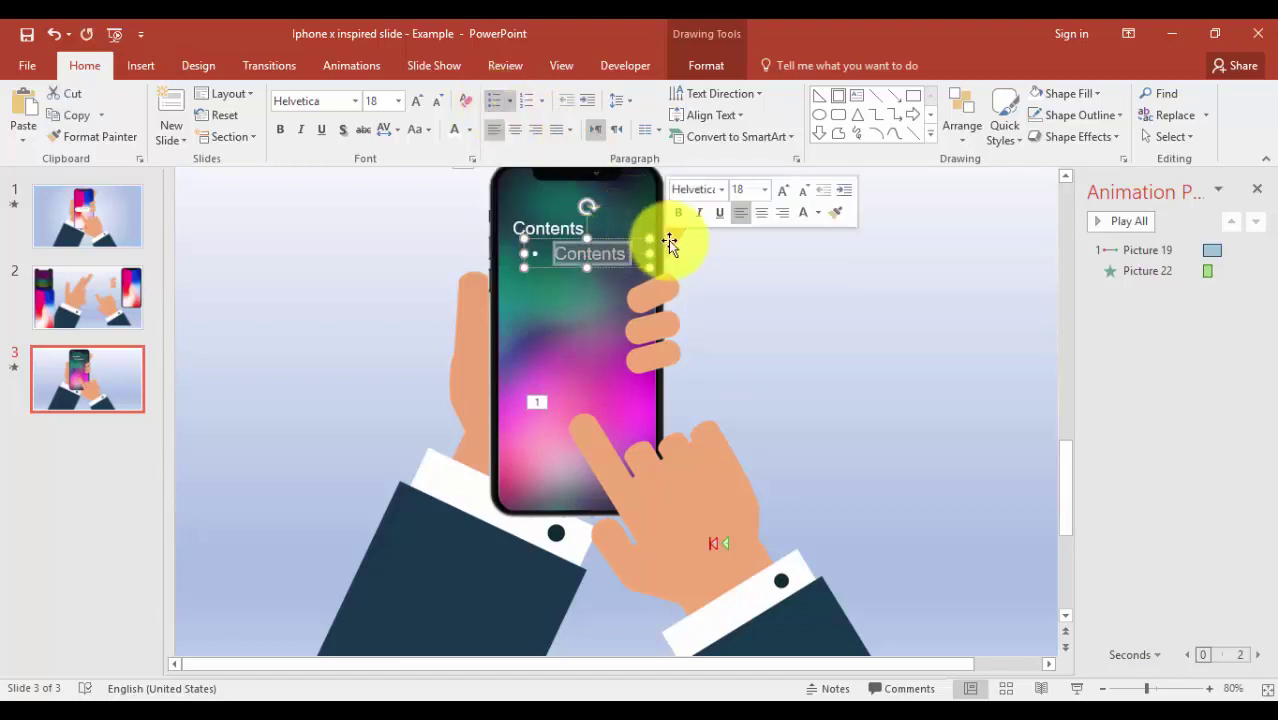
type("Title")
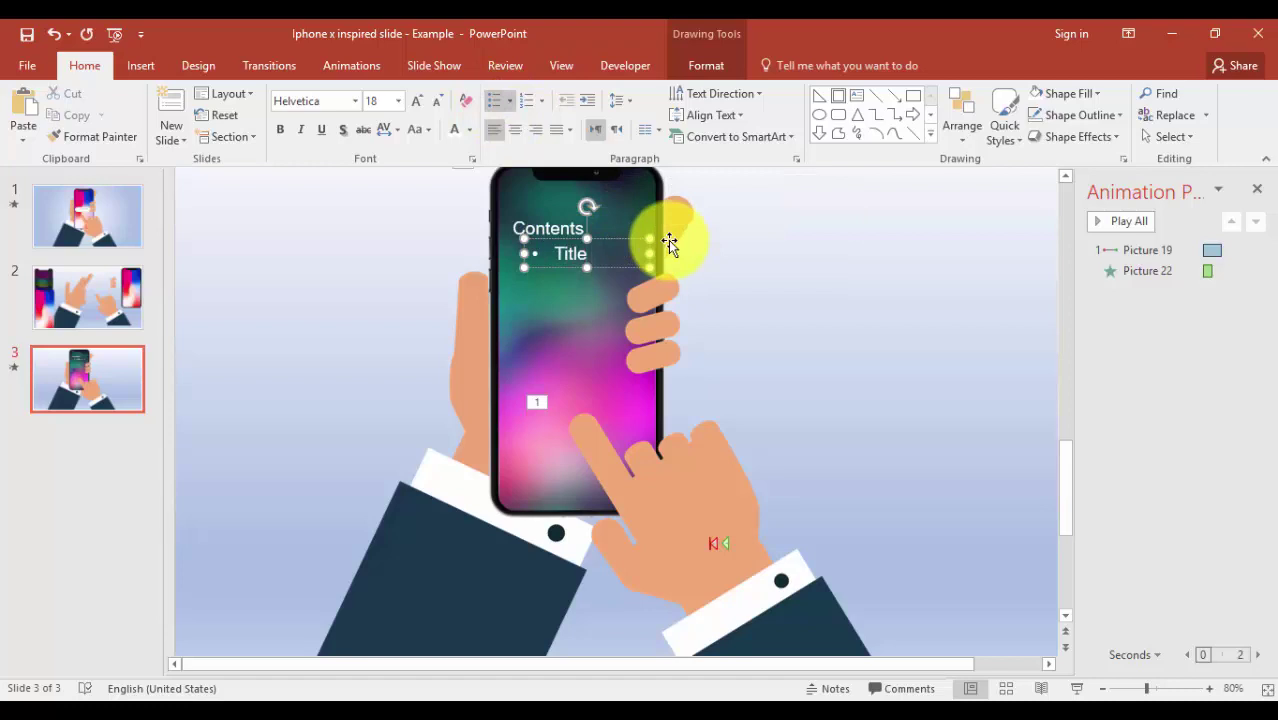
type(" Slide1")
type("Title Slide 2 Title Slide 3 Title Slide 4 Title Slide 5 Title Slide 6")
key("Escape")
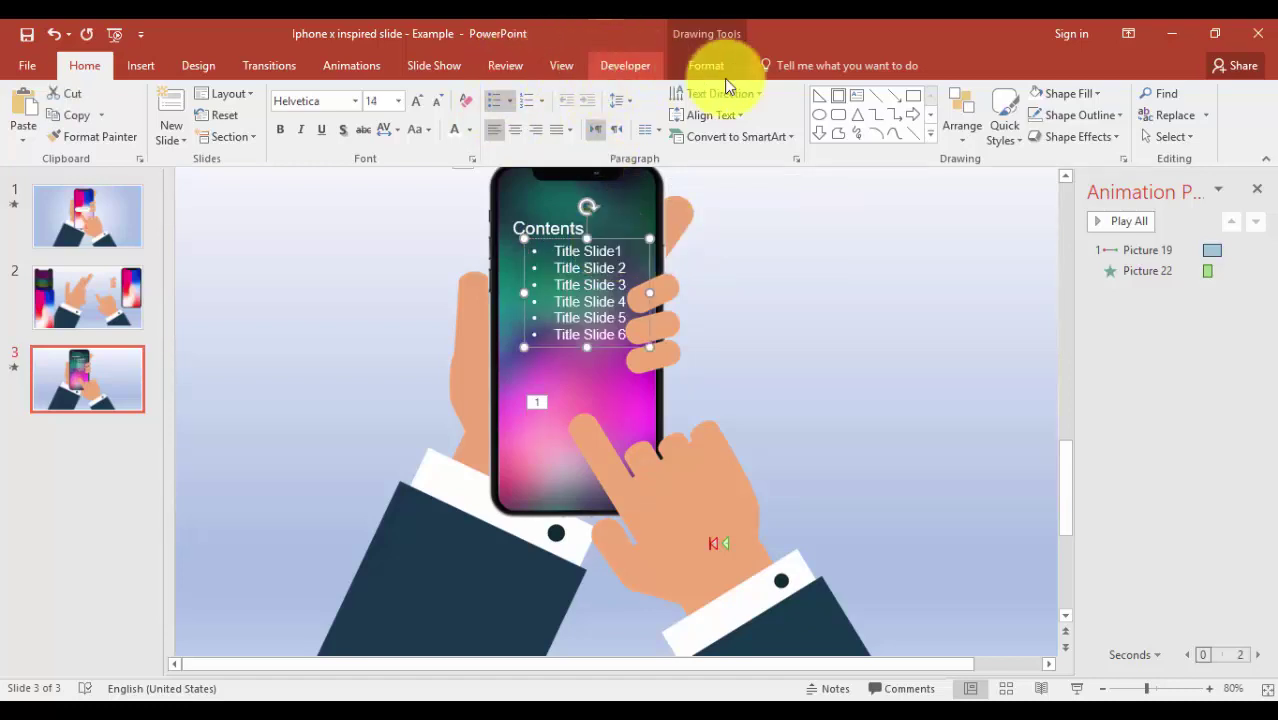
left_click(619, 101)
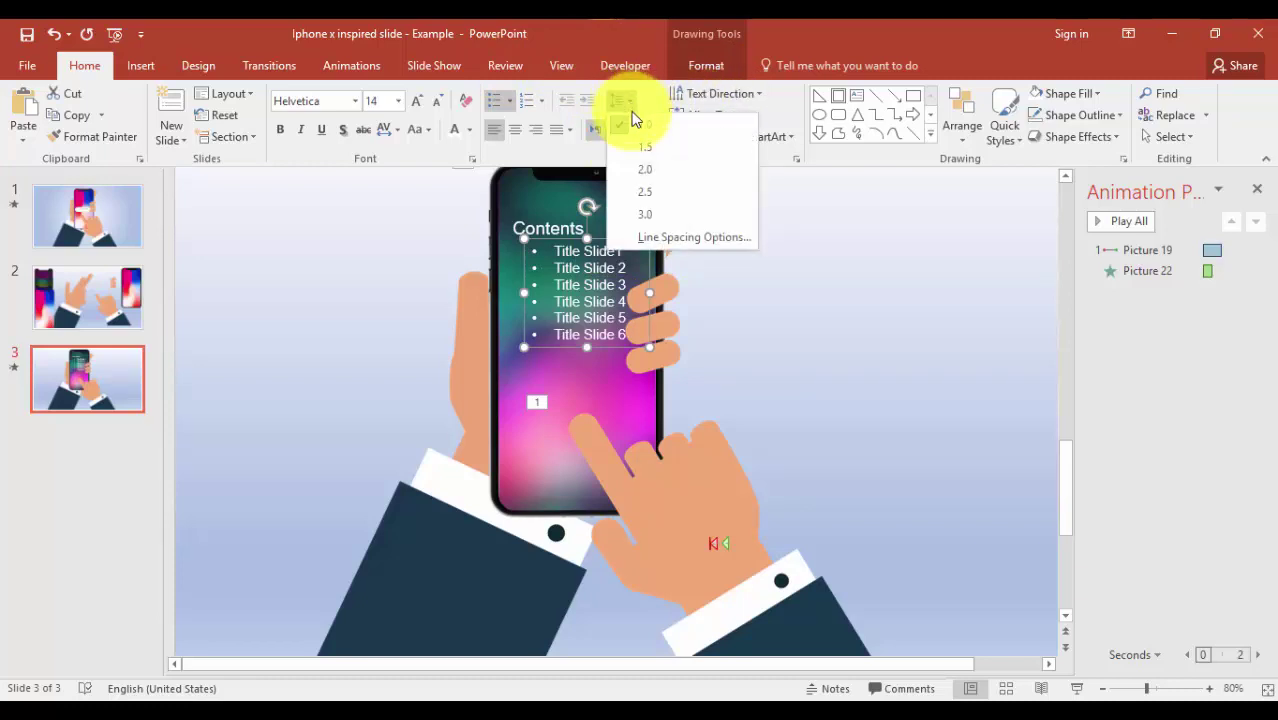
left_click(651, 170)
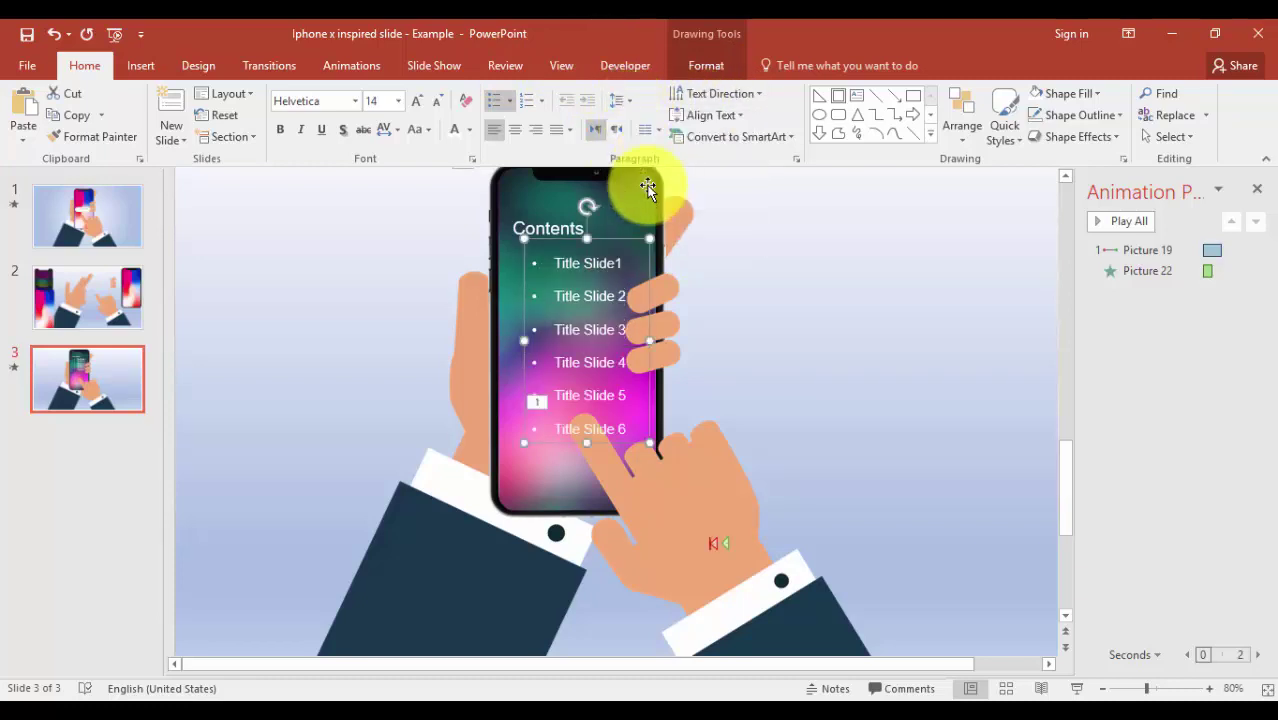
- Bring the gripping fingers and the pointing hand to the front of the "Contents" list on the phone
left_click(673, 293)
left_click(708, 65)
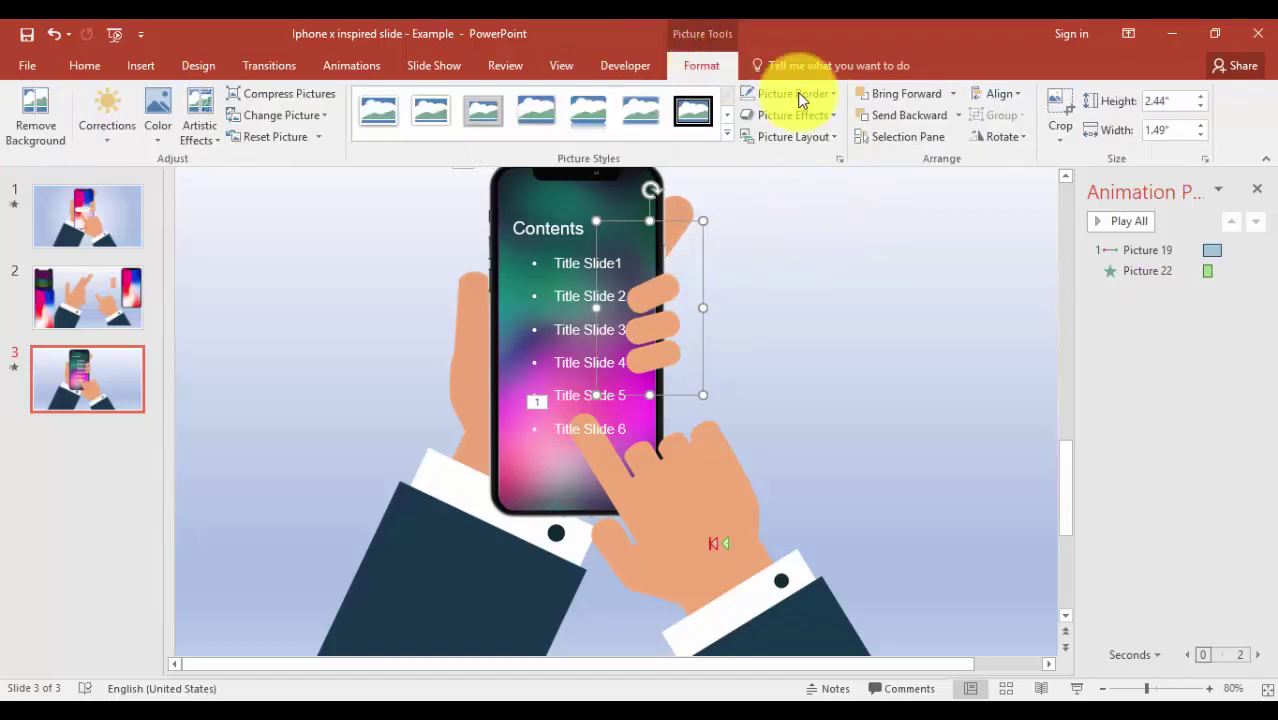
left_click(952, 93)
left_click(933, 136)
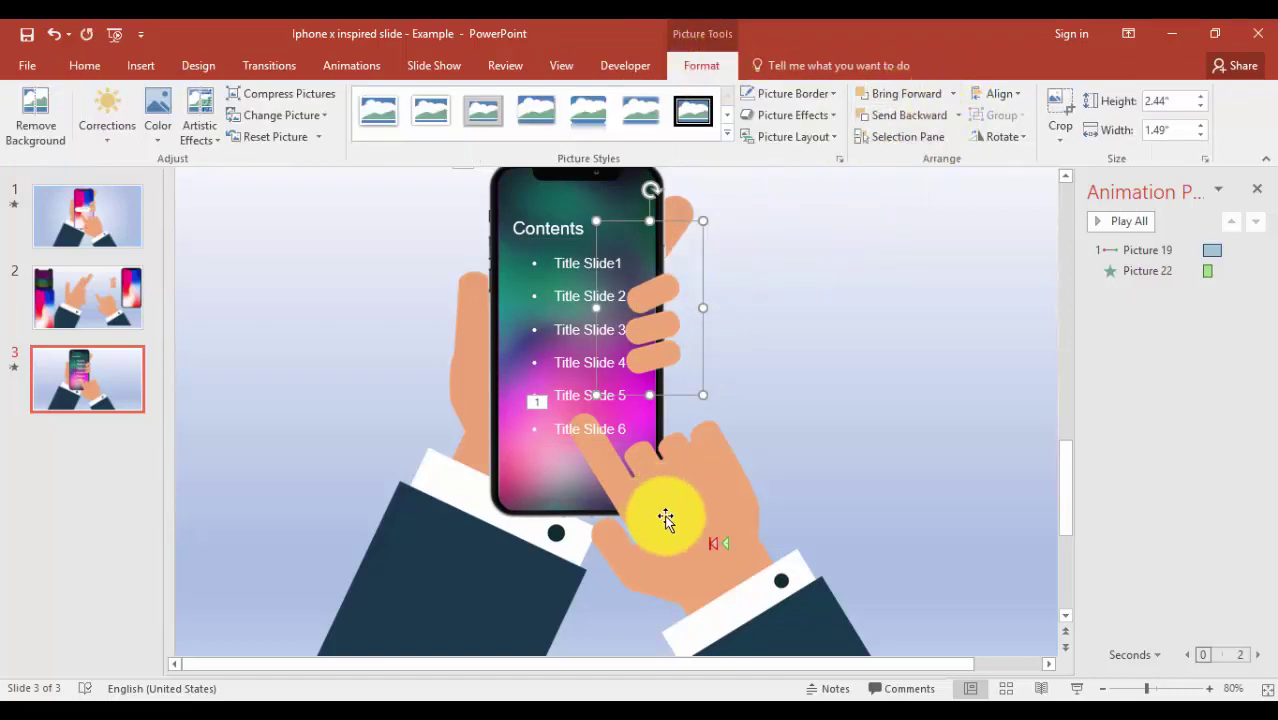
left_click(713, 474)
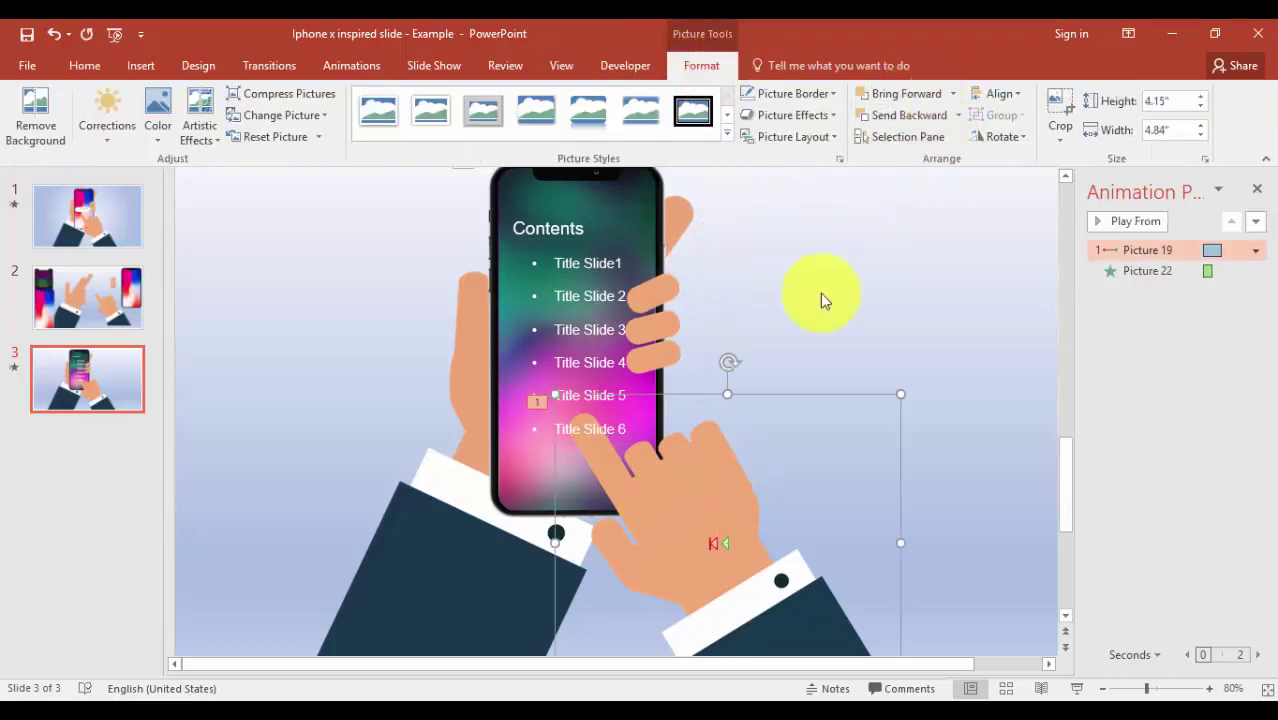
left_click(956, 95)
left_click(917, 140)
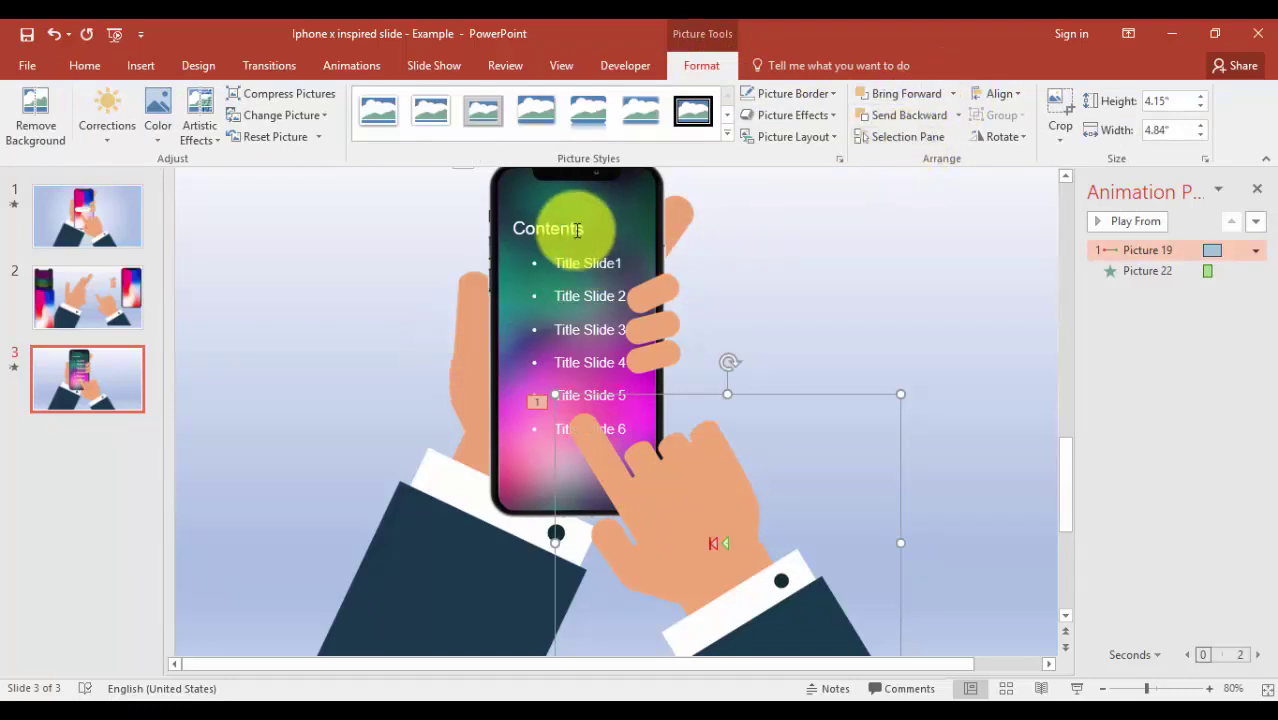
- Give the "Contents" heading a Fade entrance animation that starts After Previous
left_click(545, 214)
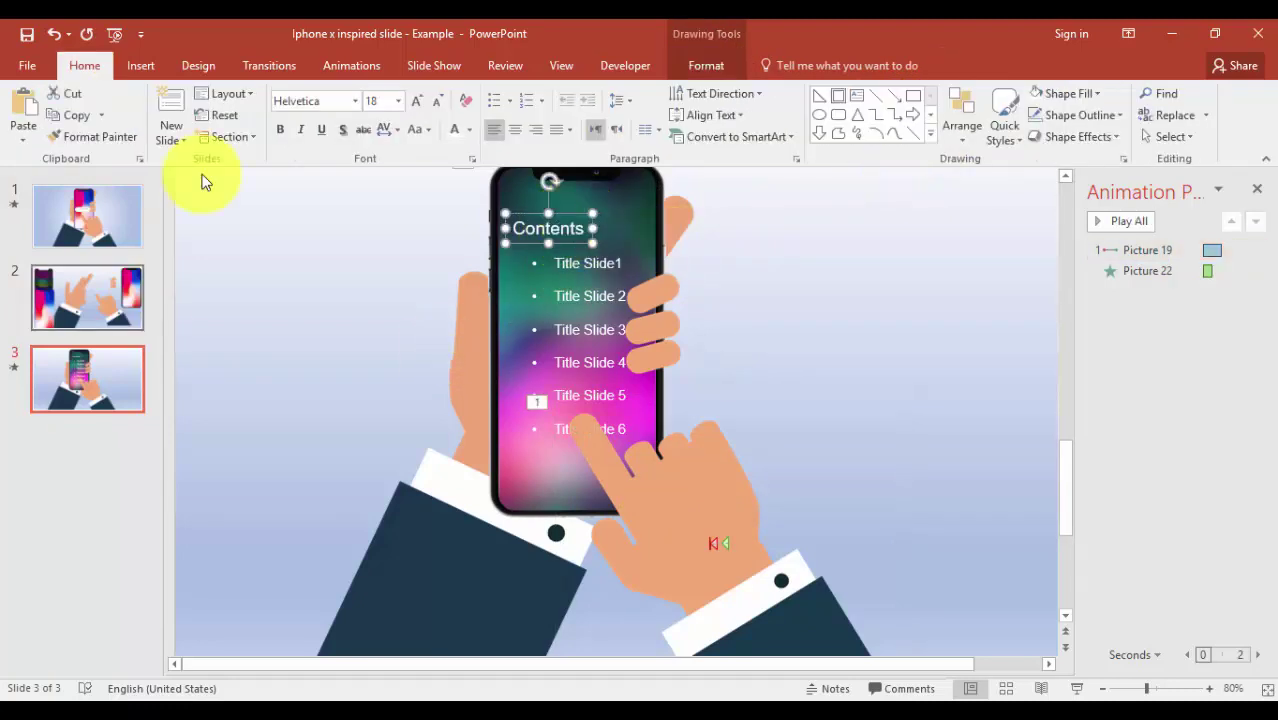
left_click(269, 65)
left_click(362, 70)
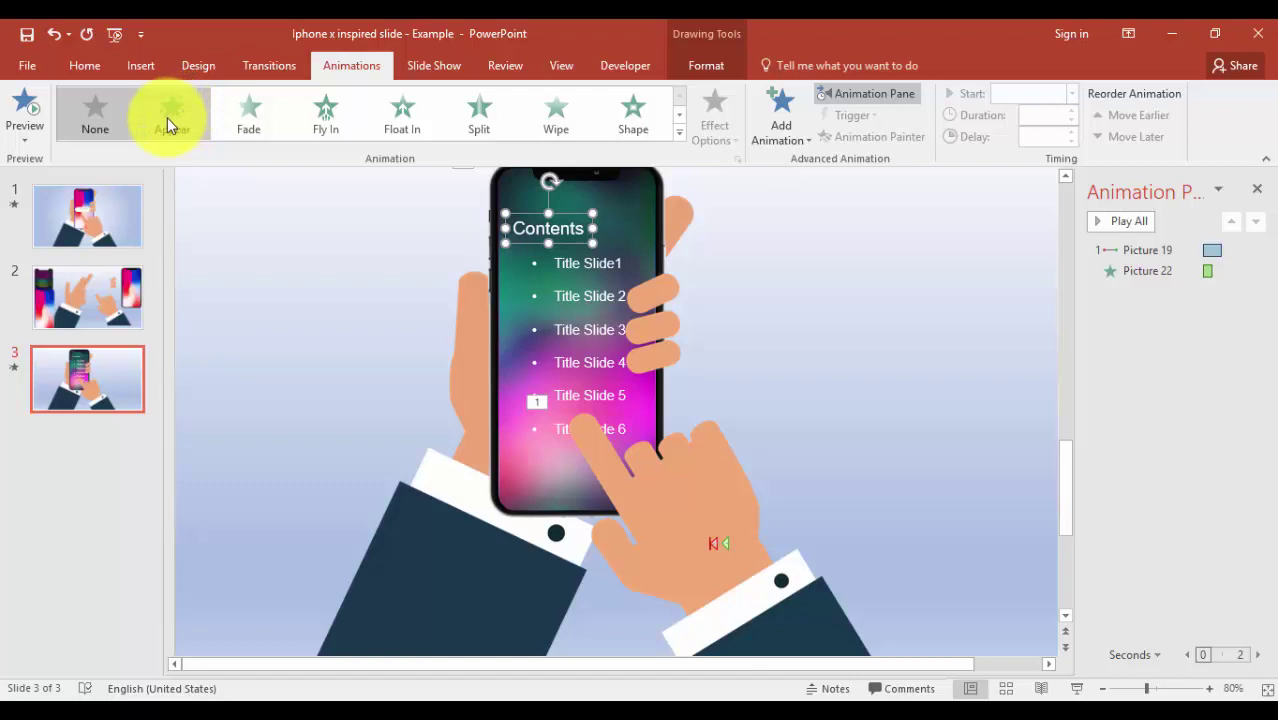
left_click(247, 111)
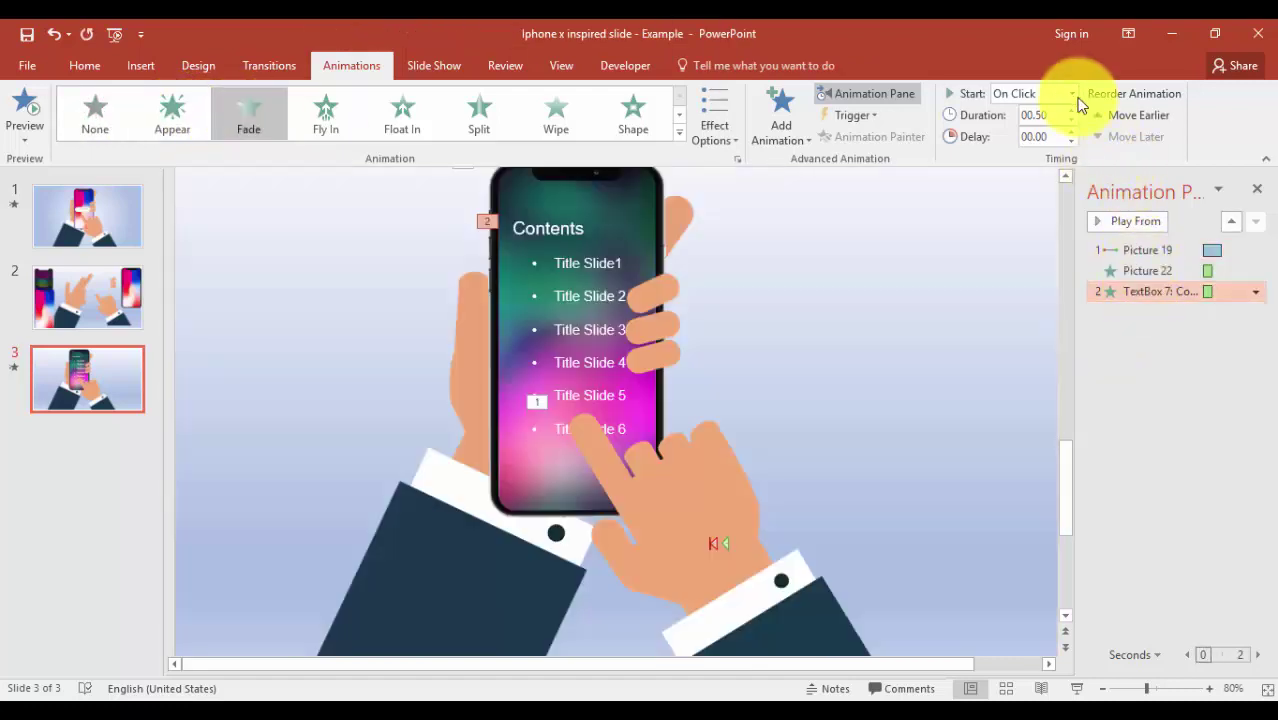
left_click(1071, 94)
left_click(1037, 151)
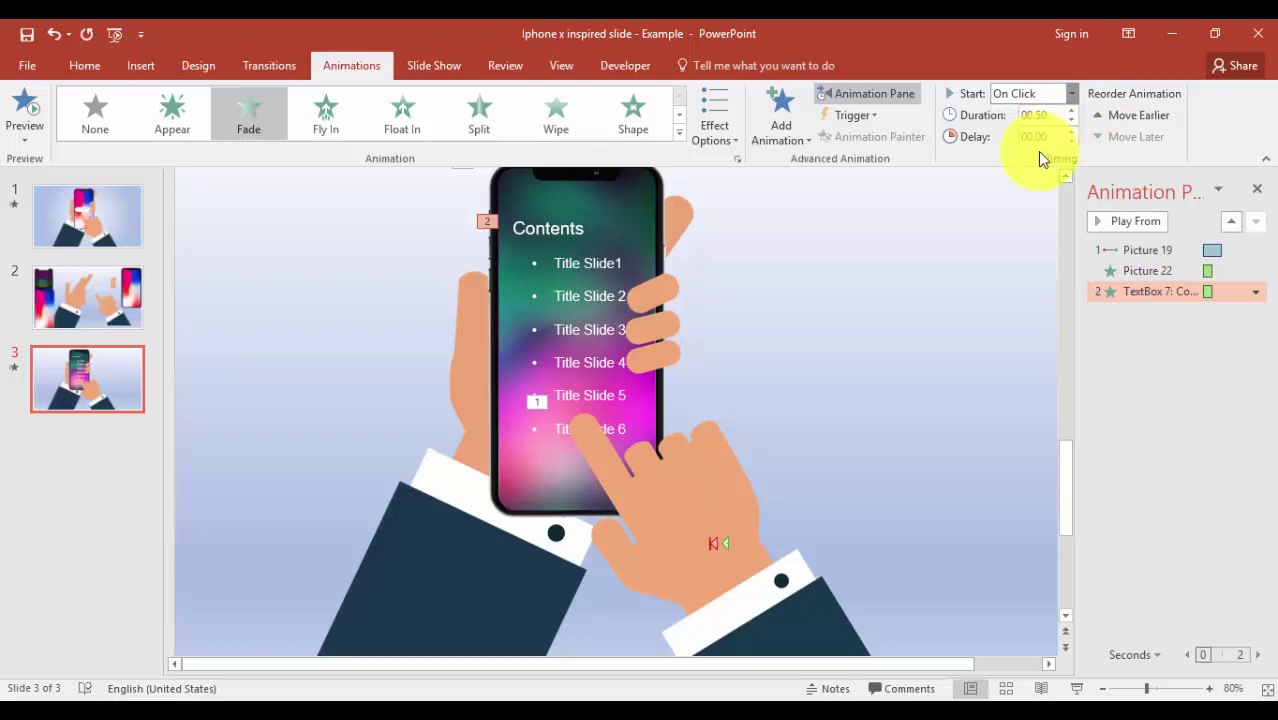
- Give the bulleted slide-title list a Fade entrance that starts With Previous and preview the slide as a slide show
left_click(586, 265)
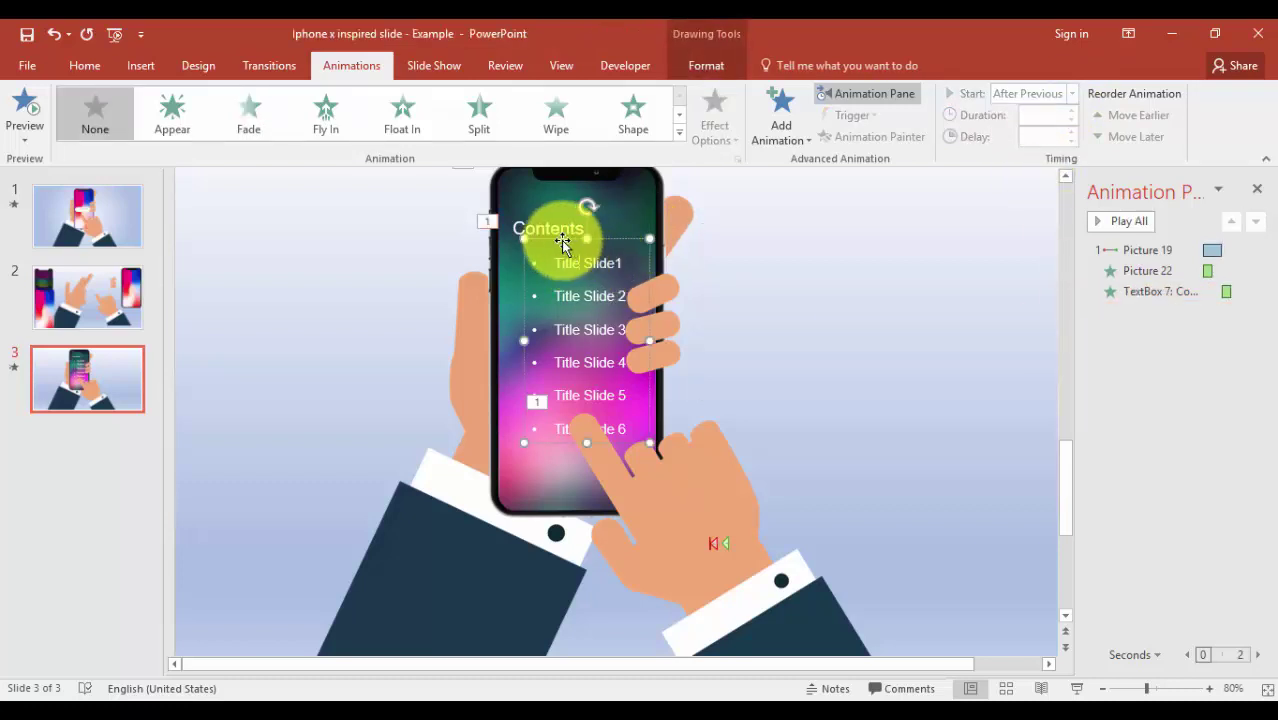
left_click(265, 120)
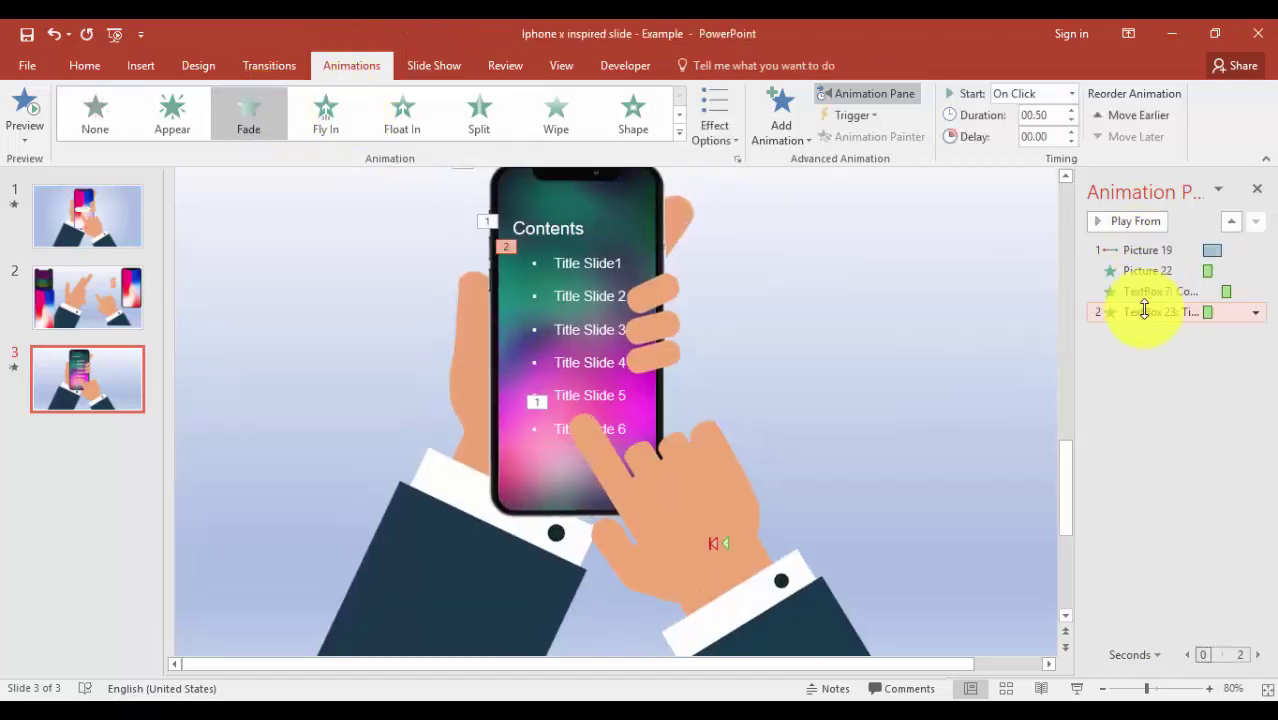
left_click(1068, 94)
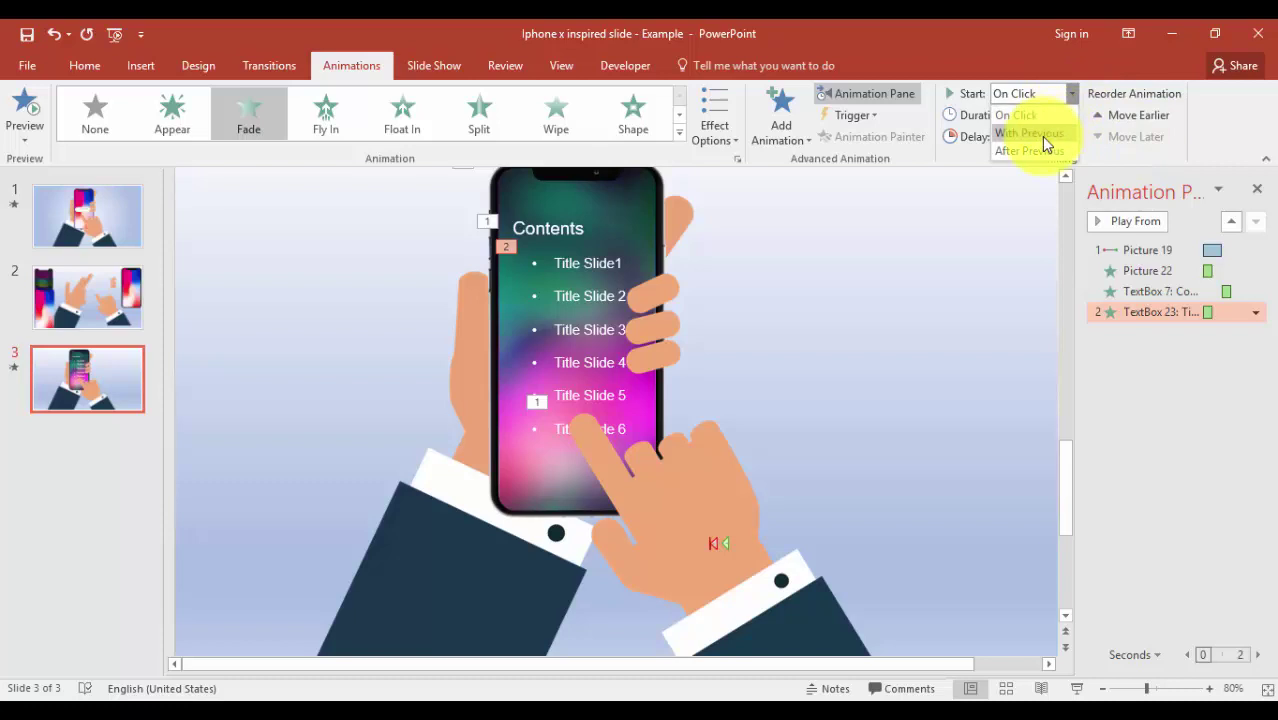
left_click(1041, 136)
left_click(1069, 687)
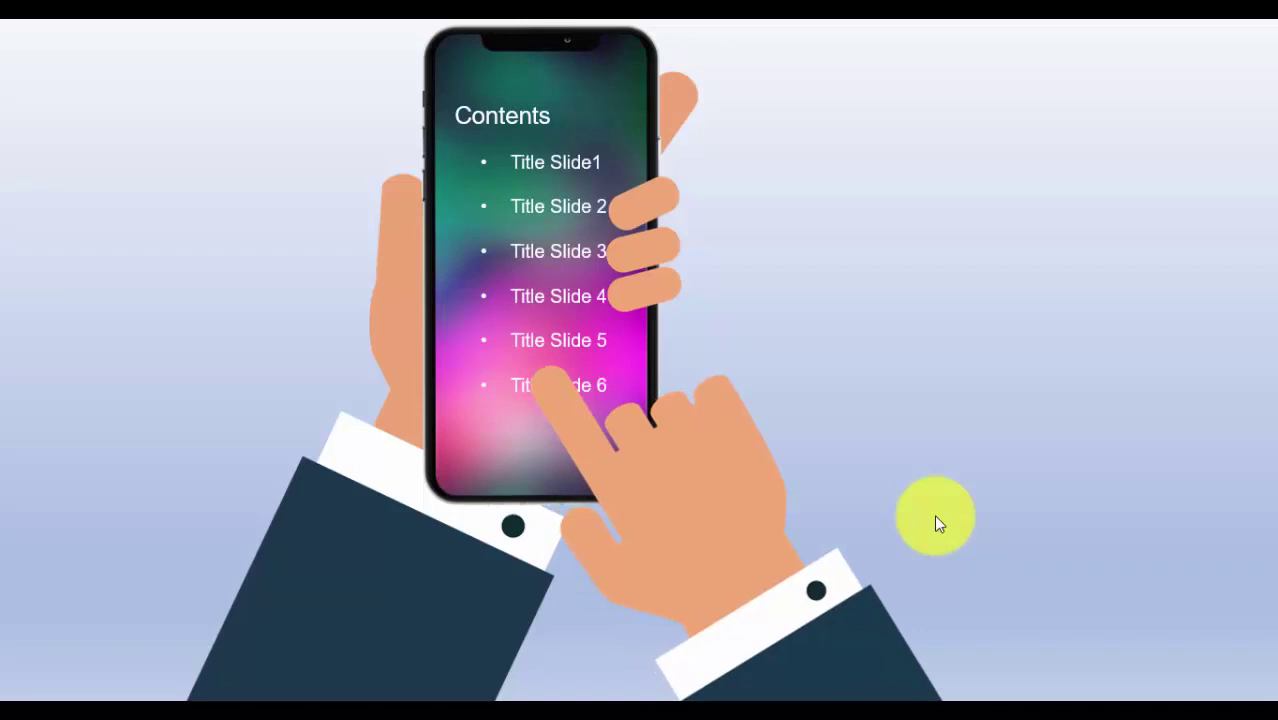
key("Escape")
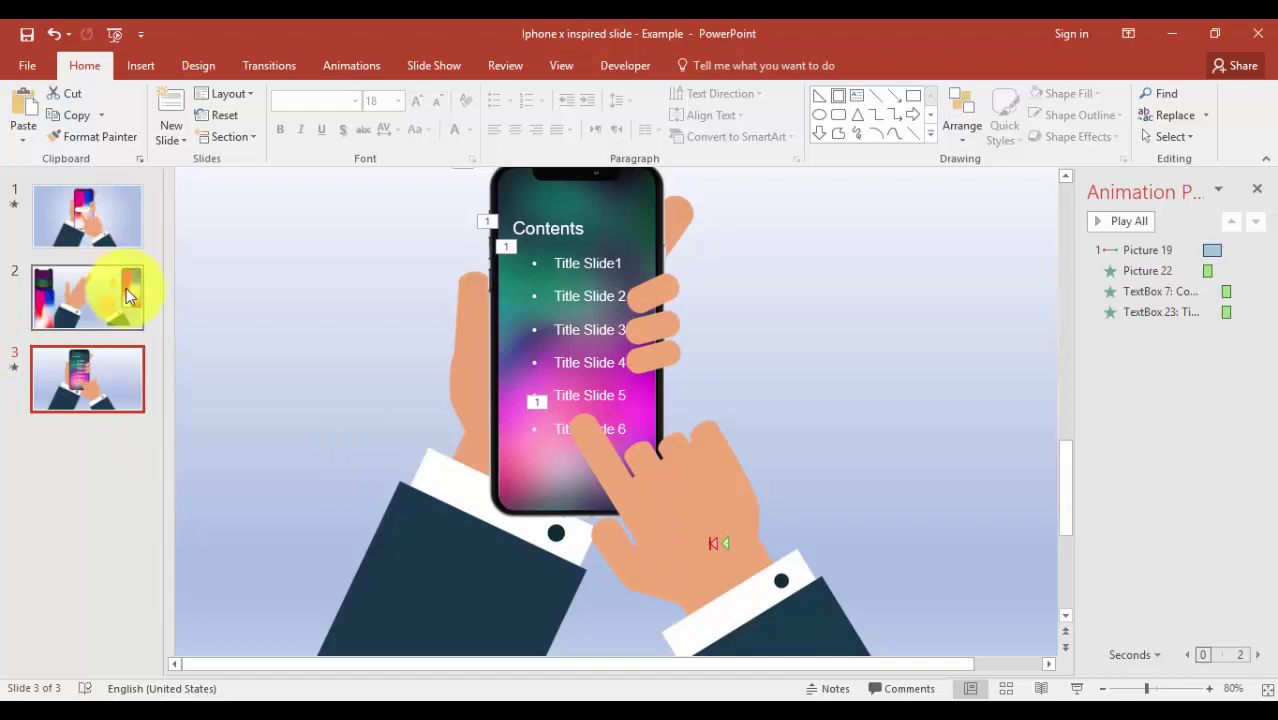
- Copy the green, yellow and blue wallpaper from slide 2 to slide 3 and place it left of the phone
left_click(59, 320)
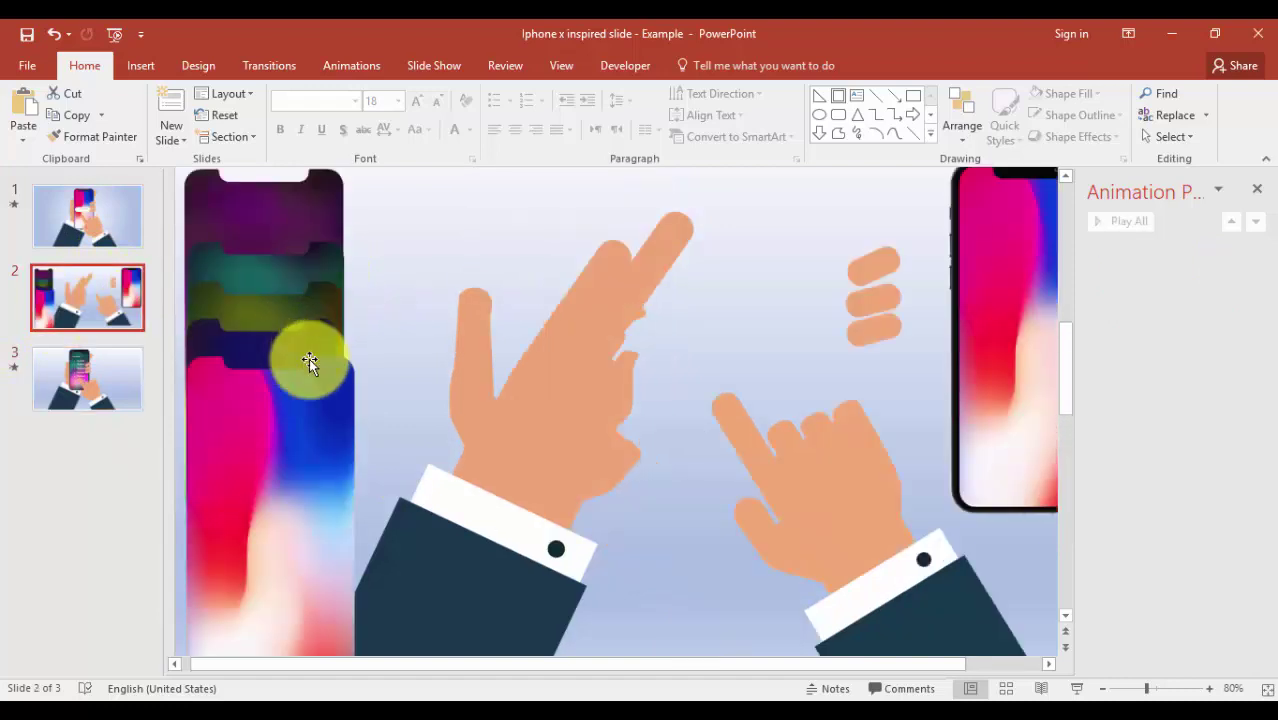
left_click(310, 310)
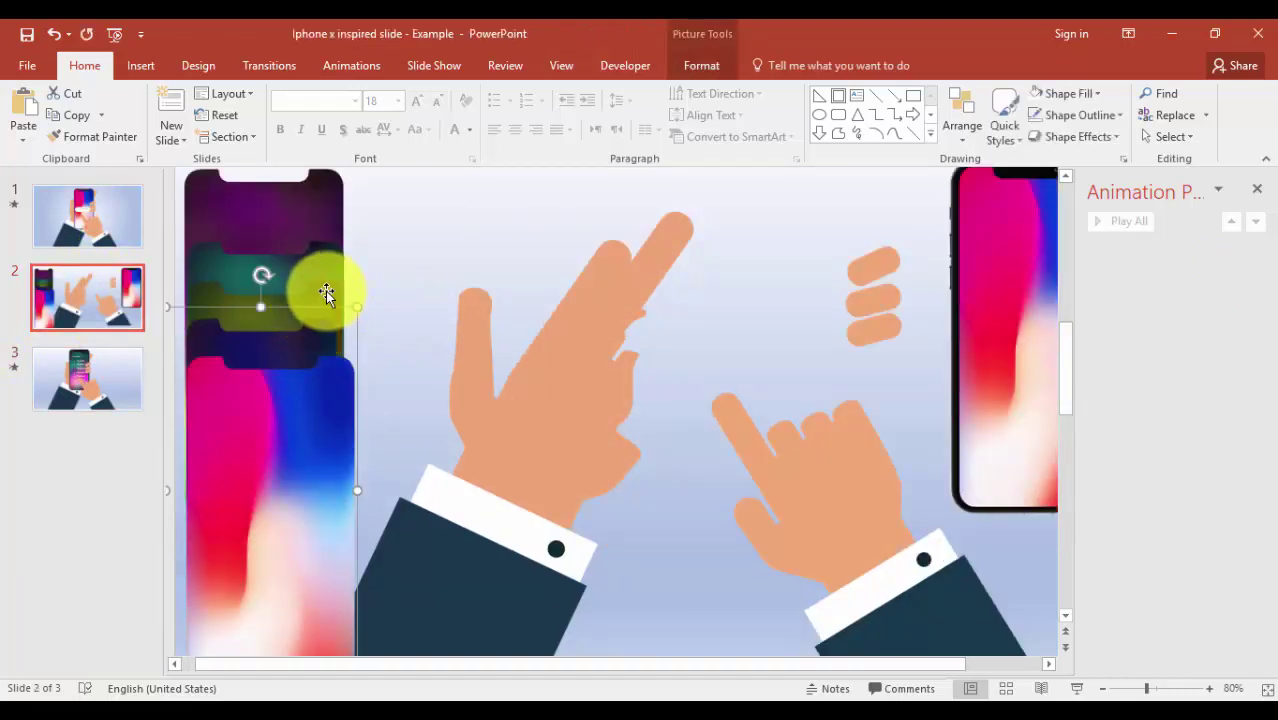
left_click(360, 300)
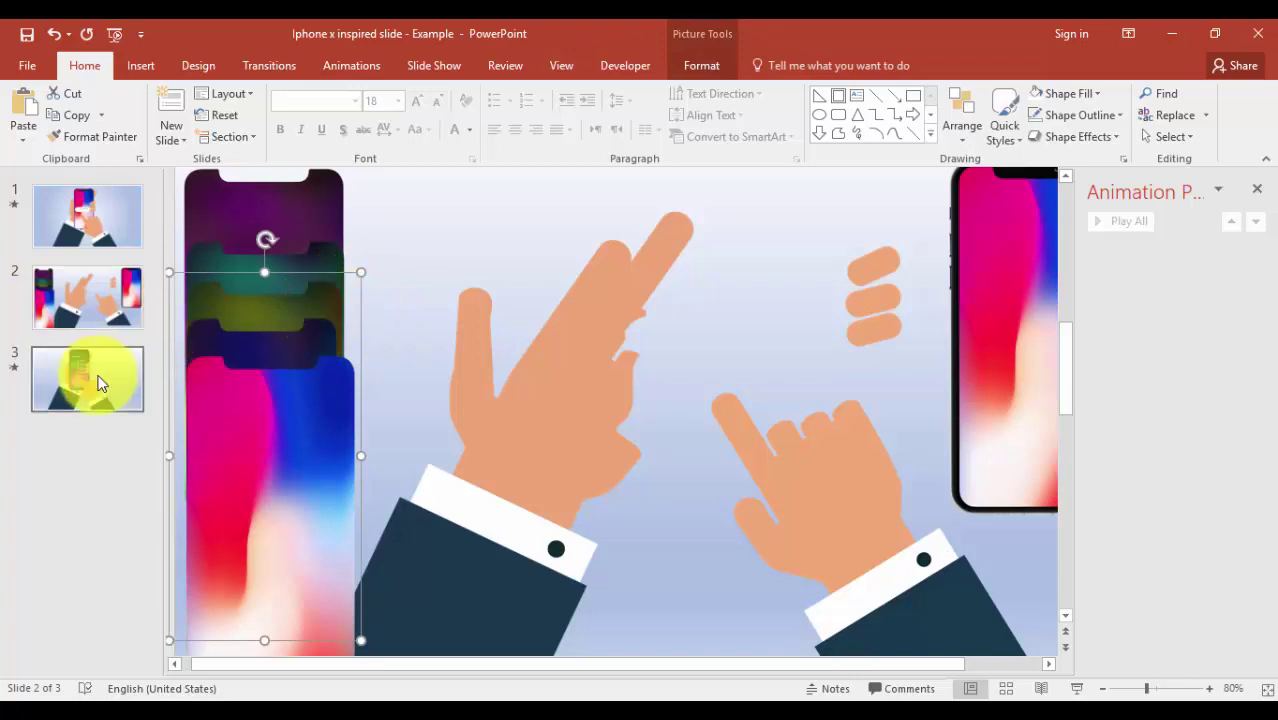
left_click(92, 380)
key("ctrl+v")
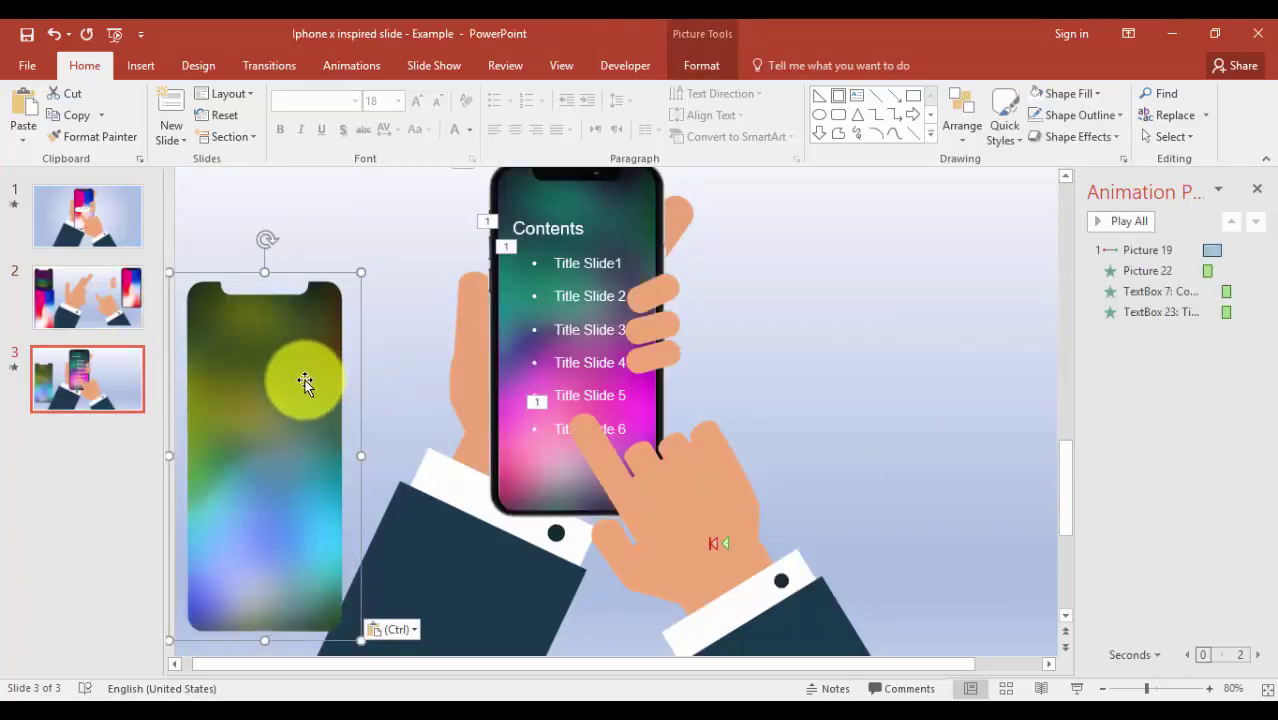
left_click_drag(305, 382, 317, 279)
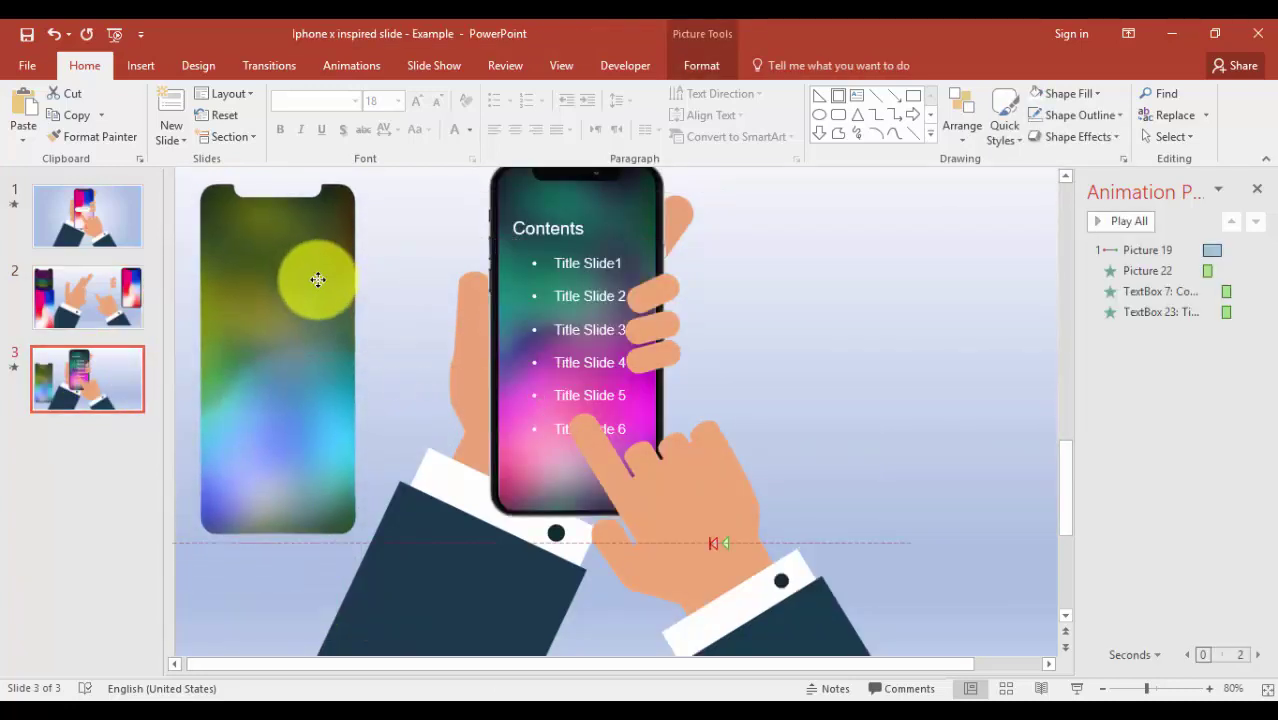
- Add an additional Left motion path animation to the pointing hand
left_click(710, 495)
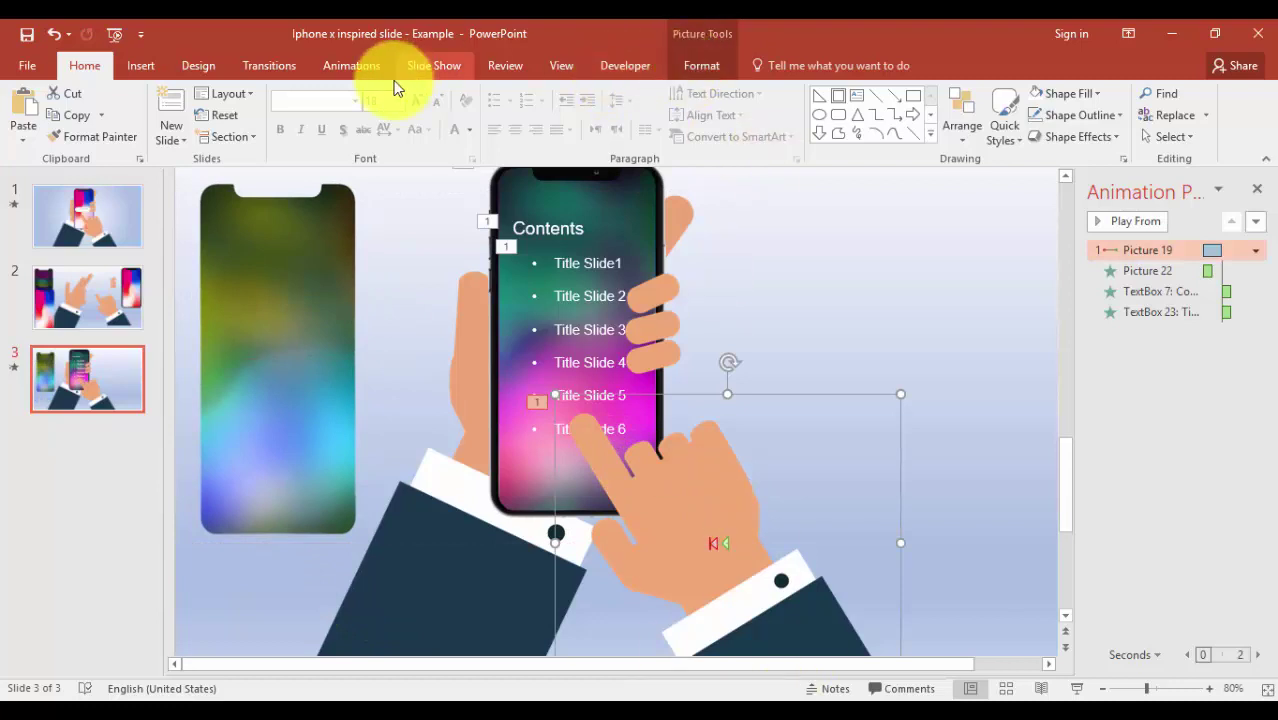
left_click(341, 68)
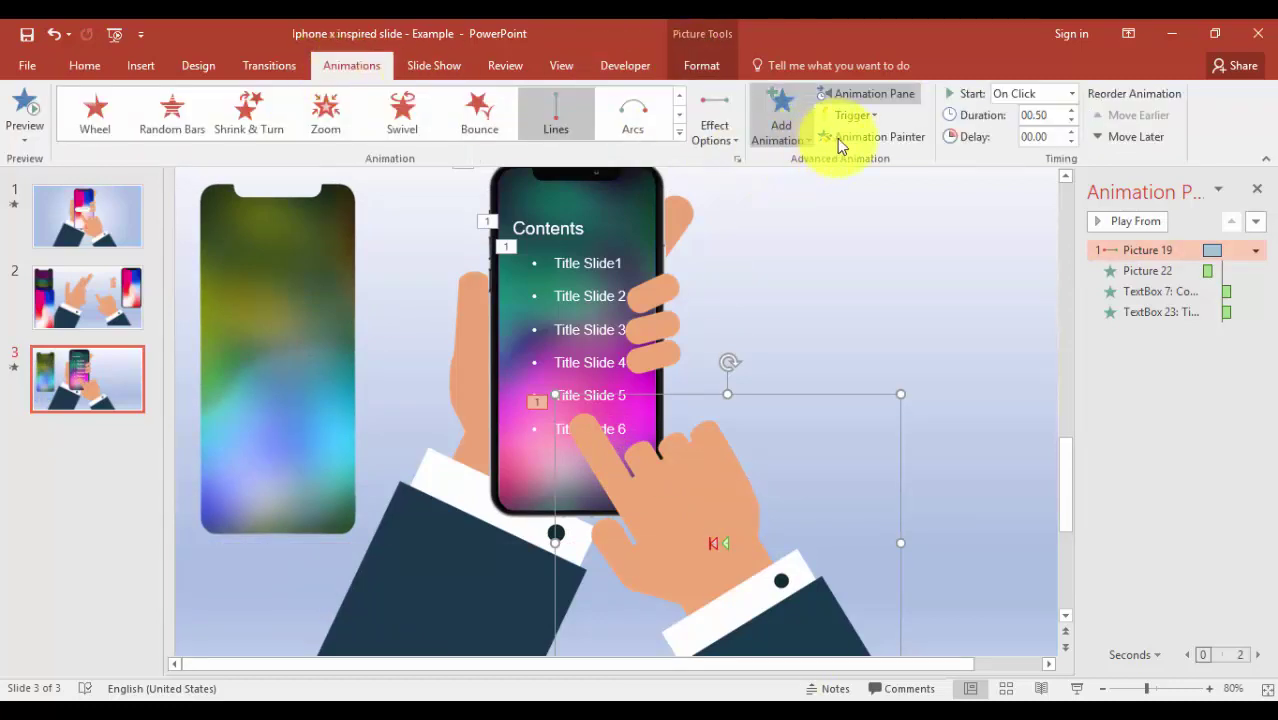
left_click(788, 139)
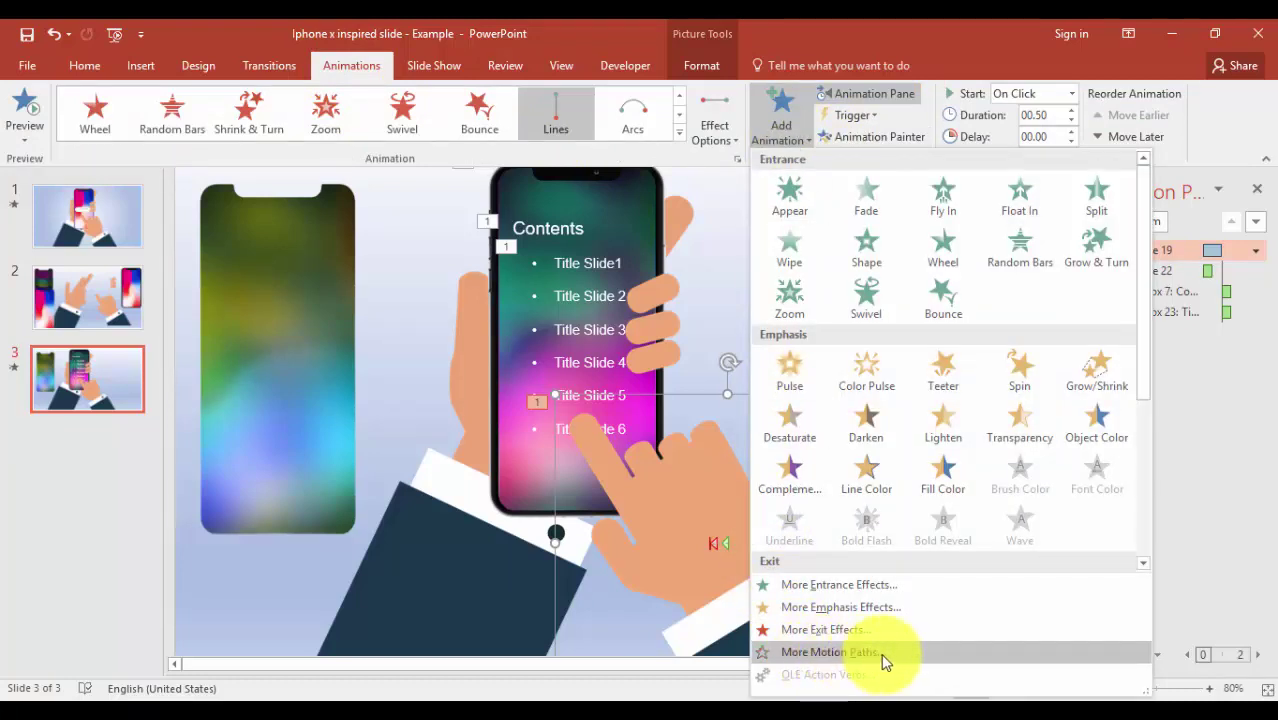
left_click(903, 651)
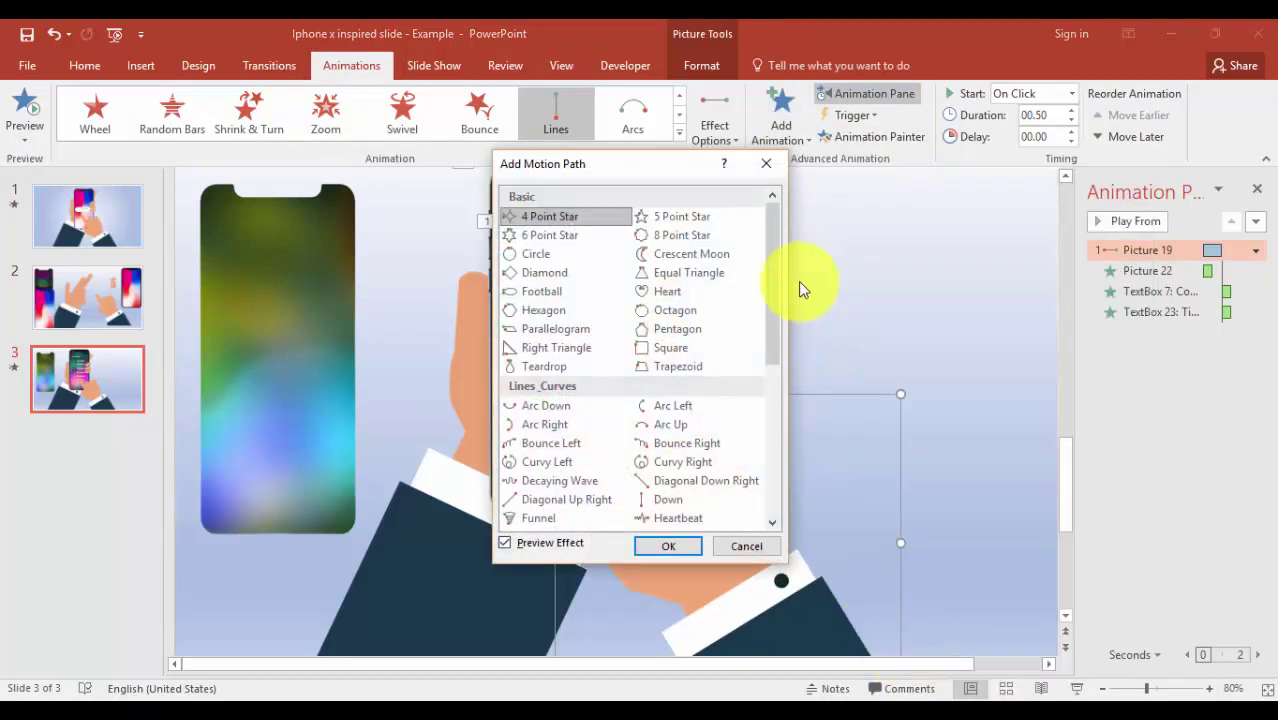
scroll(766, 381, "down", 3)
scroll(766, 381, "down", 1)
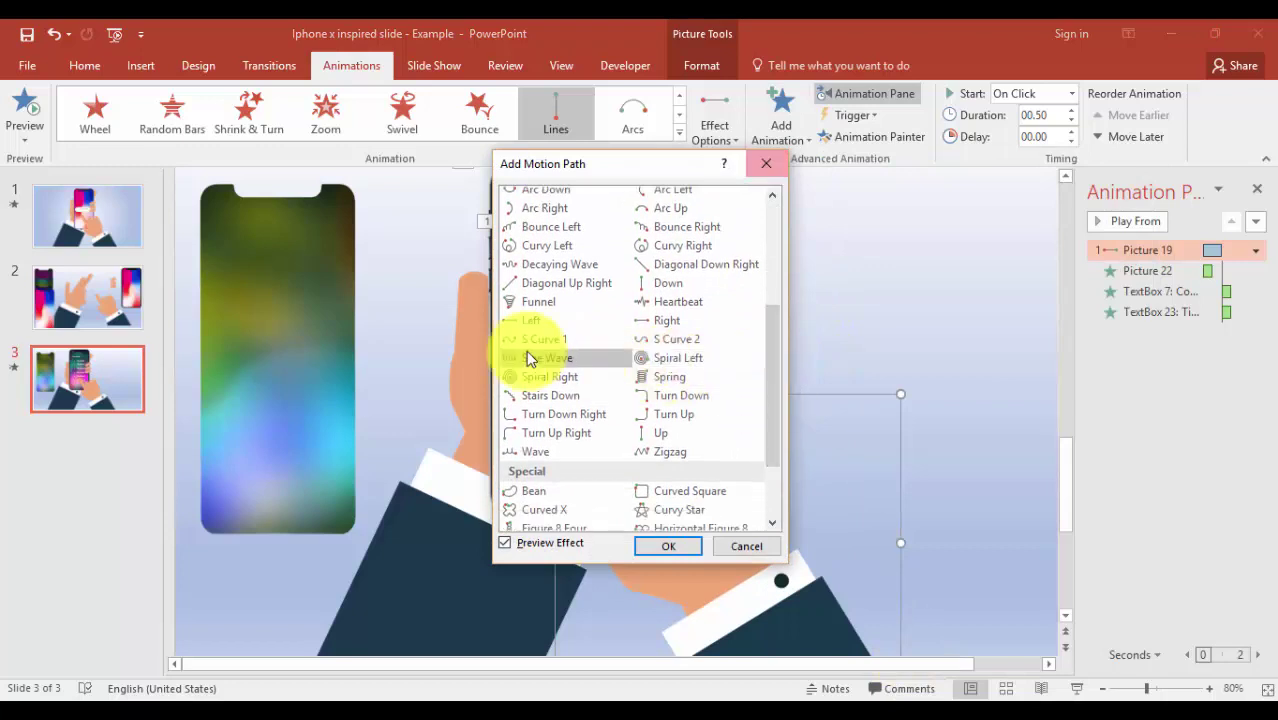
left_click(541, 328)
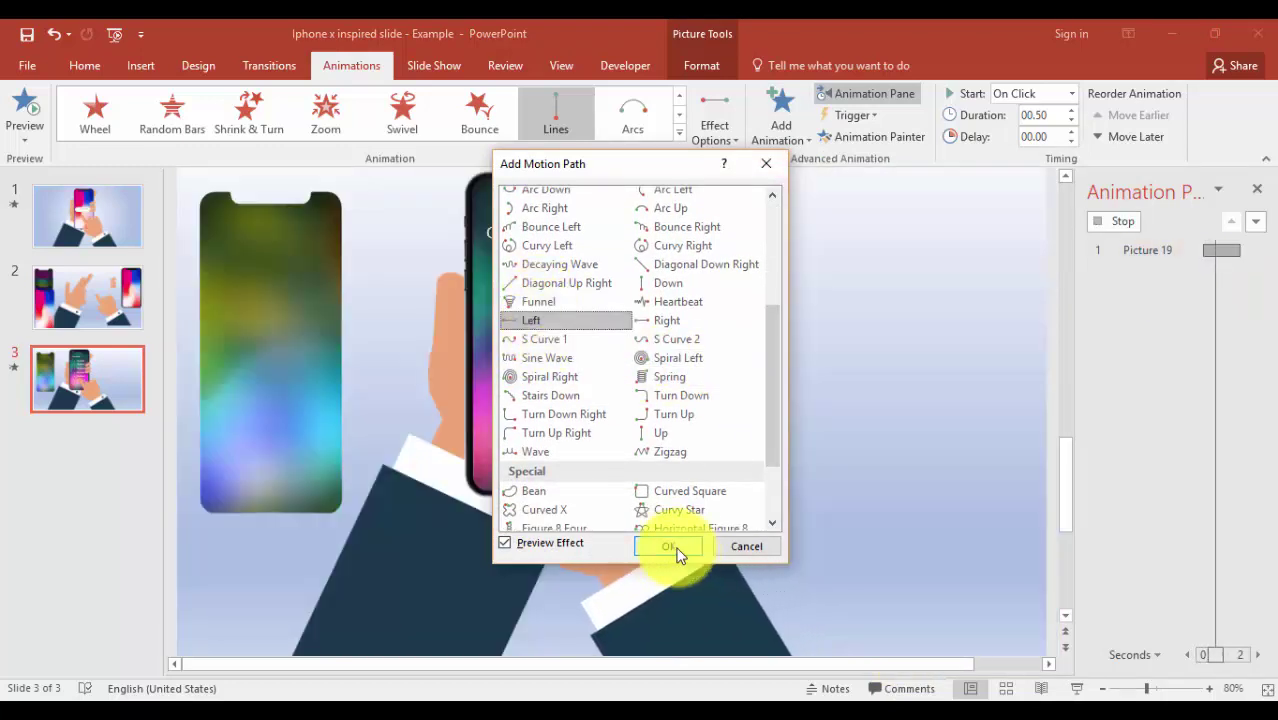
left_click(666, 548)
- Shorten the hand's new motion path so that it ends at the end point of its first path
left_click_drag(1155, 693, 1172, 688)
left_click_drag(1068, 524, 1064, 594)
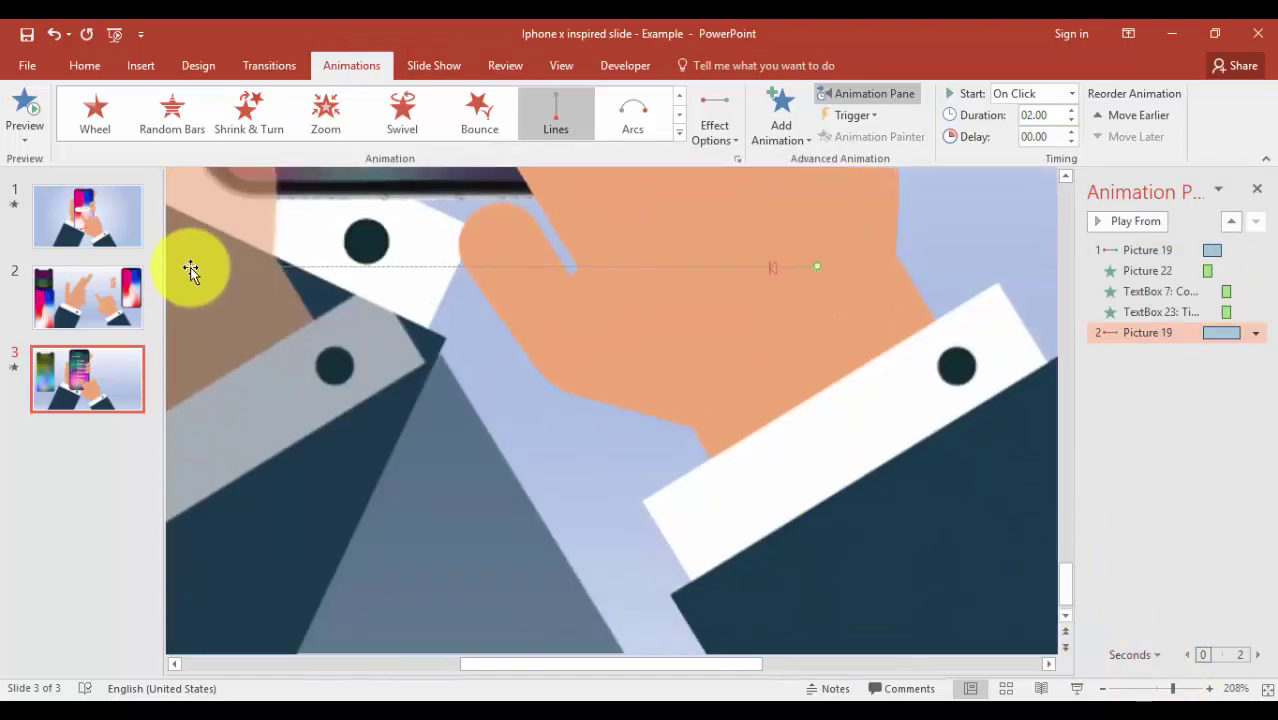
left_click_drag(194, 267, 771, 266)
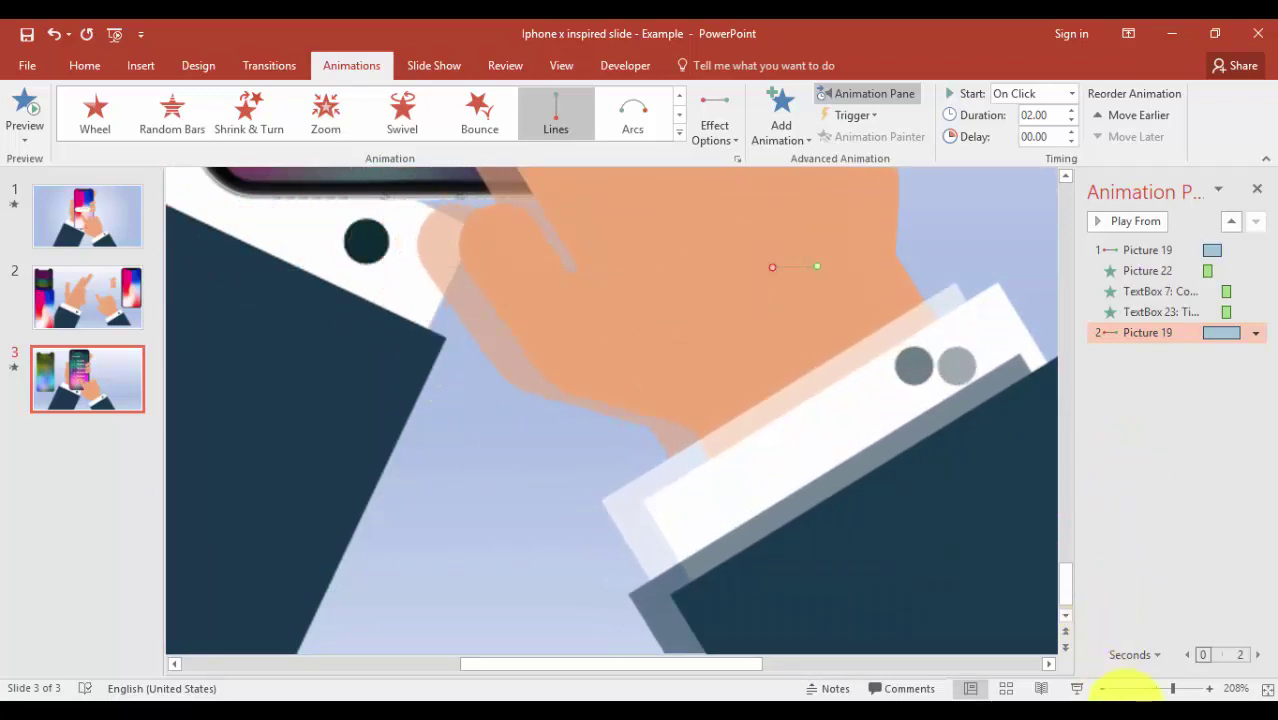
- Set the hand's second motion path to a duration of 0.5 seconds (Very Fast) and enable auto-reverse
left_click(1134, 689)
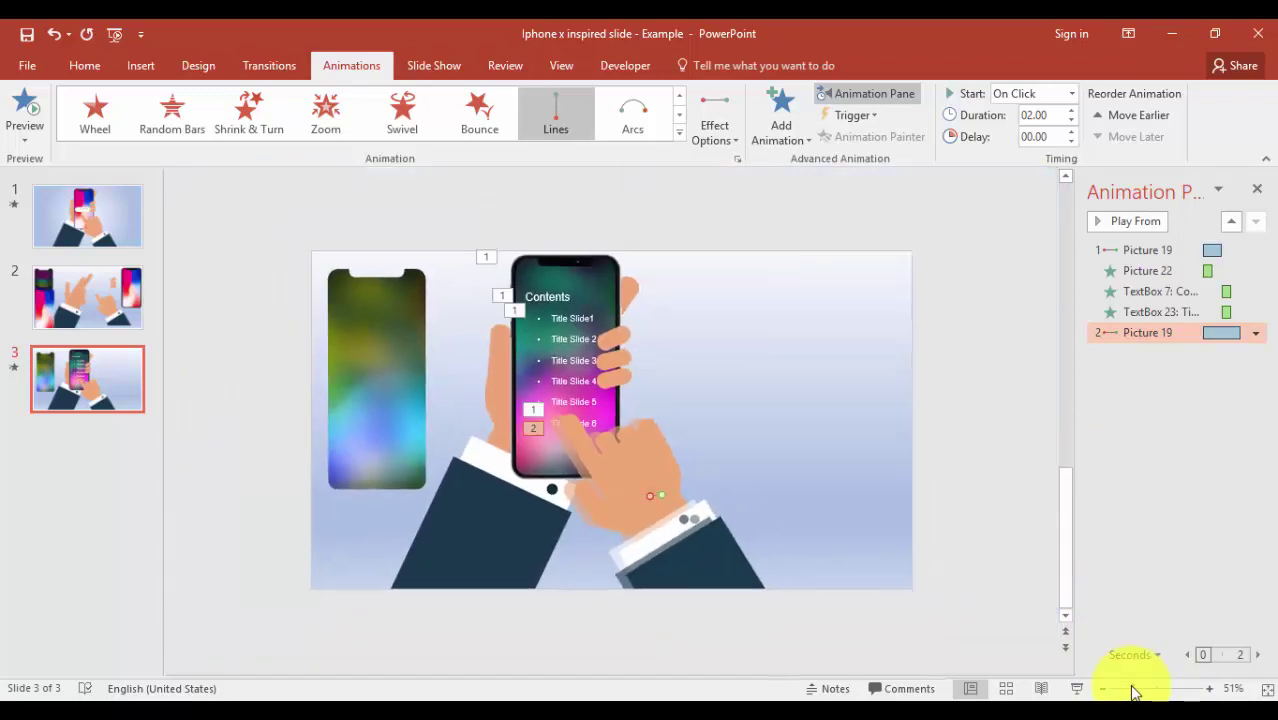
left_click_drag(1134, 689, 1150, 689)
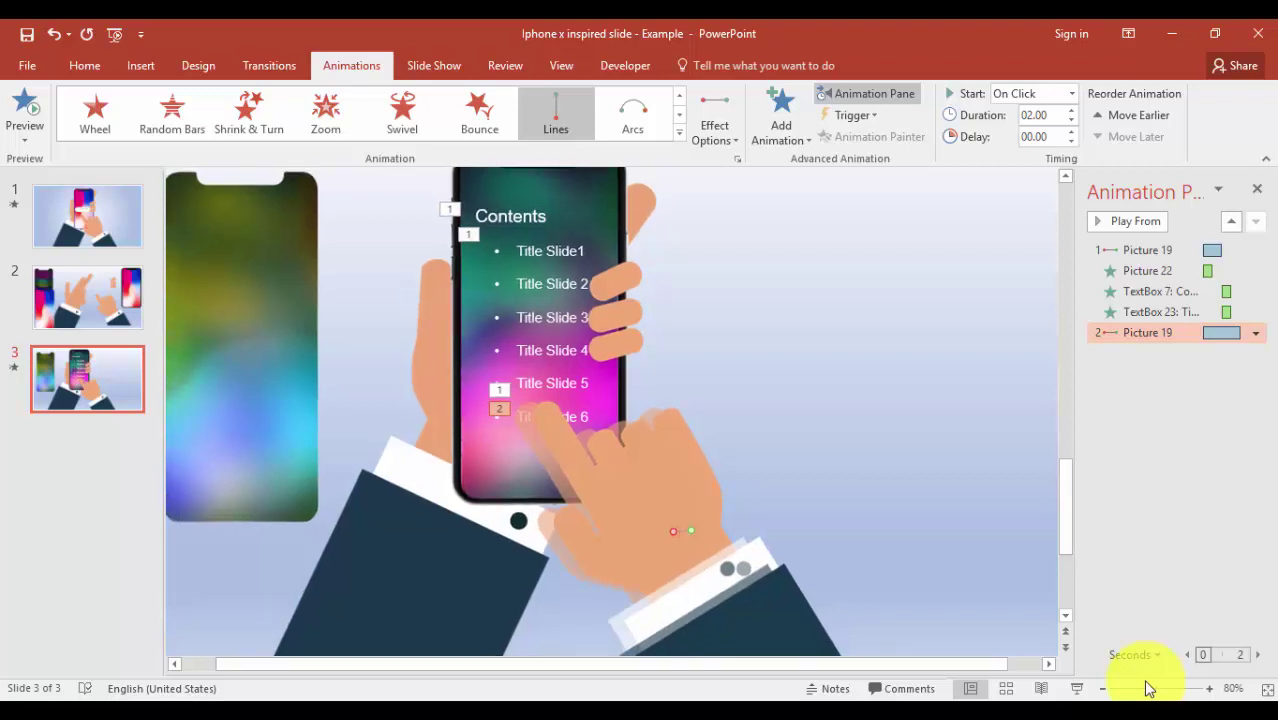
left_click_drag(1067, 490, 1070, 456)
double_click(1135, 332)
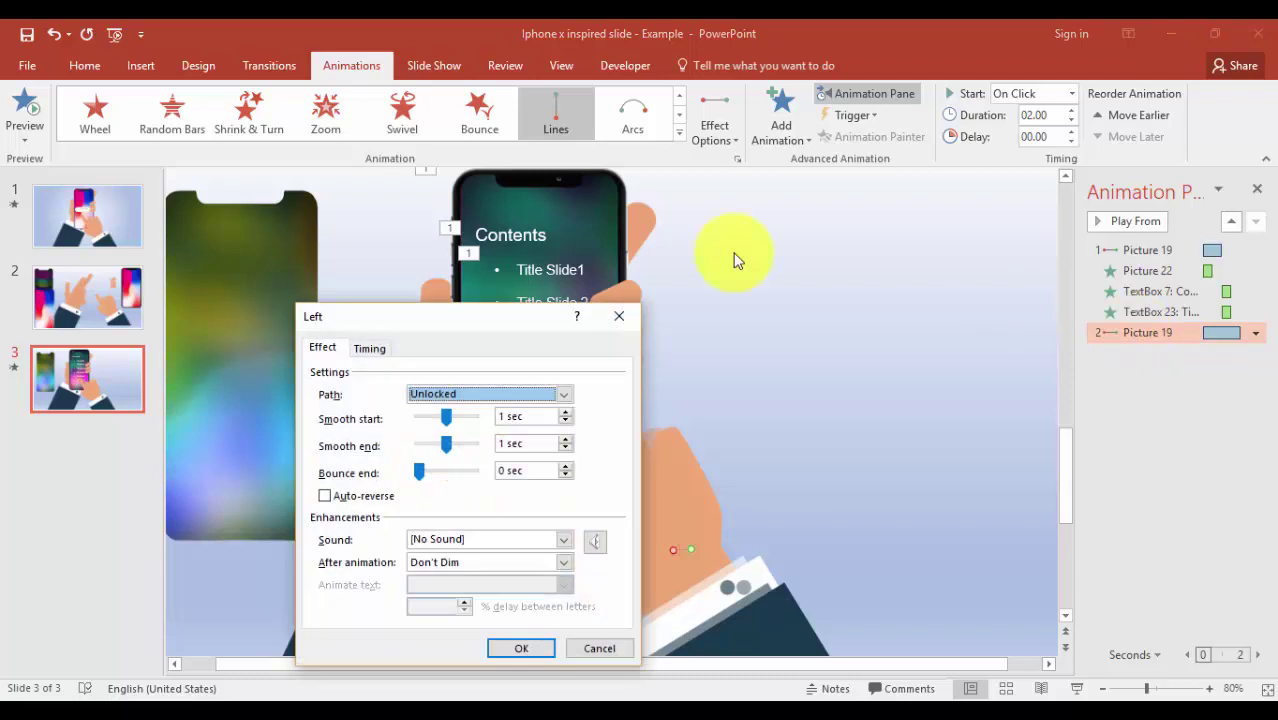
left_click(372, 347)
left_click(491, 419)
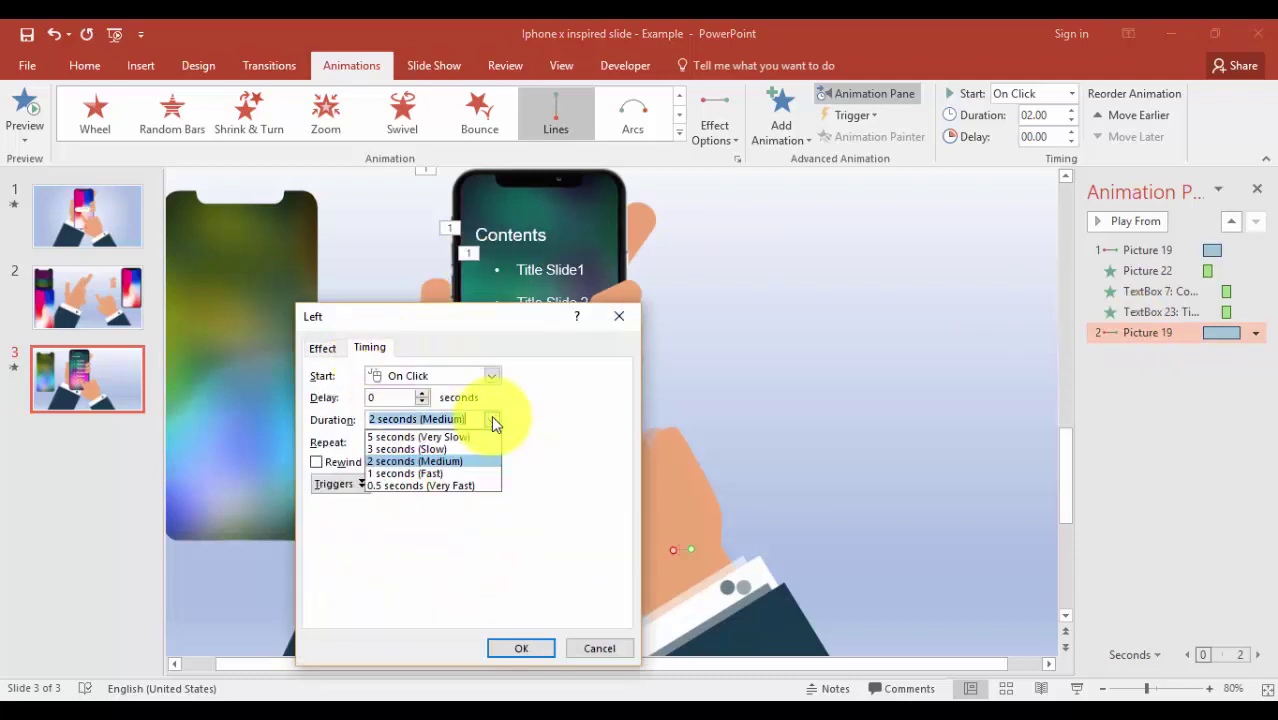
left_click(457, 481)
left_click(322, 348)
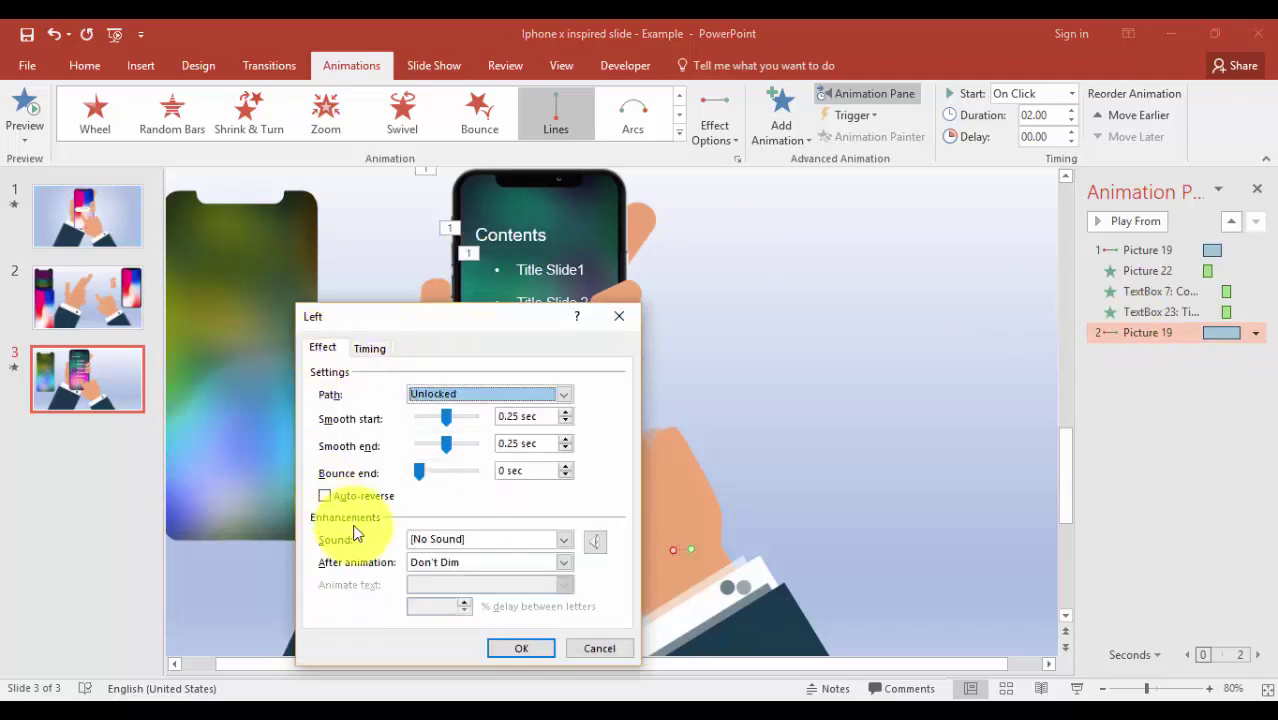
left_click(358, 495)
left_click(524, 648)
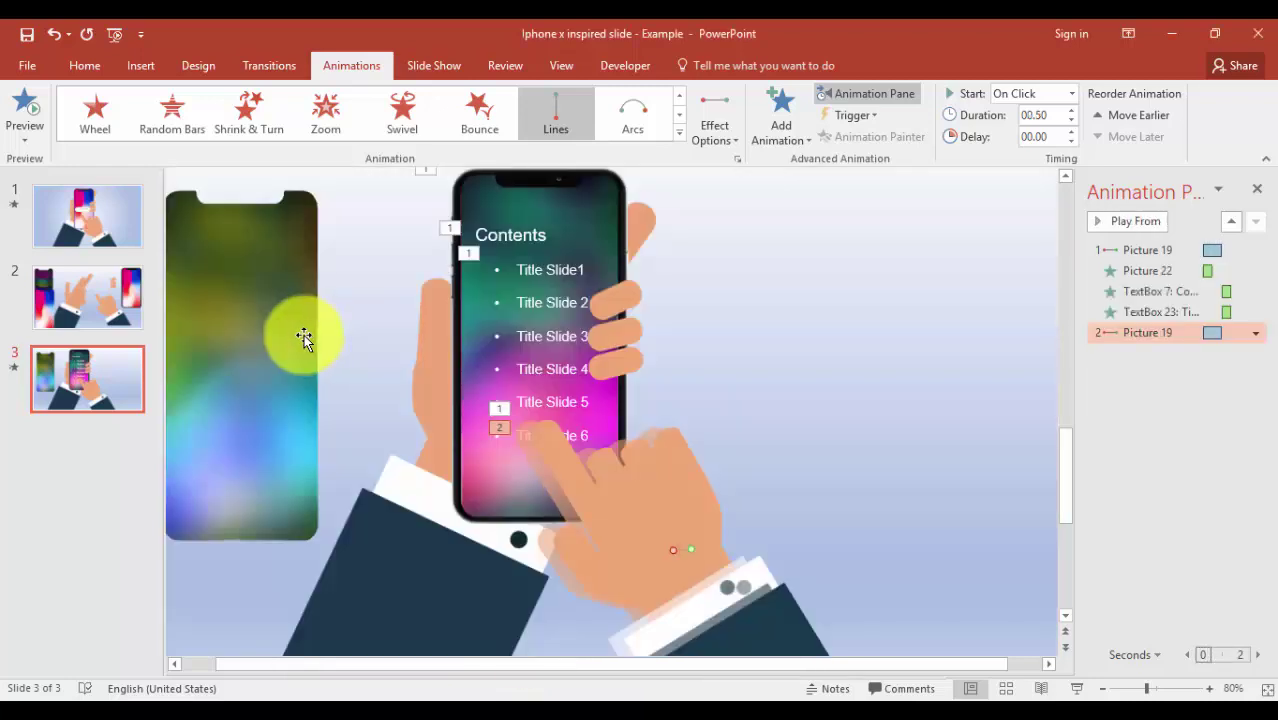
- Move the green, yellow and blue wallpaper onto the phone screen and widen it slightly to fit the screen
left_click_drag(238, 332, 528, 291)
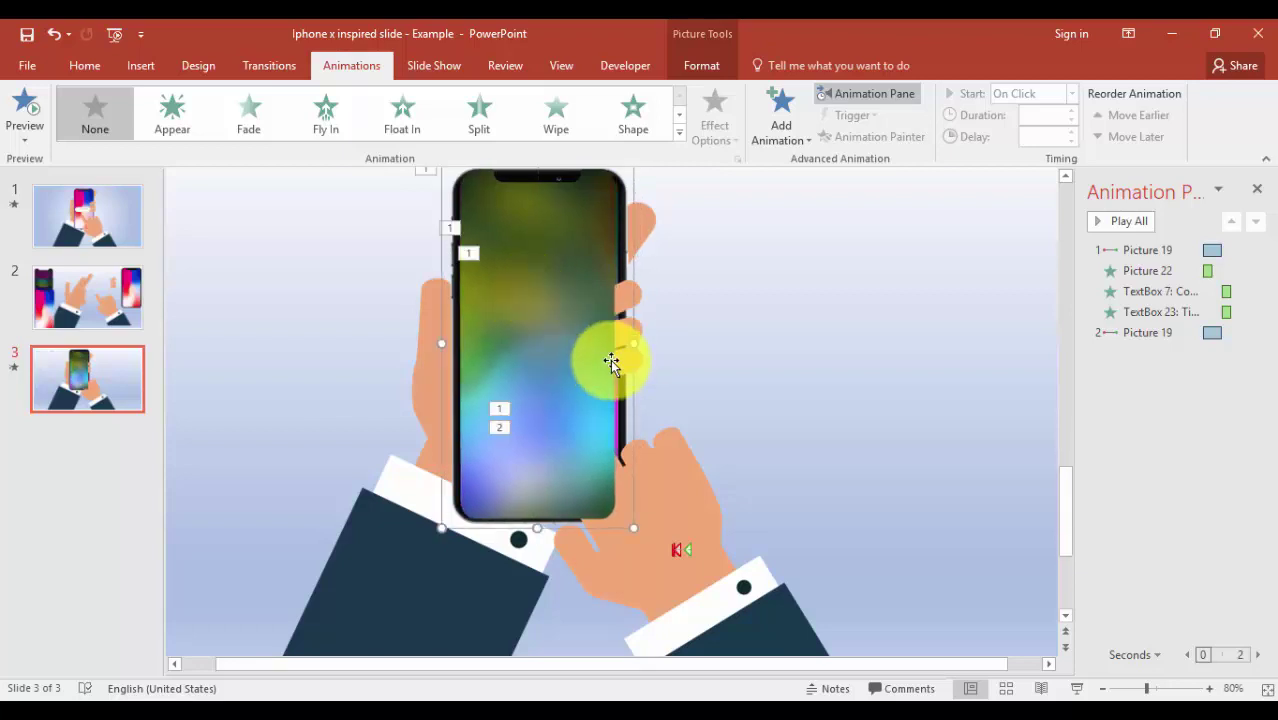
left_click_drag(633, 341, 638, 339)
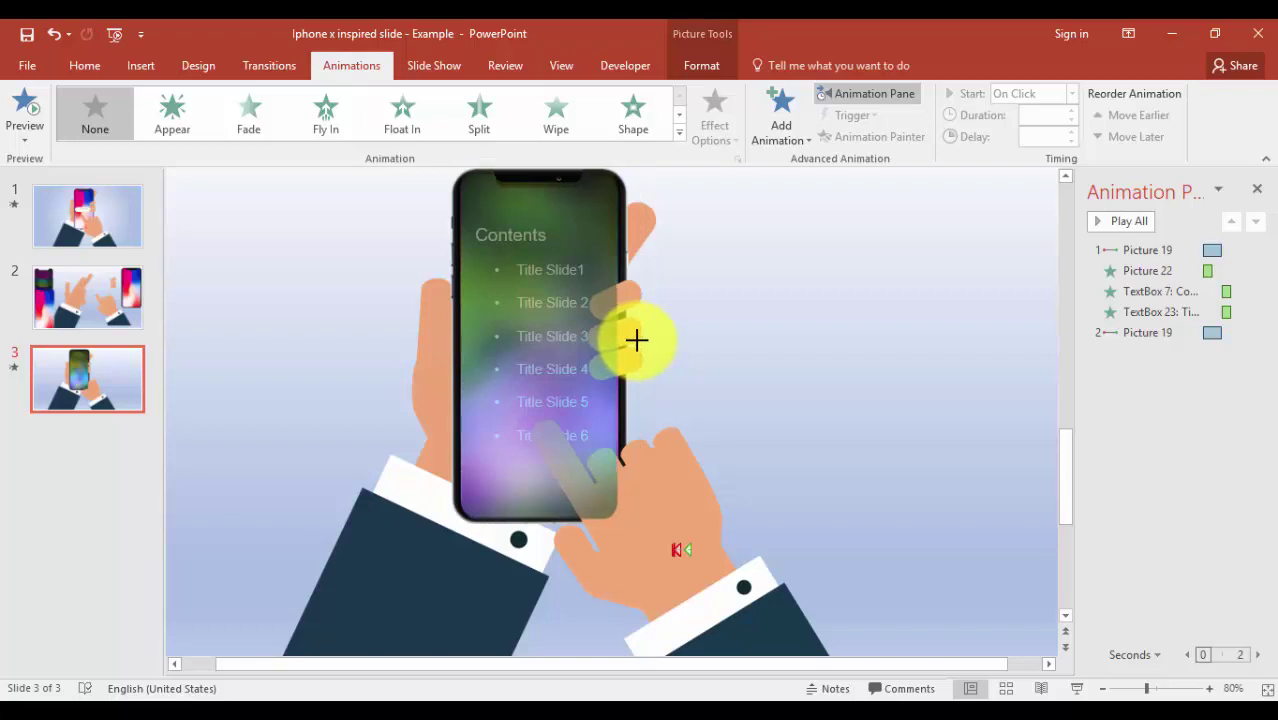
left_click_drag(637, 340, 639, 340)
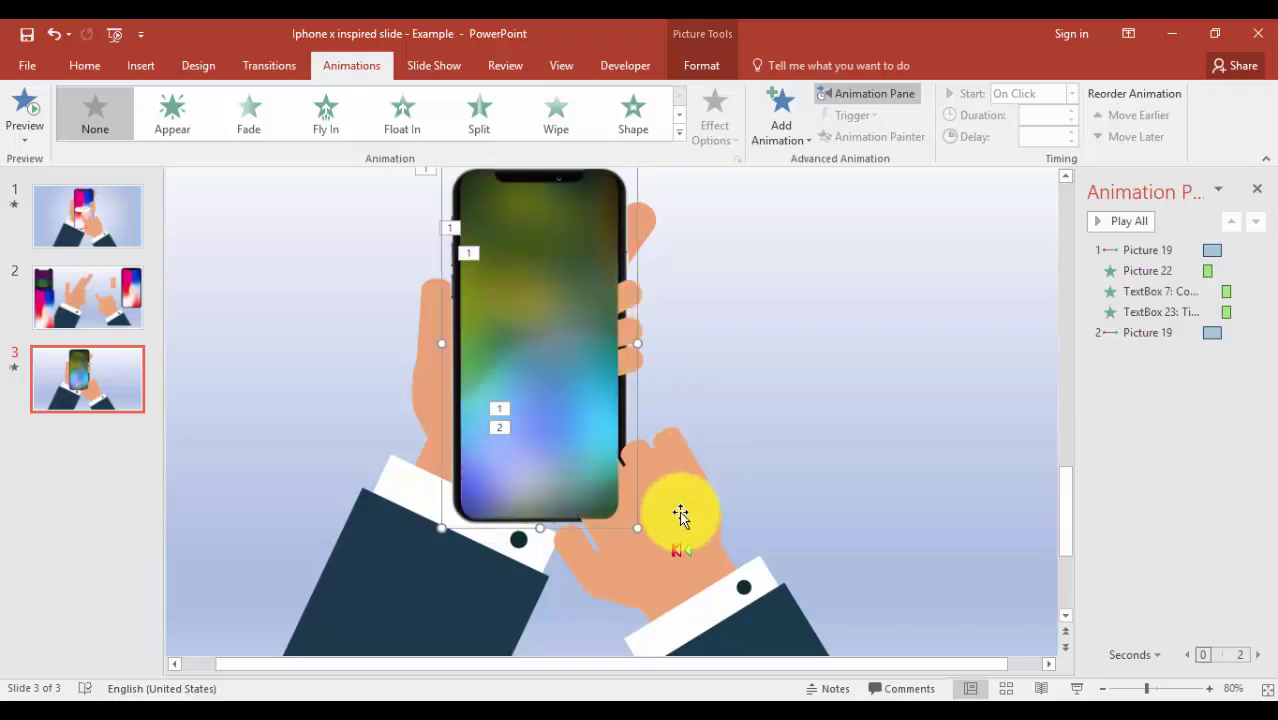
- Bring the pointing hand to the front so it lies over the phone and its new wallpaper
left_click(679, 513)
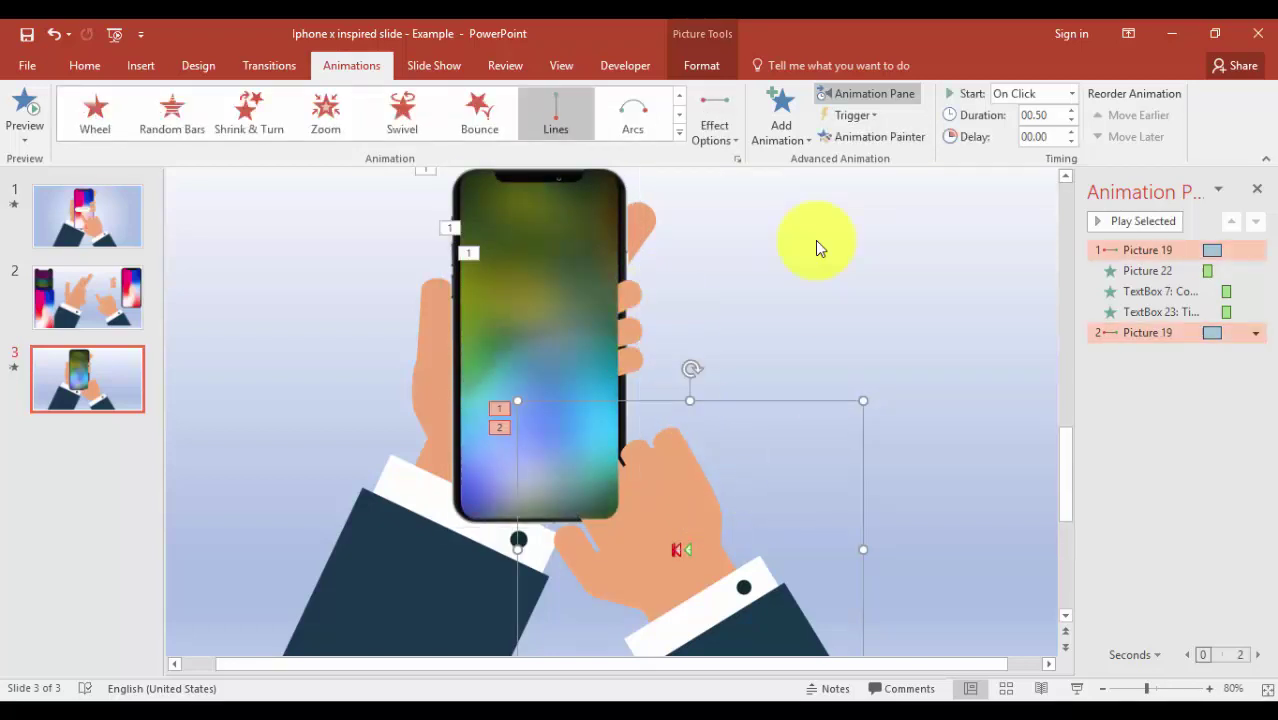
left_click(701, 65)
left_click(953, 101)
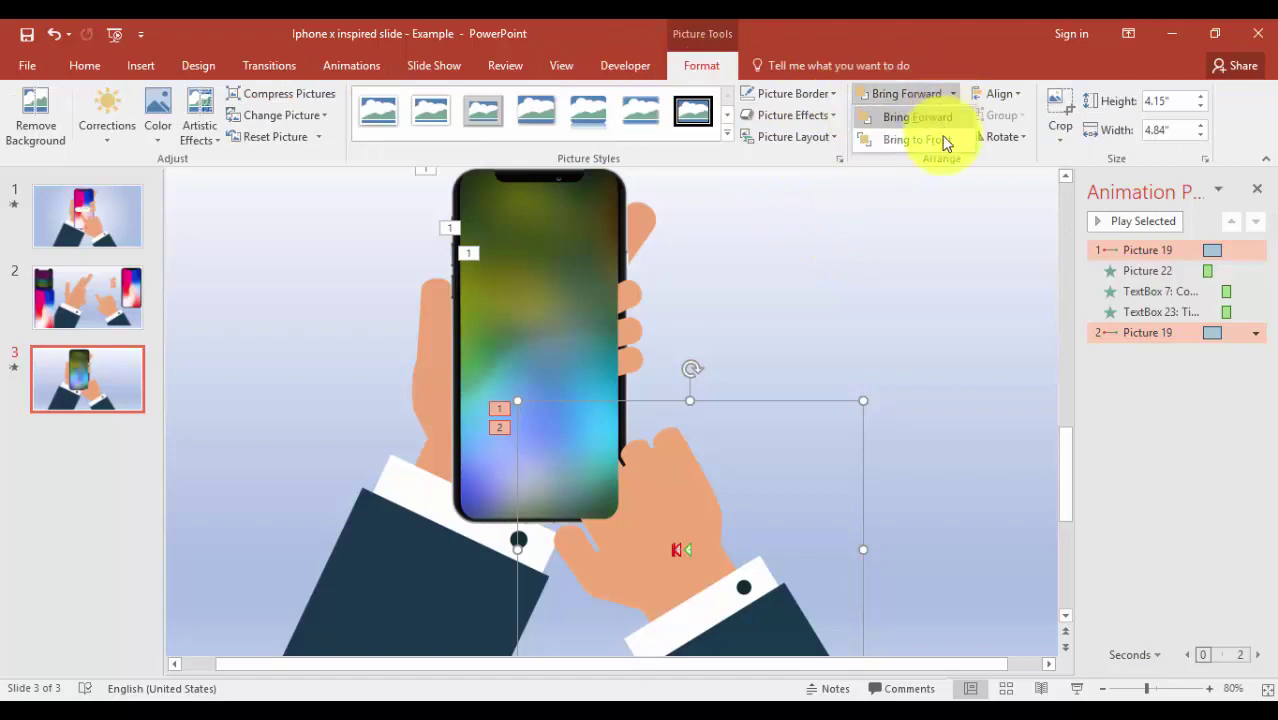
left_click(944, 140)
- Bring the three fingers gripping the phone's edge to the front, above the wallpaper
left_click(628, 294)
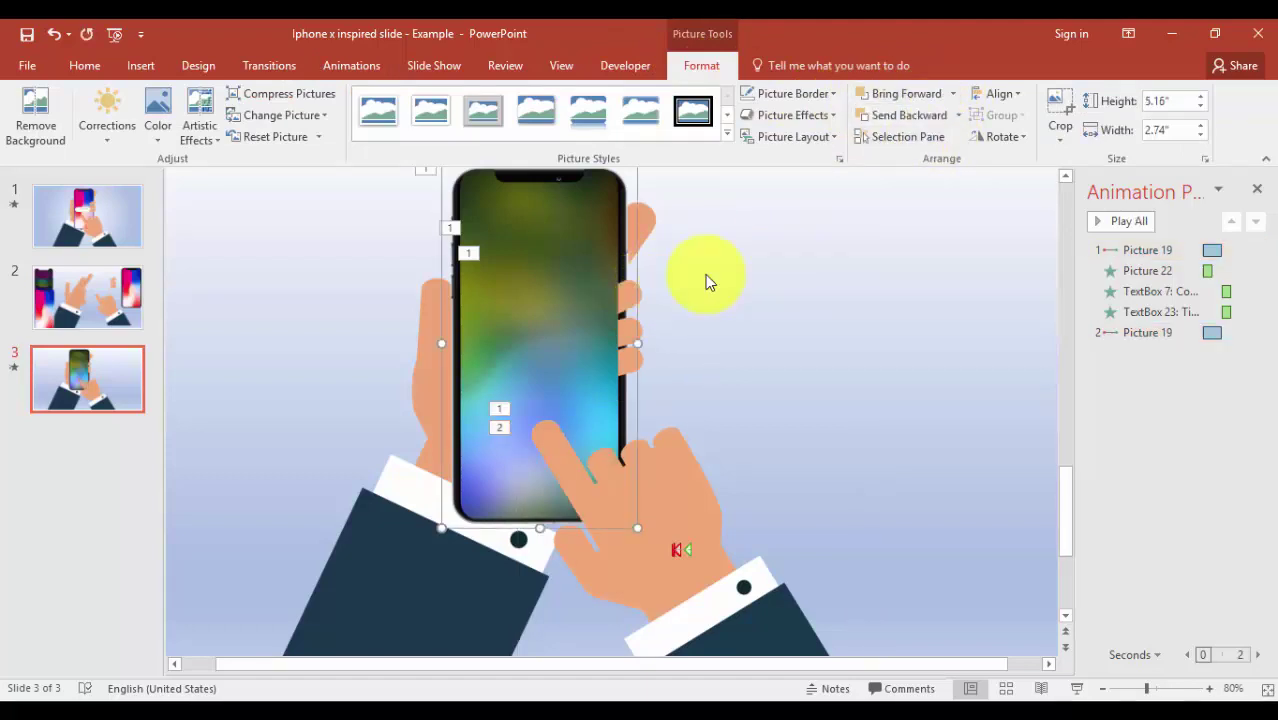
left_click(642, 329)
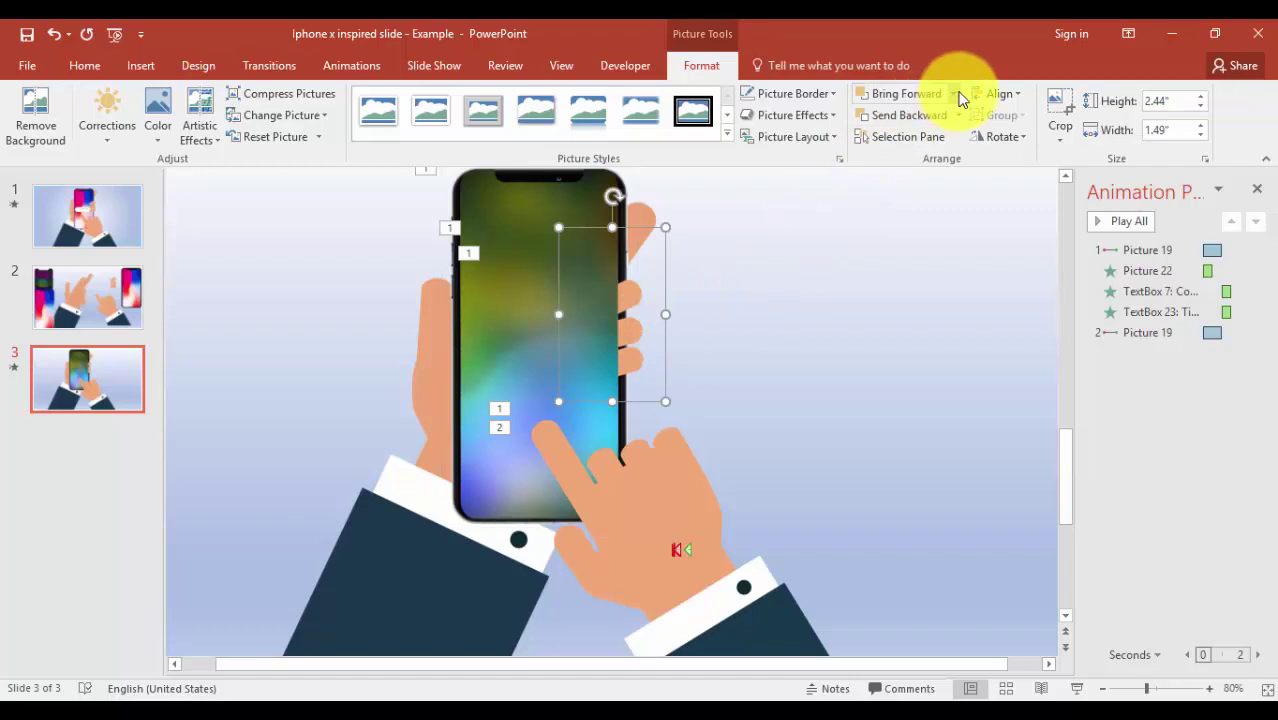
left_click(953, 93)
left_click(942, 139)
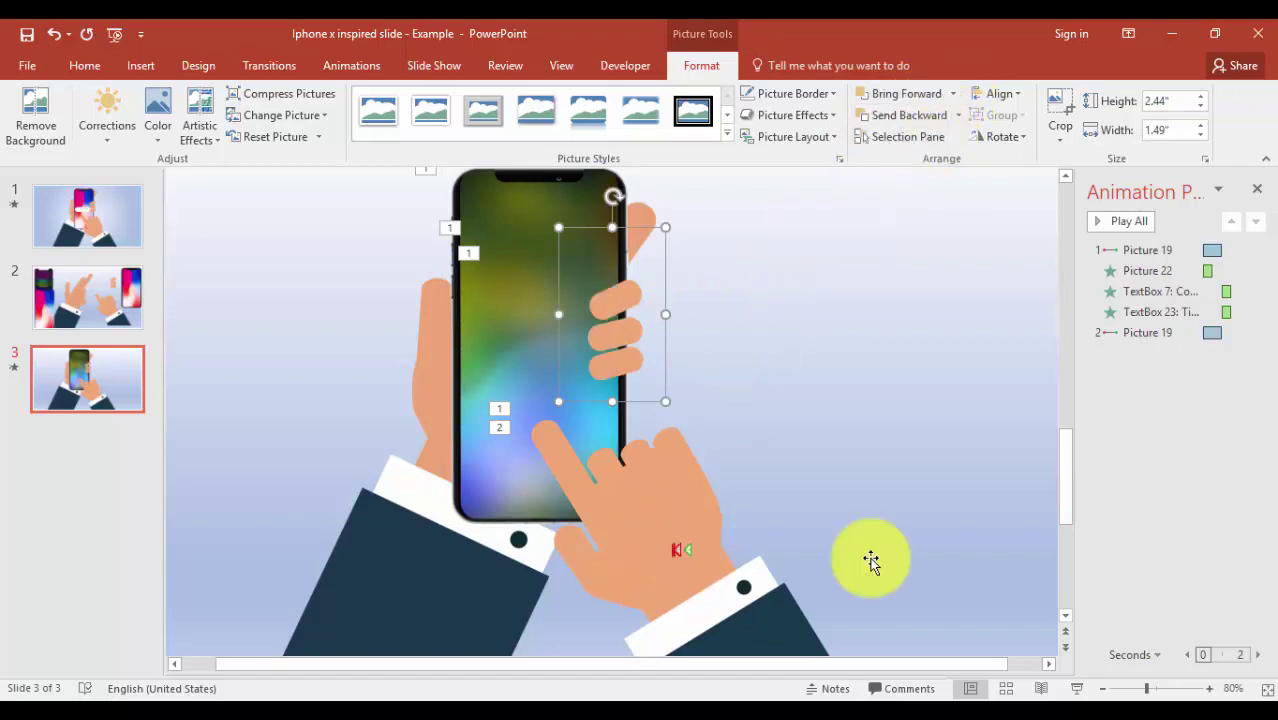
- Add a Fade entrance animation to the green, yellow and blue wallpaper on the phone
left_click(519, 214)
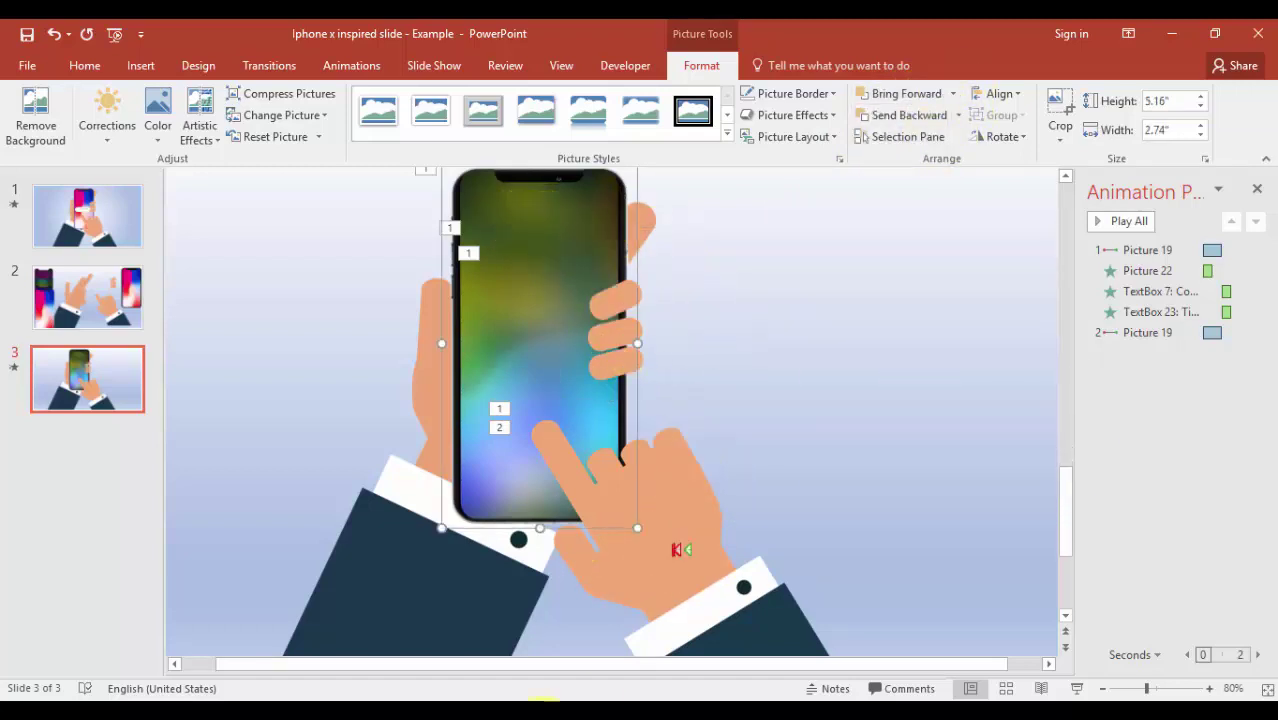
left_click(348, 66)
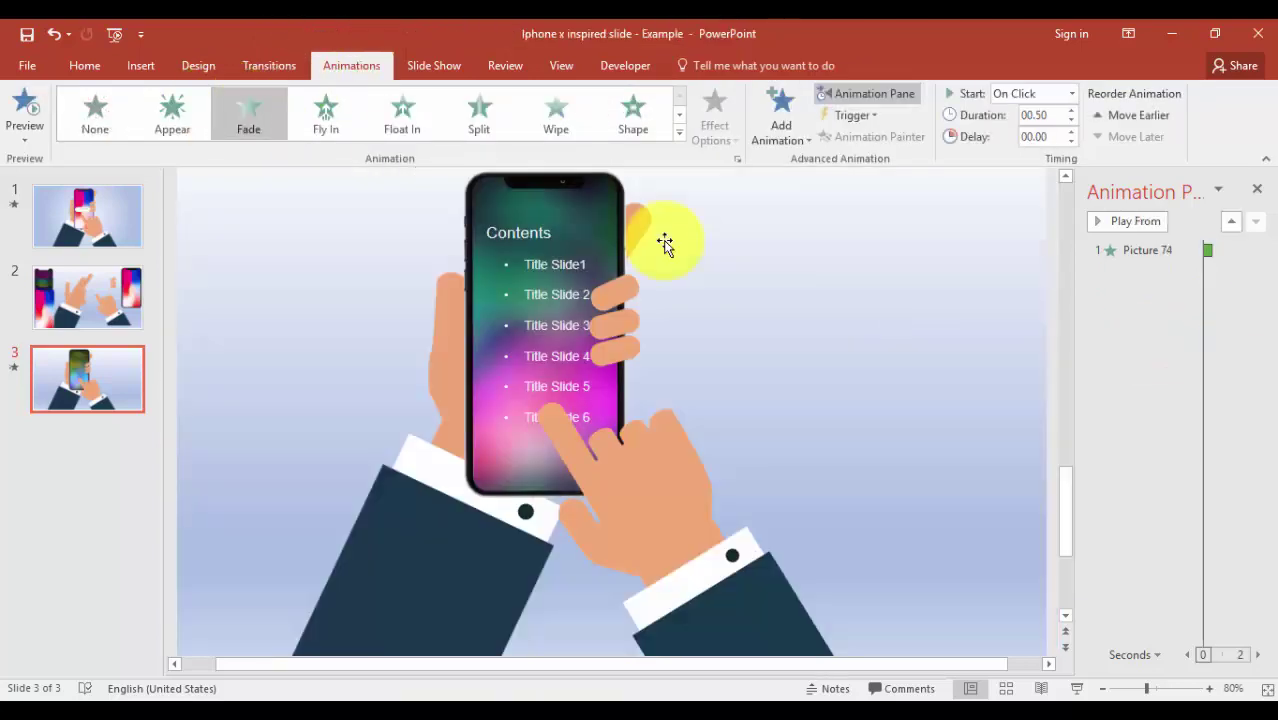
left_click(1127, 221)
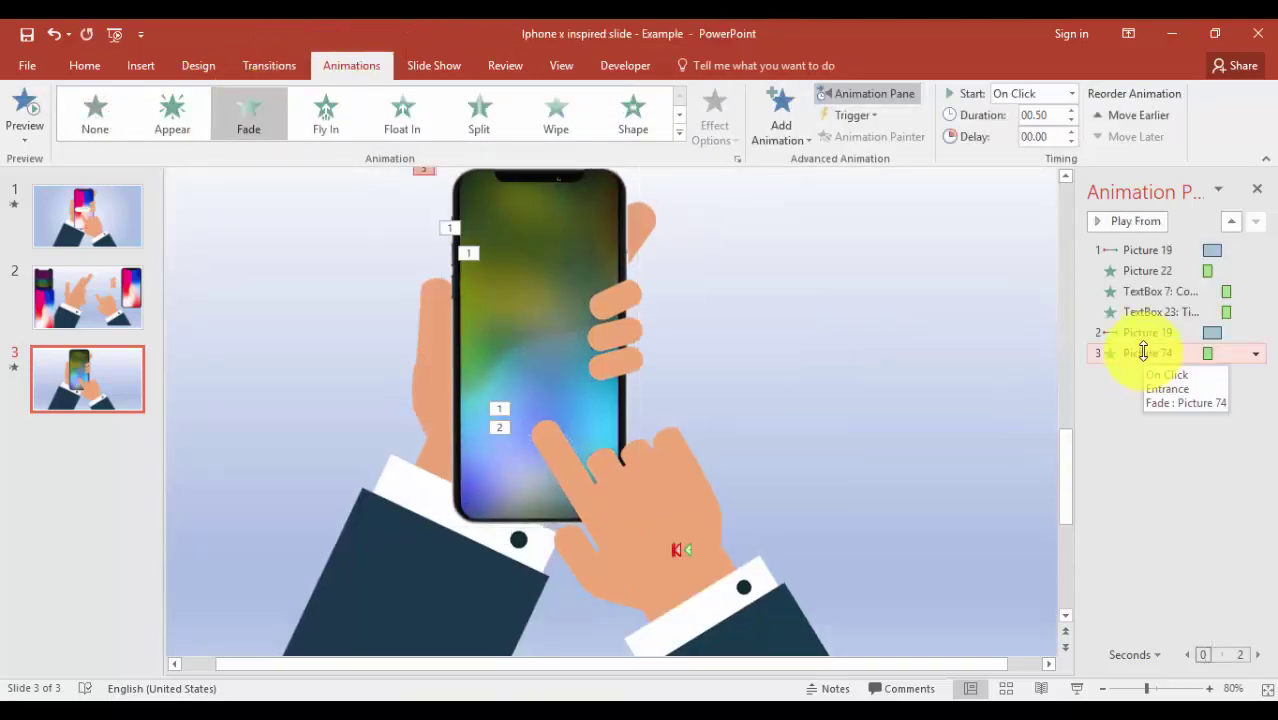
- Set the wallpaper's Fade animation to start With Previous and play the slide show to check the swipe
left_click(1071, 93)
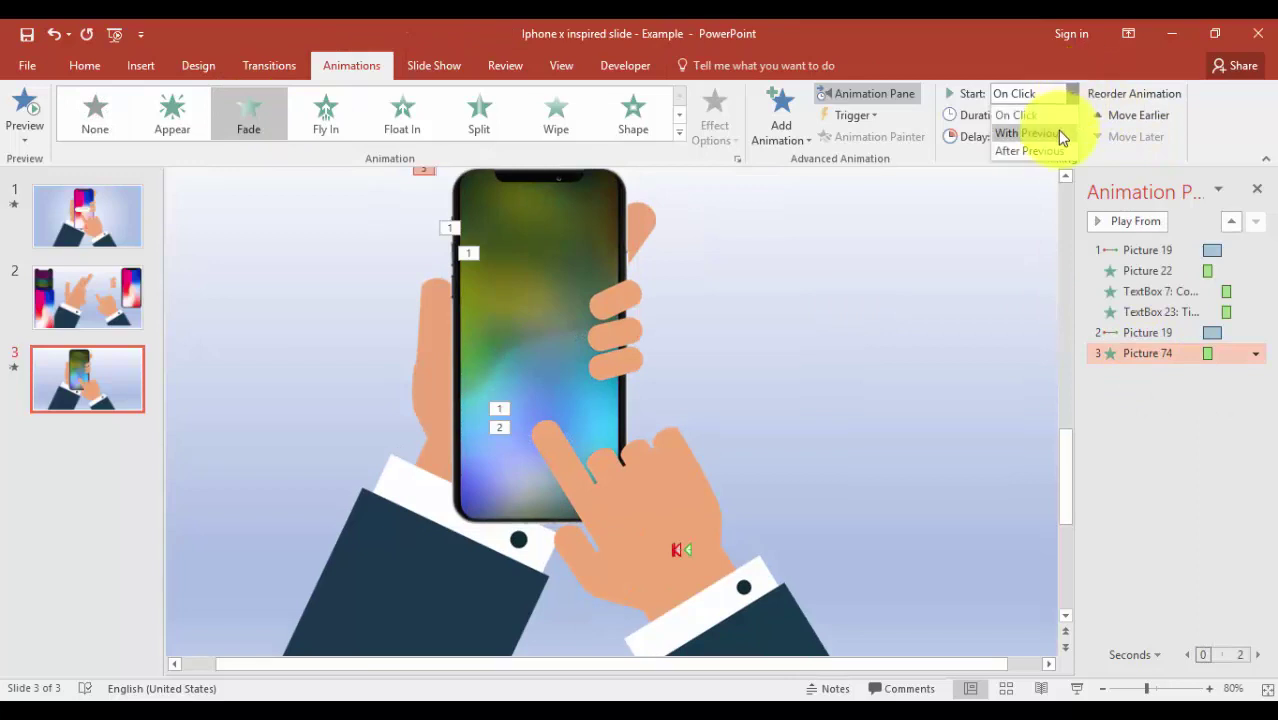
left_click(1057, 131)
left_click(1077, 688)
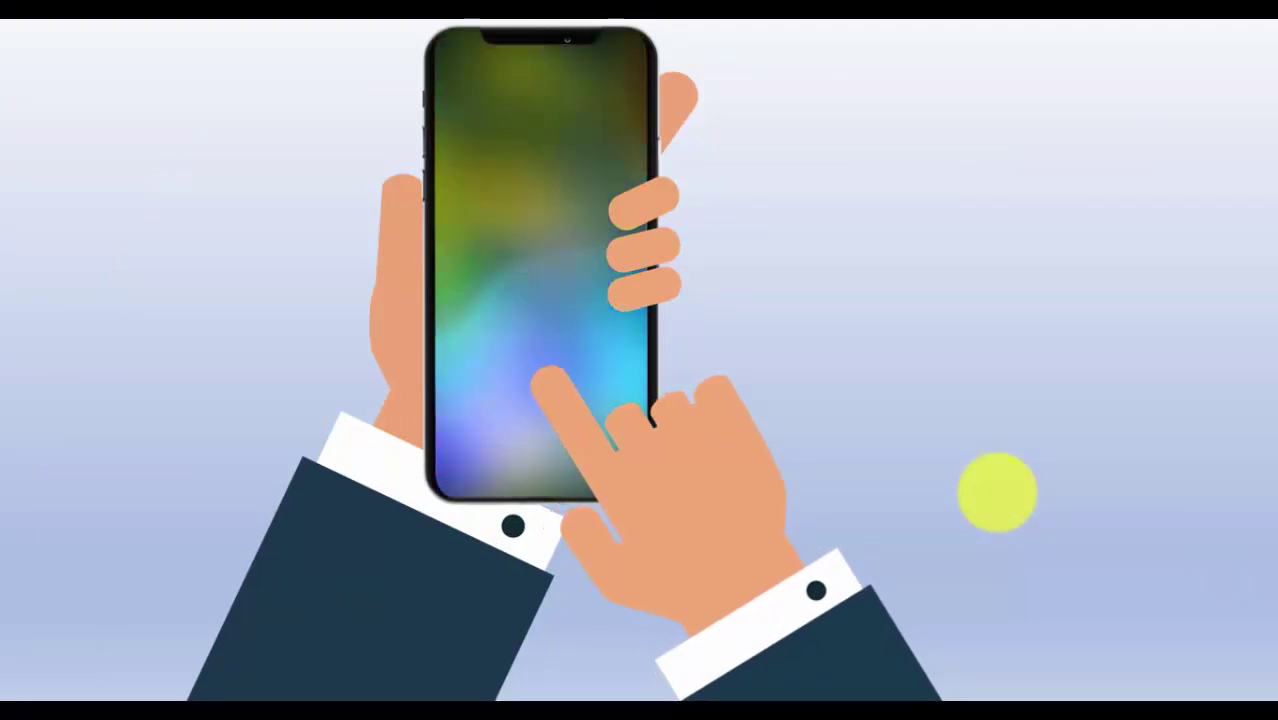
key("Escape")
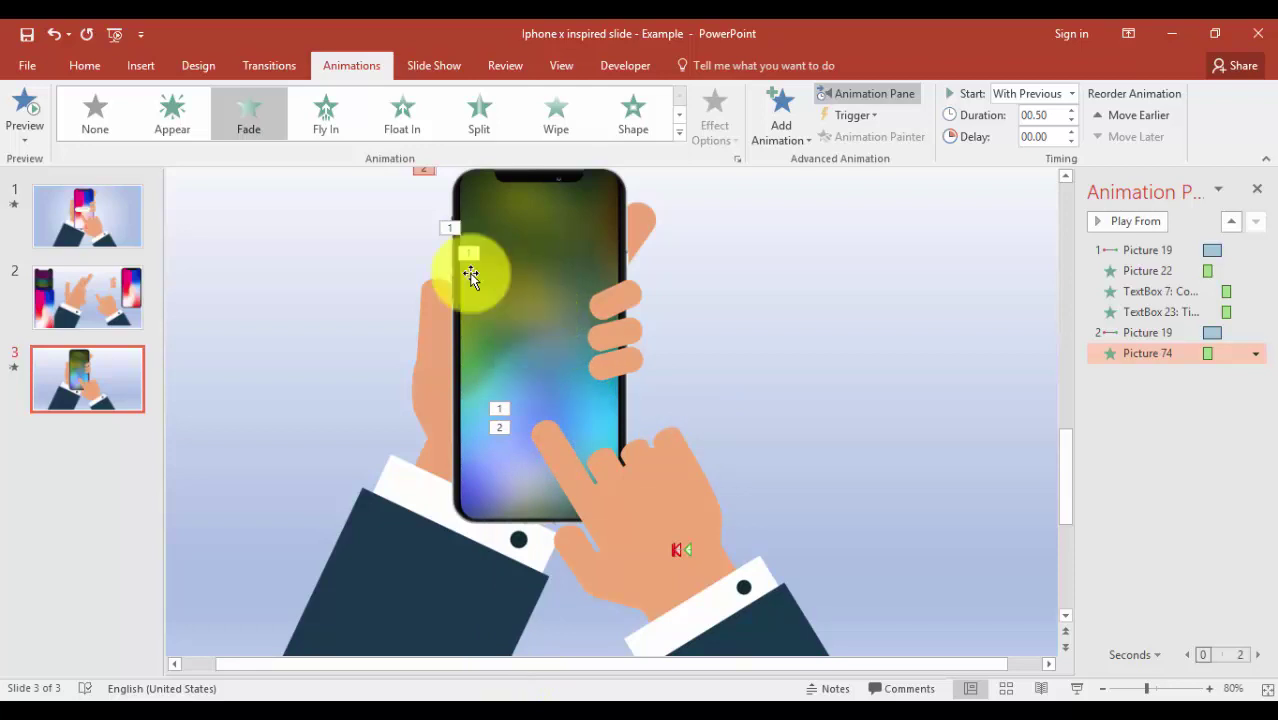
- Draw a rounded square beside the phone and set its height and width to 1.2" each
left_click(142, 66)
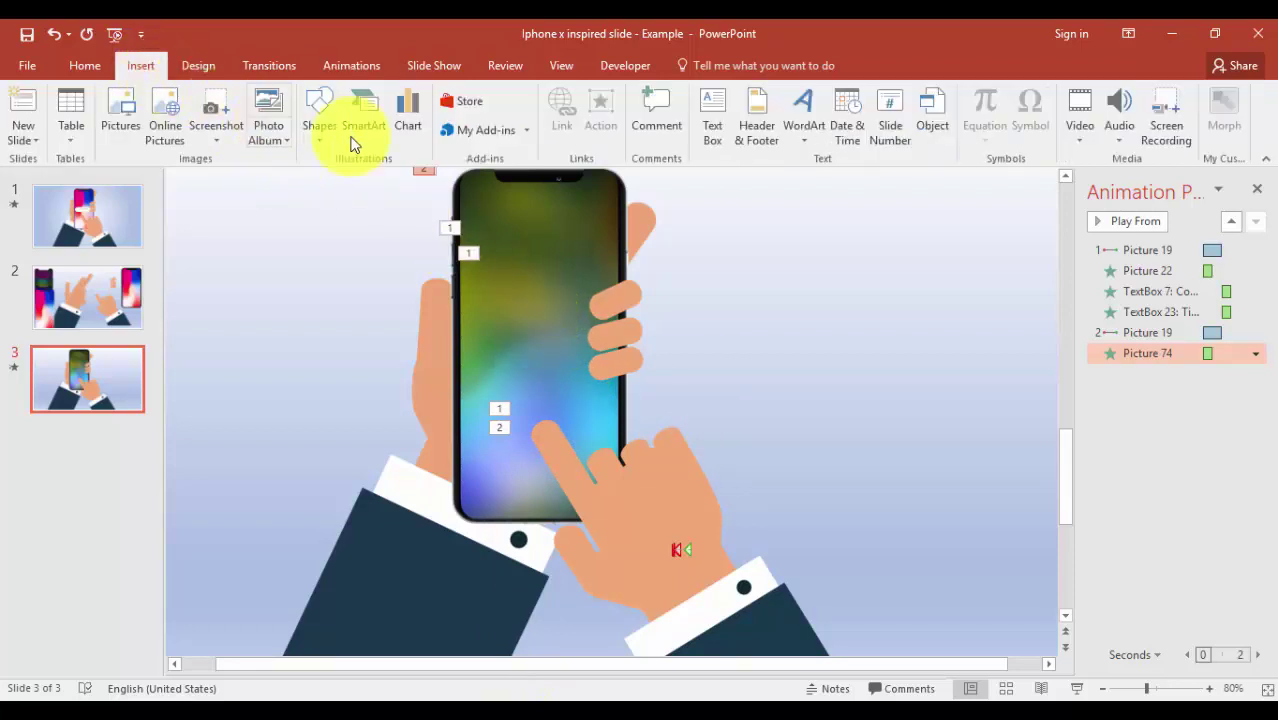
left_click(320, 130)
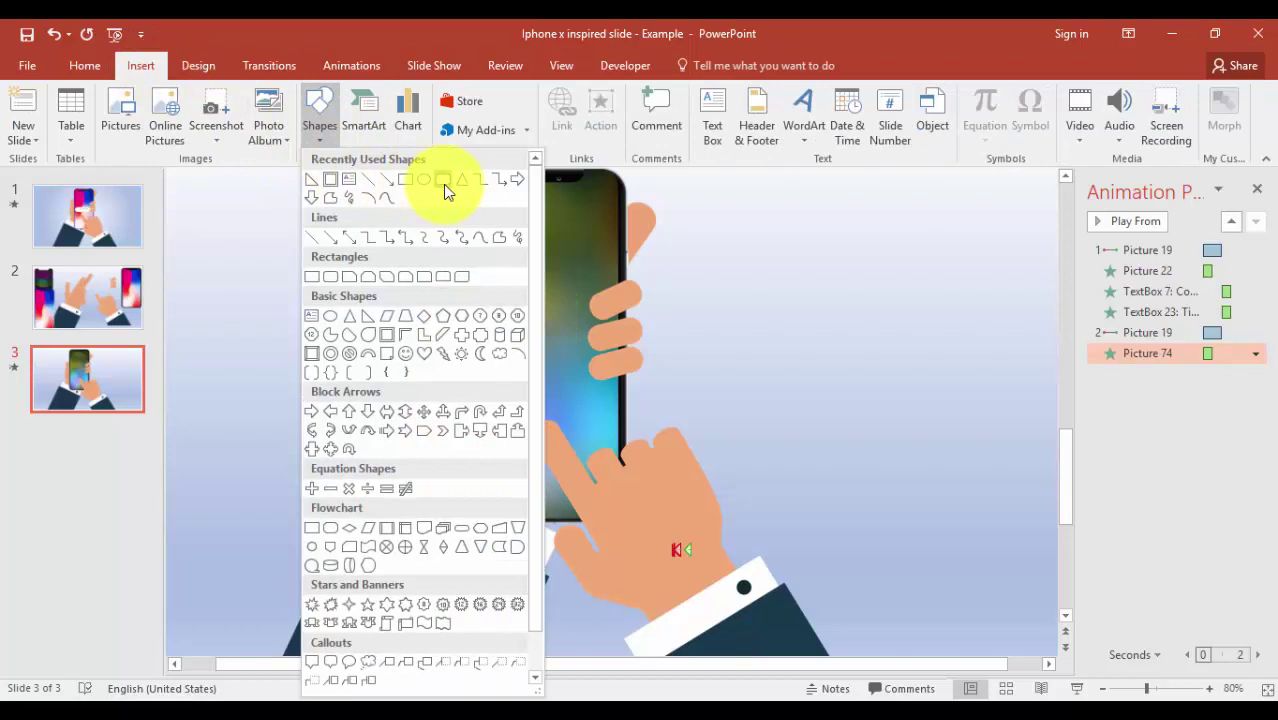
left_click(443, 180)
mouse_move(221, 229)
left_mouse_down()
mouse_move(294, 320)
mouse_move(314, 318)
left_mouse_up()
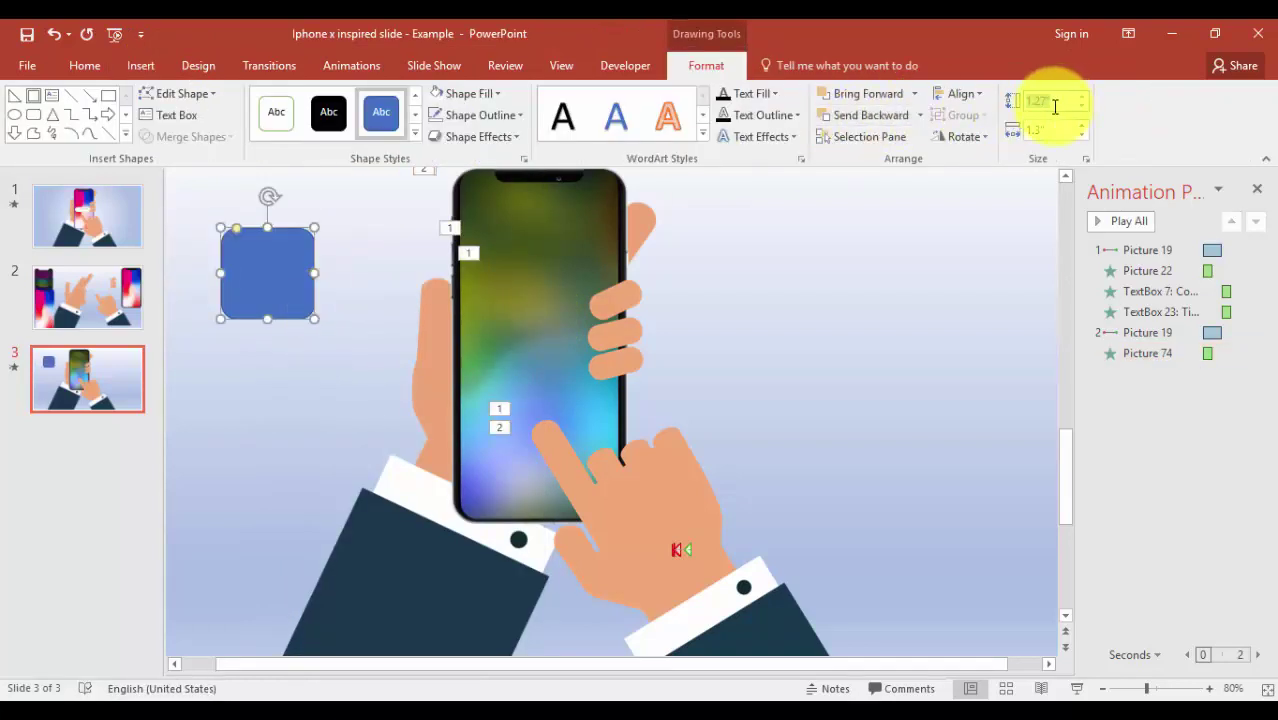
type("1.2")
key("Return")
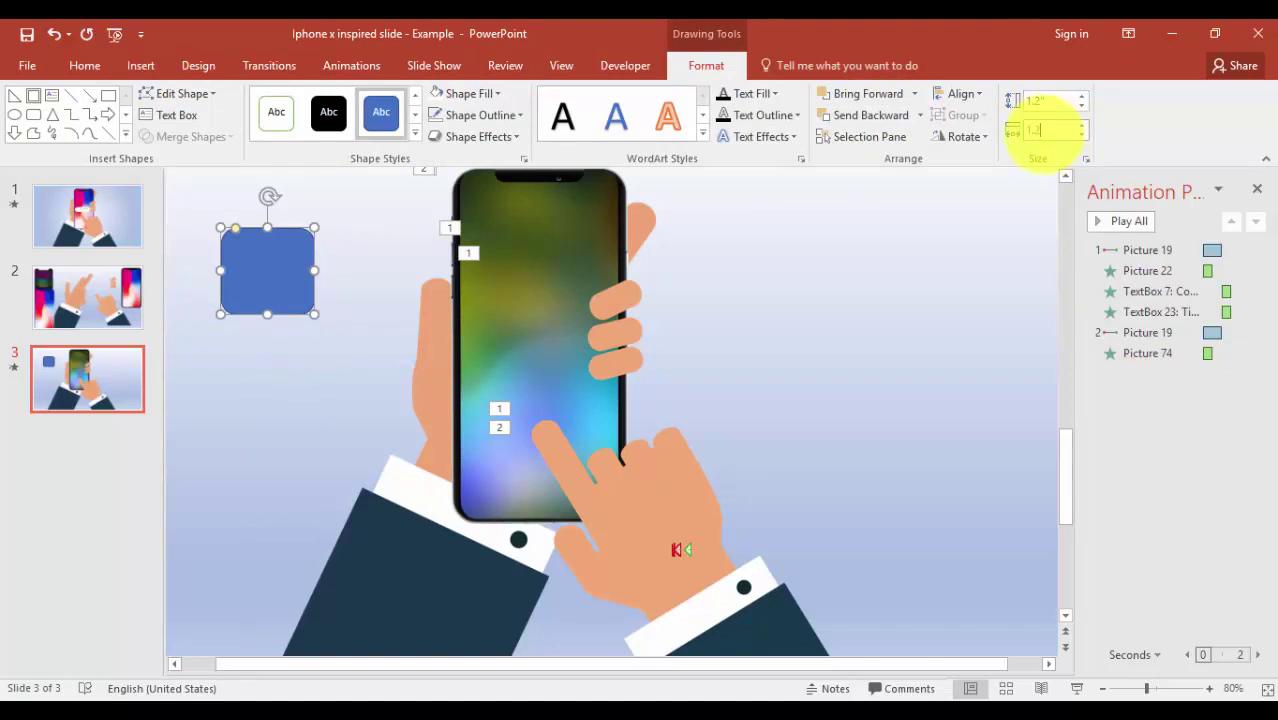
key("Return")
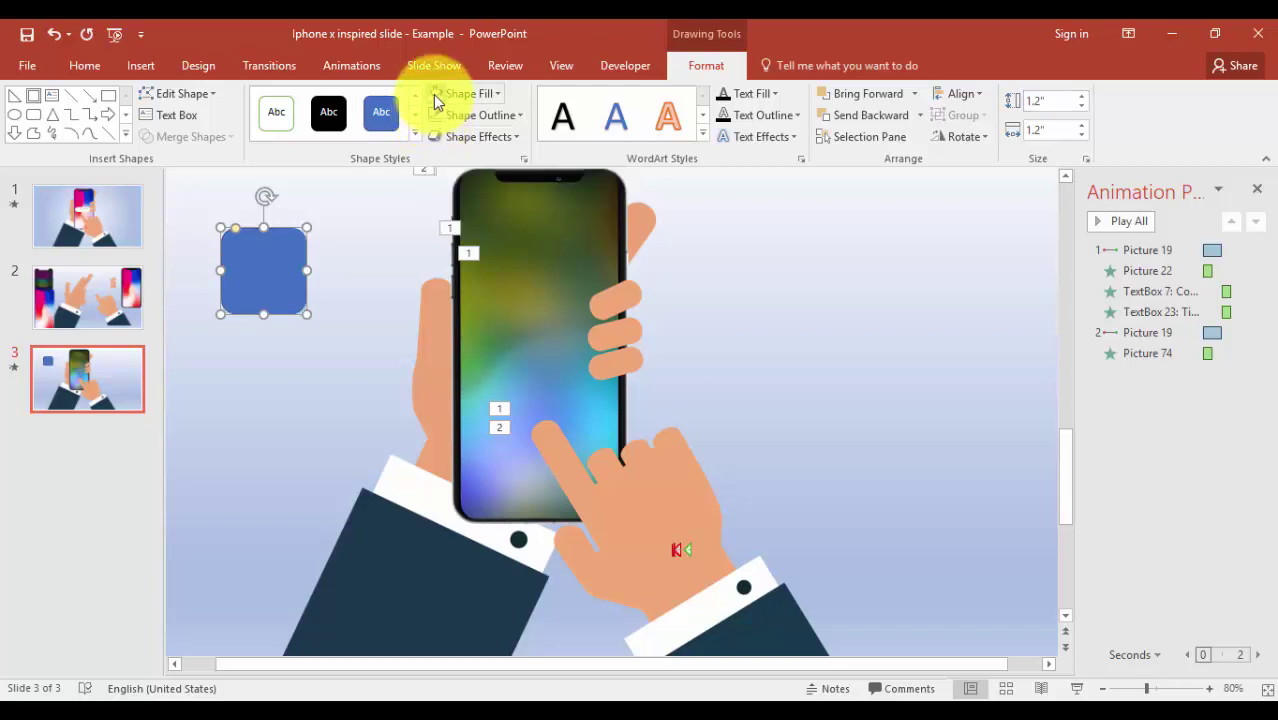
- Fill the rounded square with white and stack two copies of it directly below
left_click(433, 94)
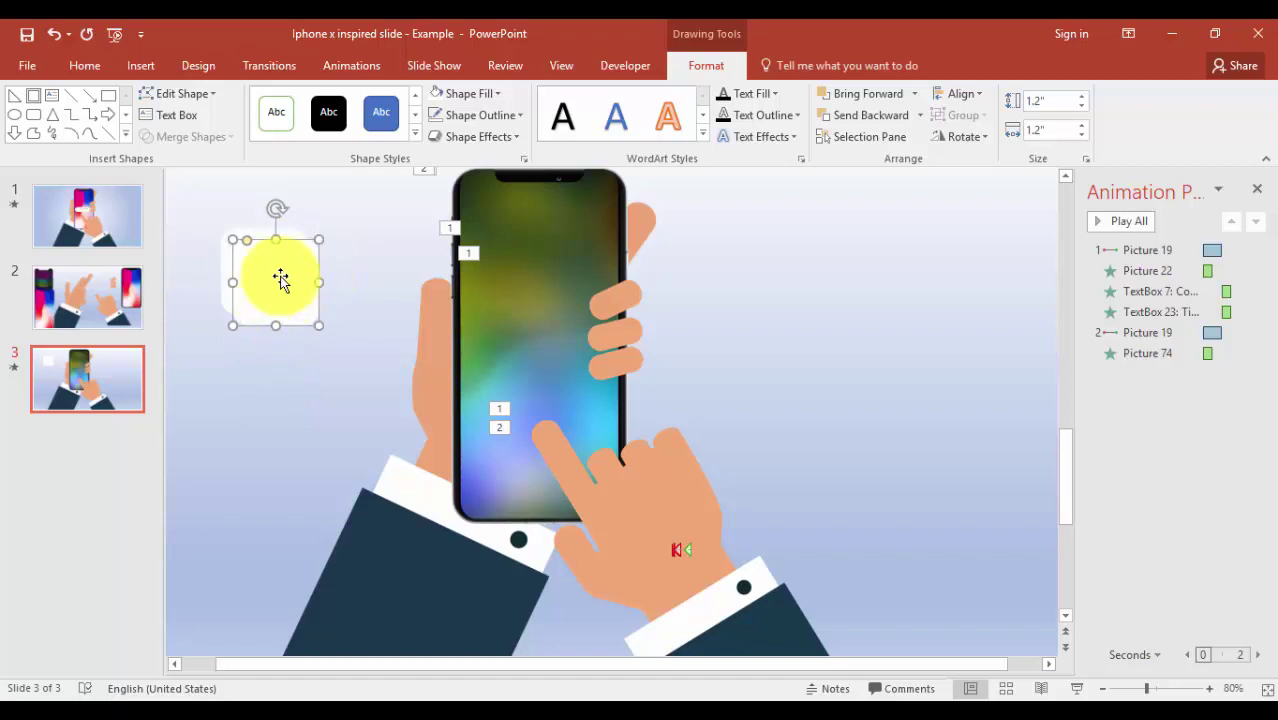
left_click_drag(277, 277, 270, 434)
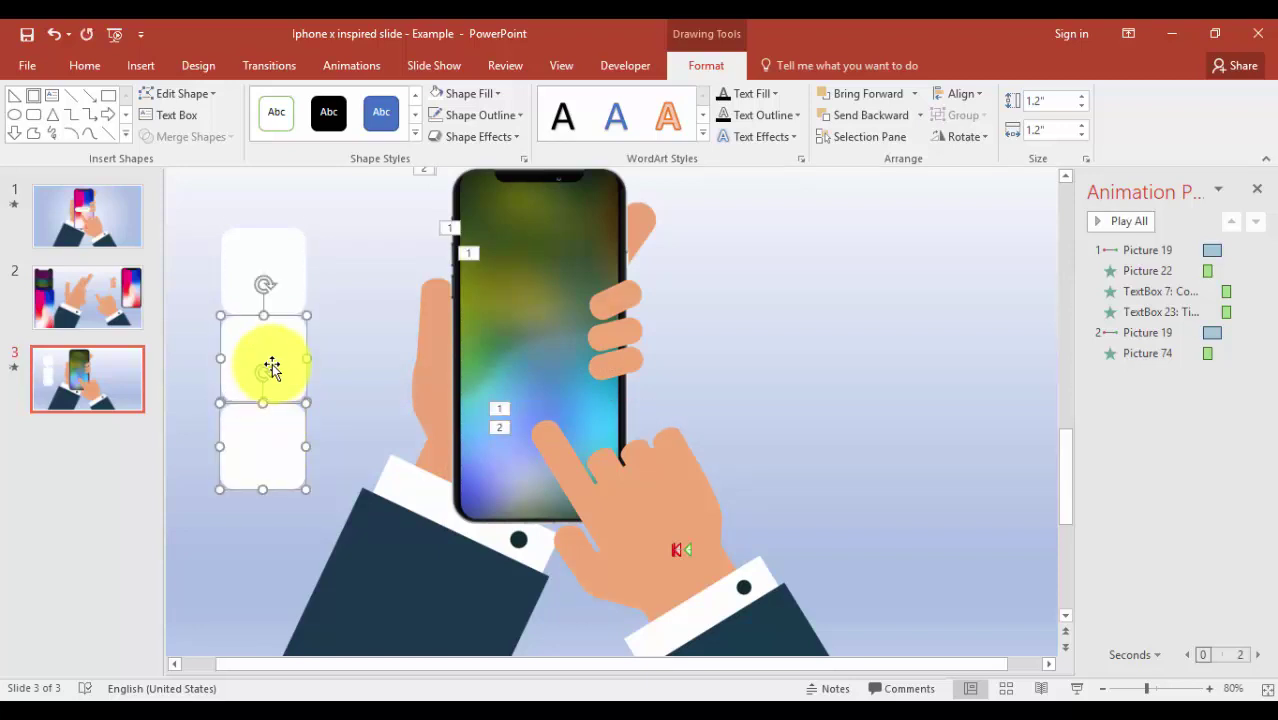
- Left-align the three white rounded squares and shift them together slightly towards the phone
left_click(276, 255, "shift")
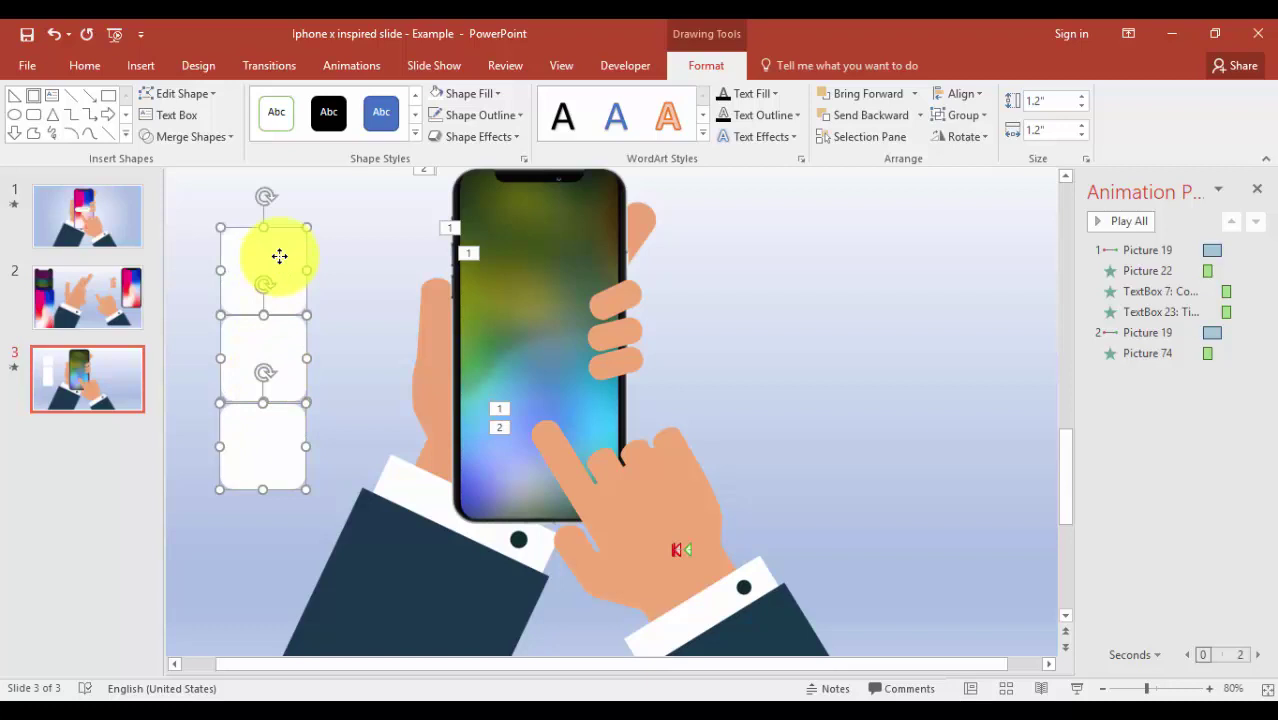
left_click(940, 91)
left_click(995, 120)
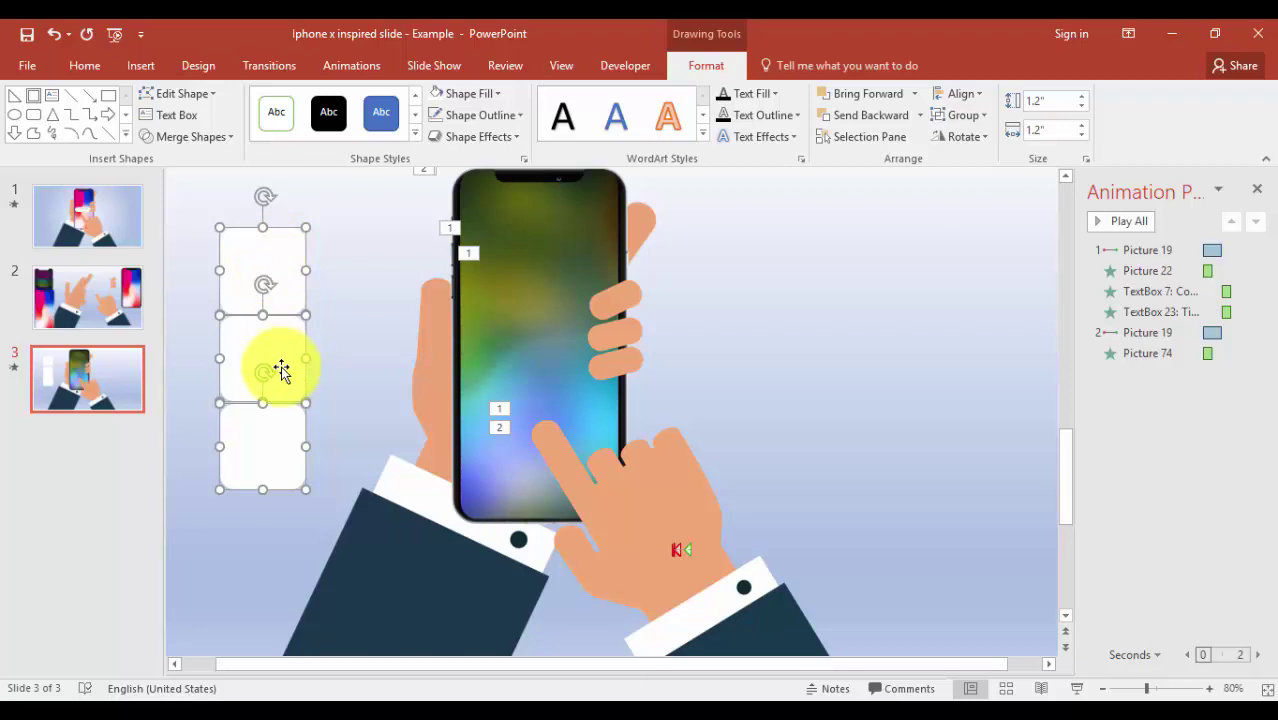
left_click_drag(286, 422, 305, 401)
left_click(895, 477)
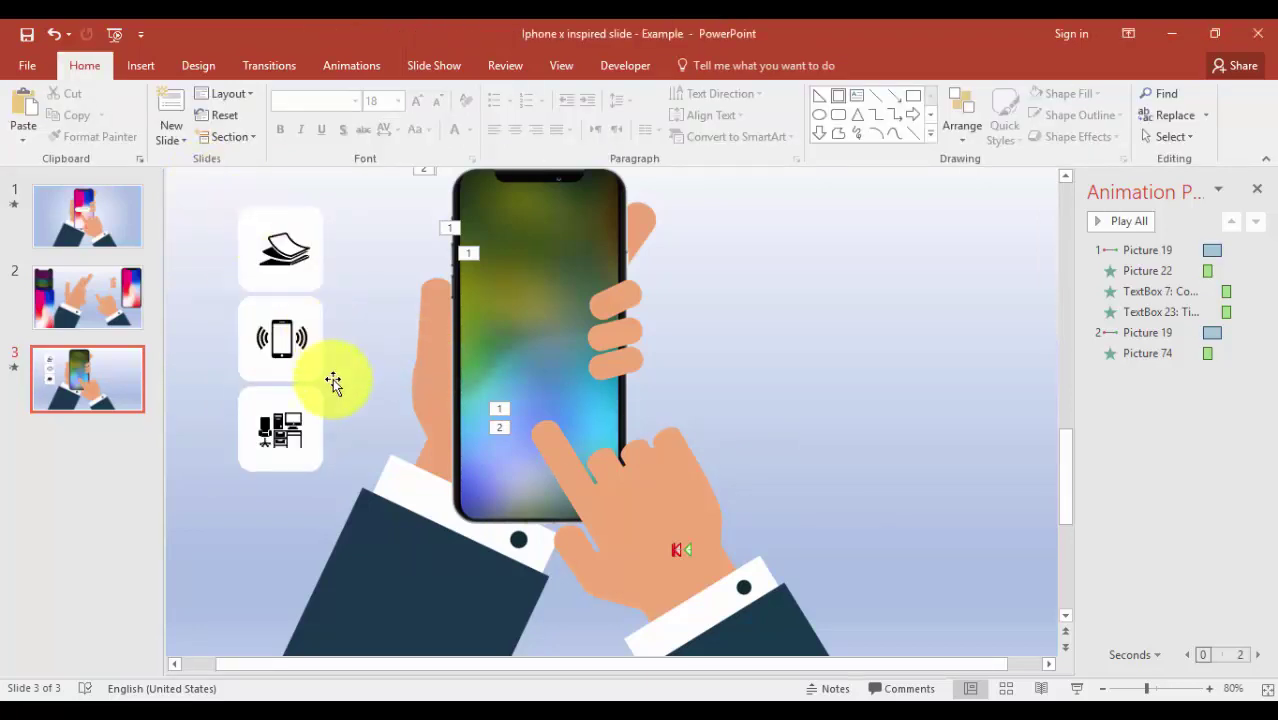
- Group the three white squares with their paper, phone and desk icons and move the group onto the phone screen
left_click_drag(198, 194, 372, 486)
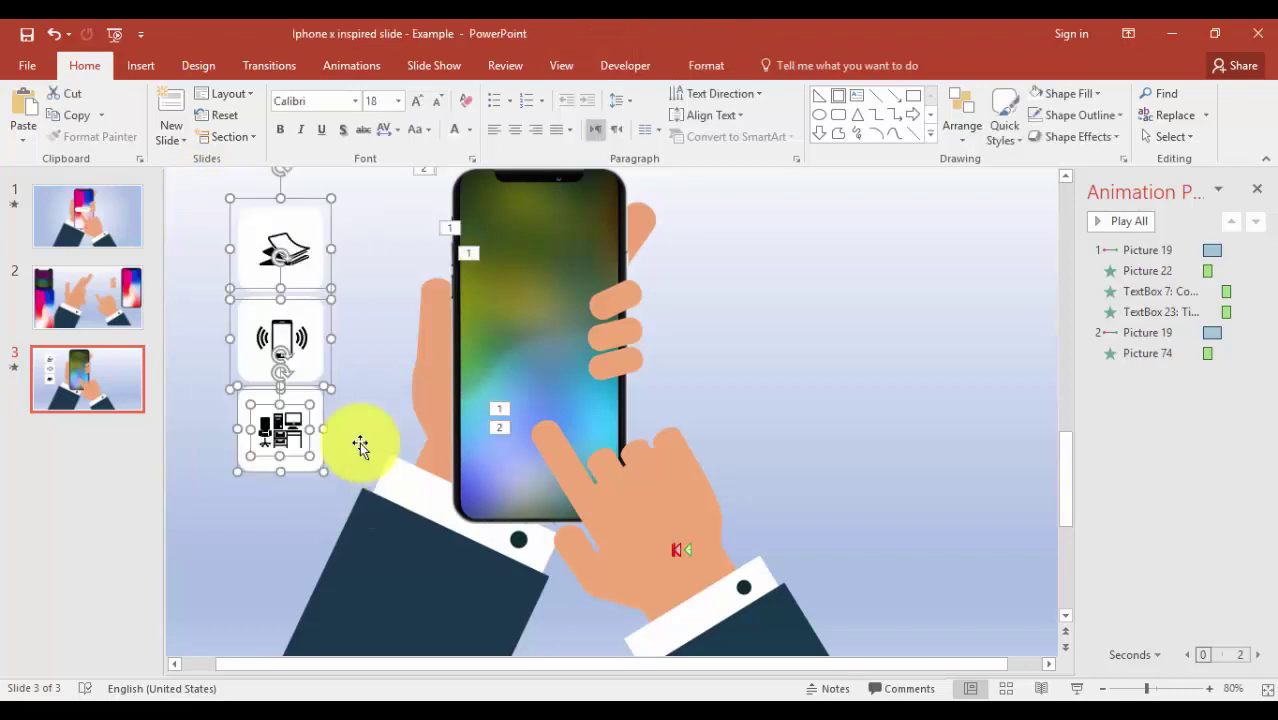
right_click(332, 222)
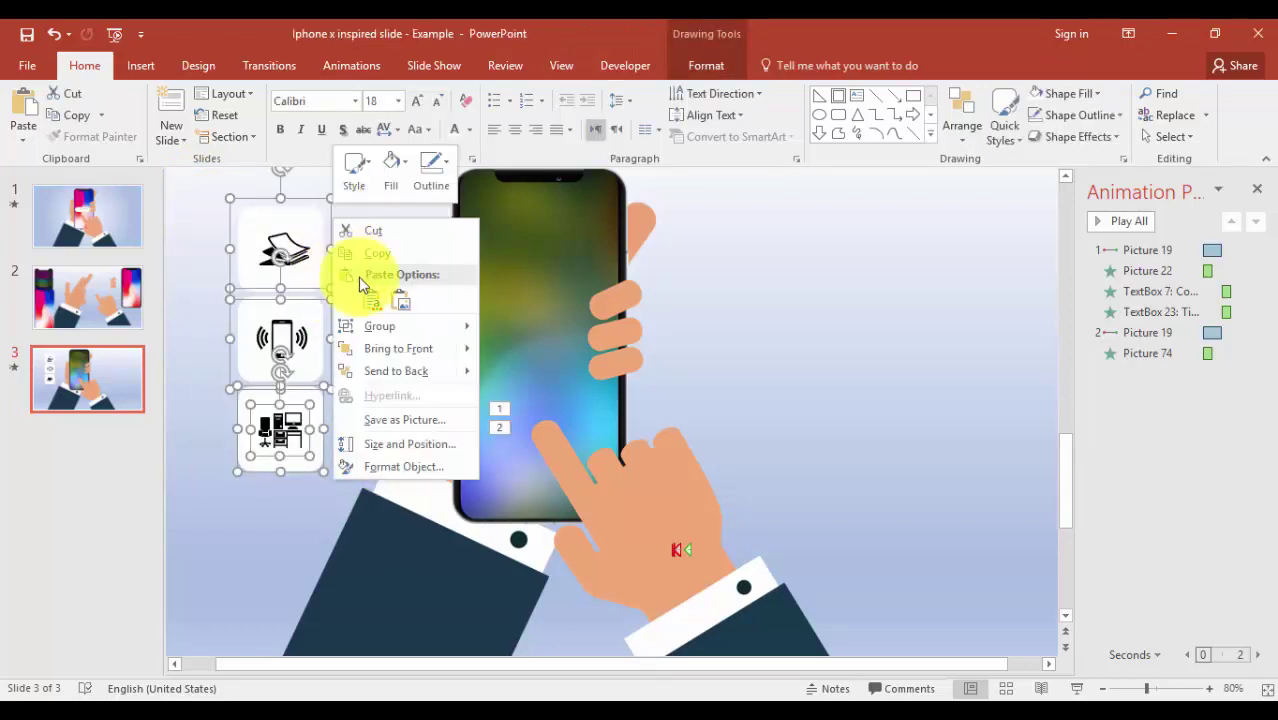
mouse_move(408, 322)
left_click(523, 322)
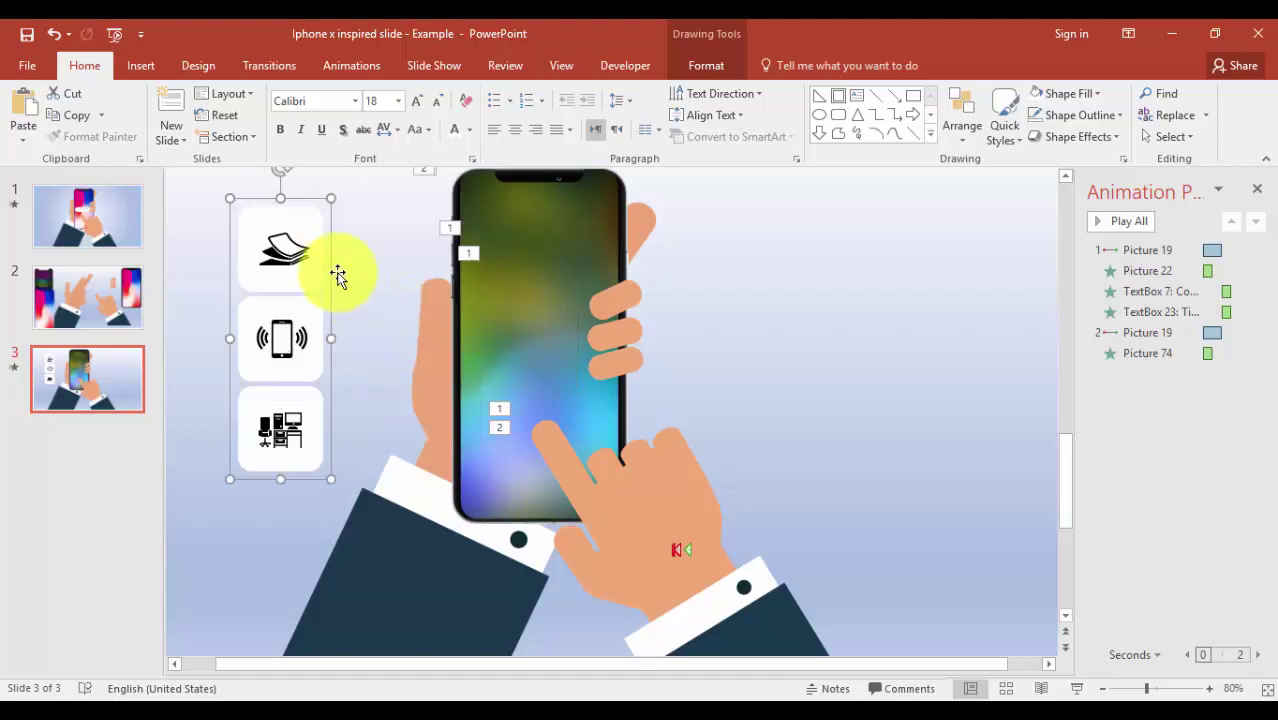
left_click_drag(329, 273, 585, 271)
- Bring the pointing hand to the front so its finger lies over the icon group
left_click(668, 471)
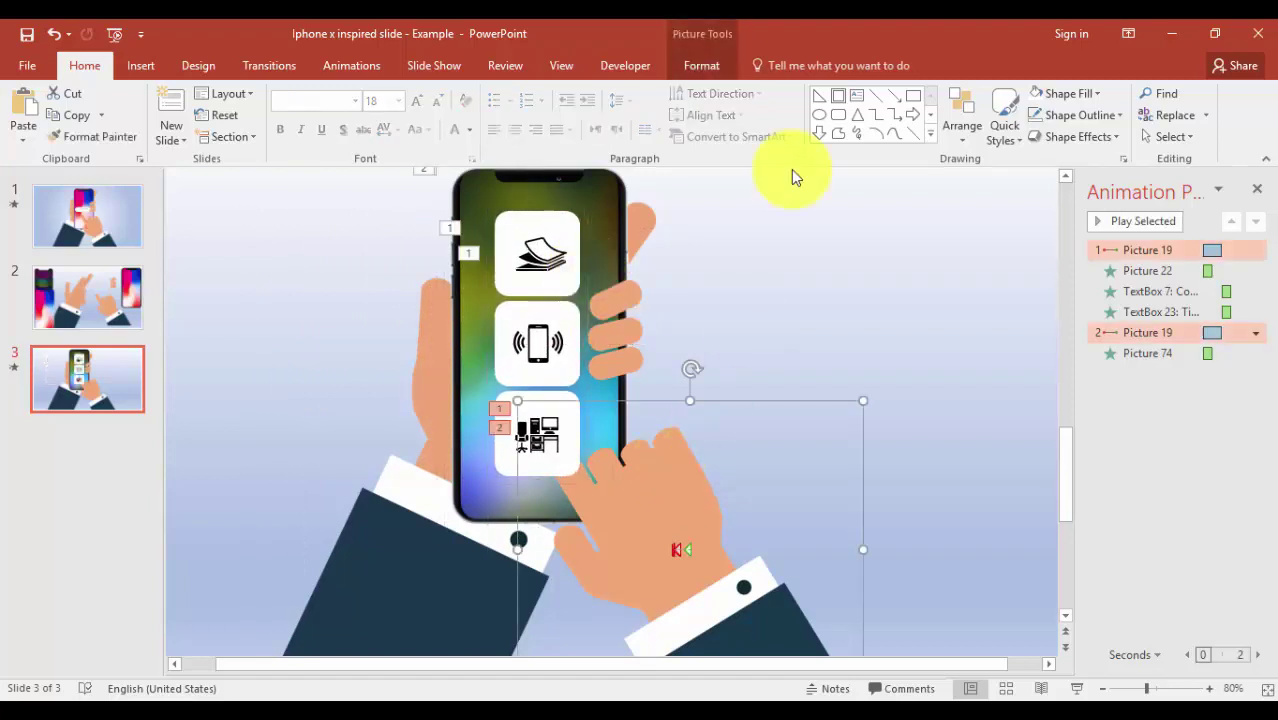
left_click(712, 68)
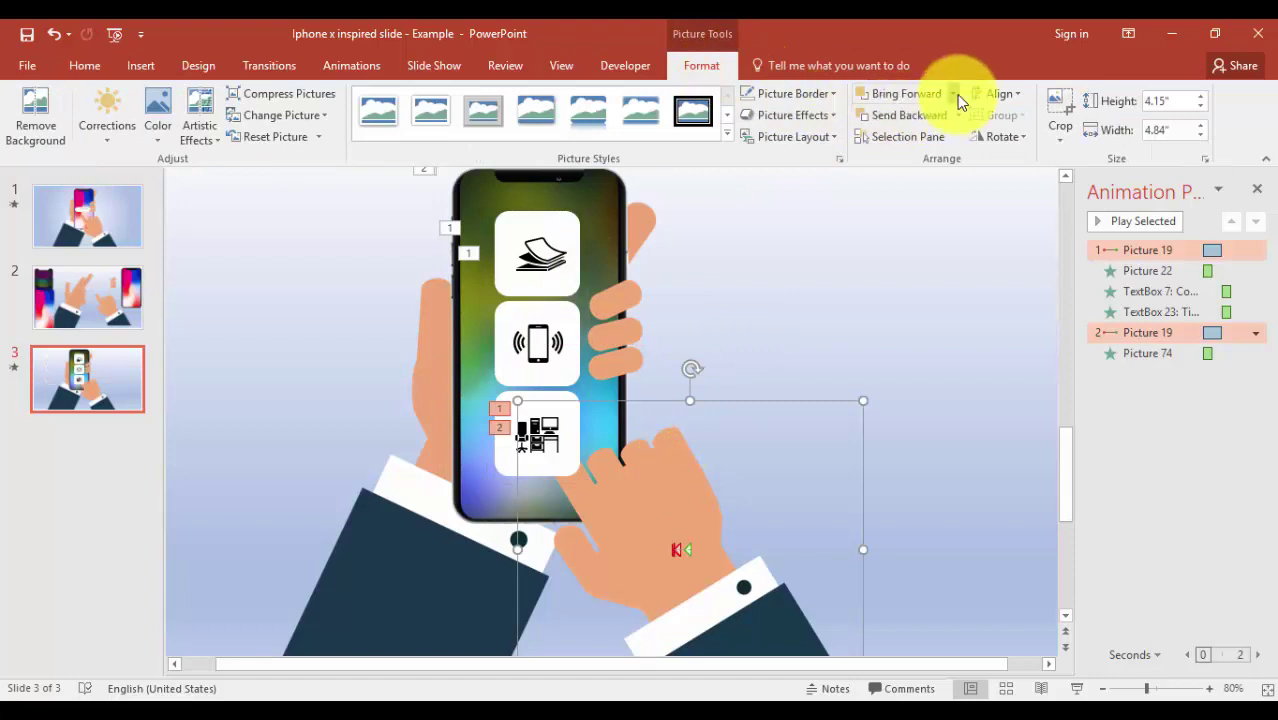
left_click(953, 94)
left_click(936, 140)
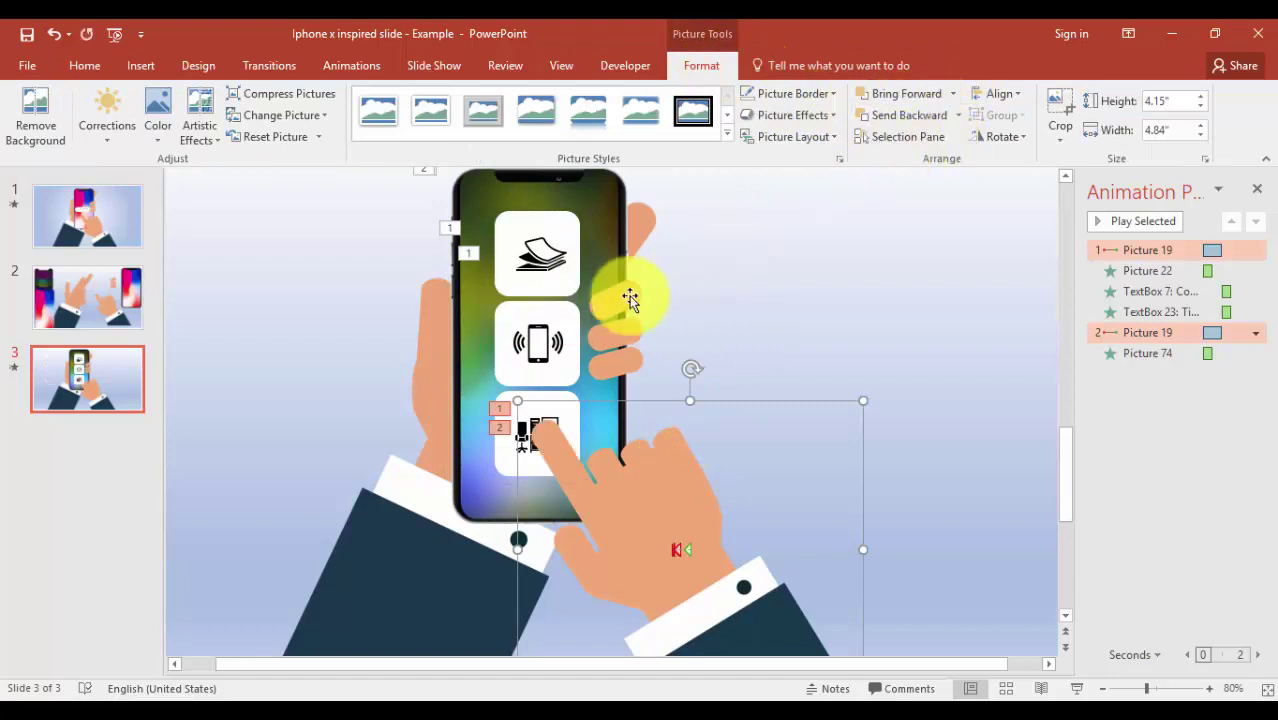
- Add a Peek In entrance animation to the group of three icon squares
left_click(556, 205)
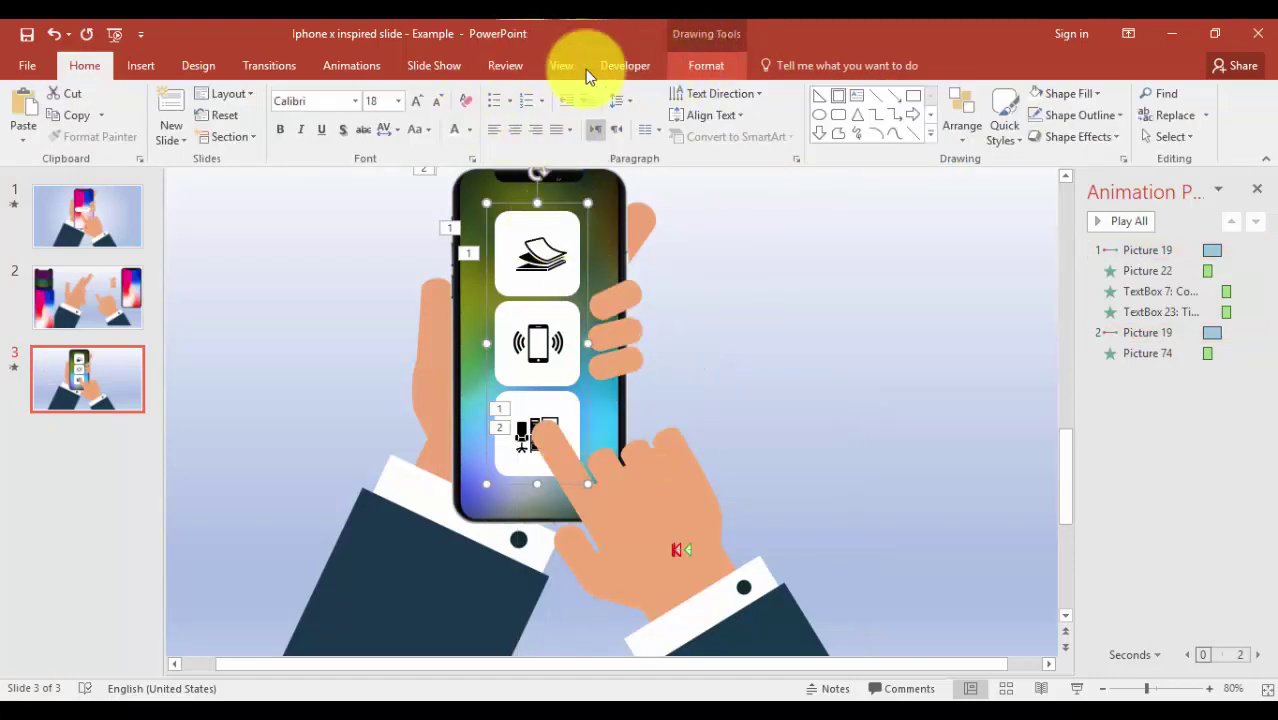
left_click(342, 66)
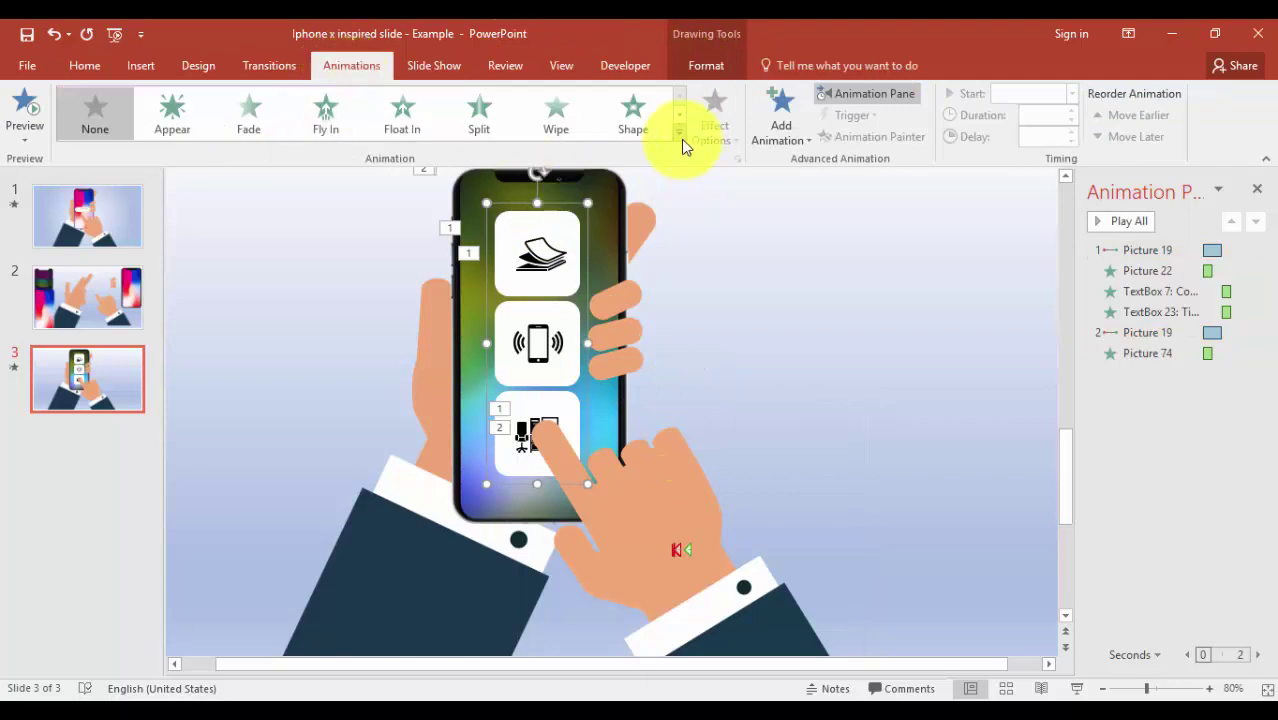
left_click(779, 130)
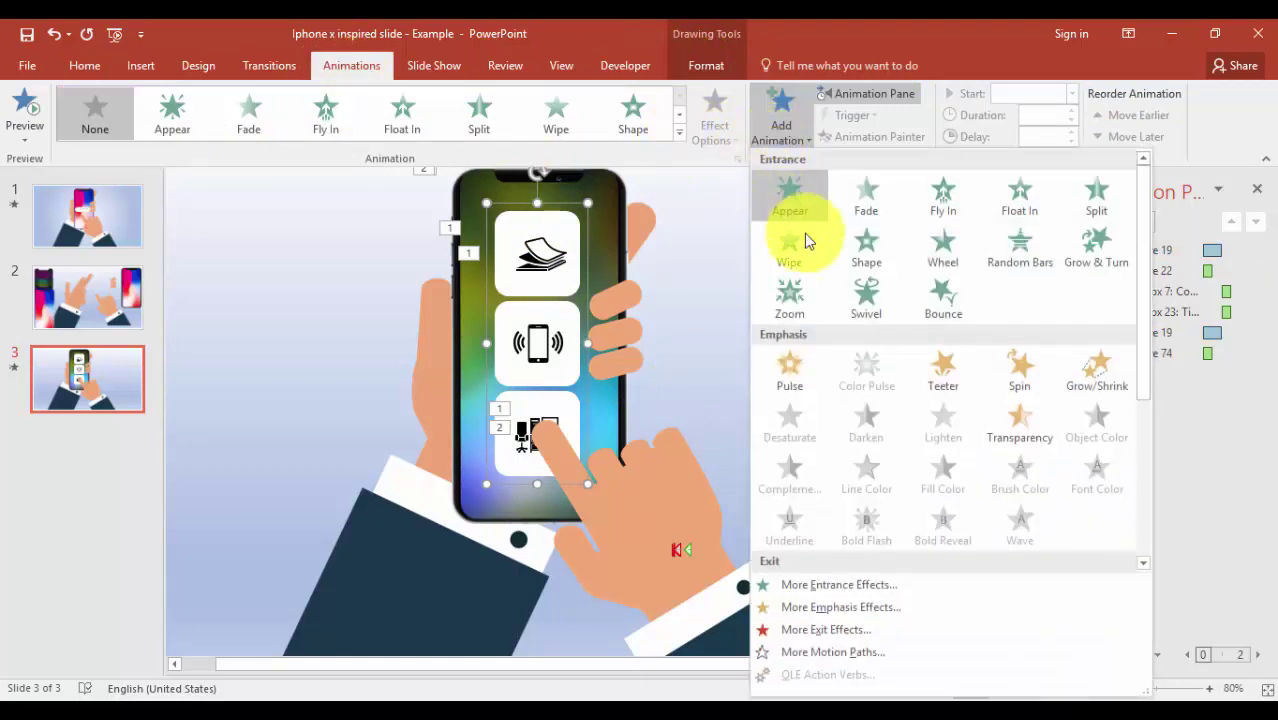
left_click(847, 587)
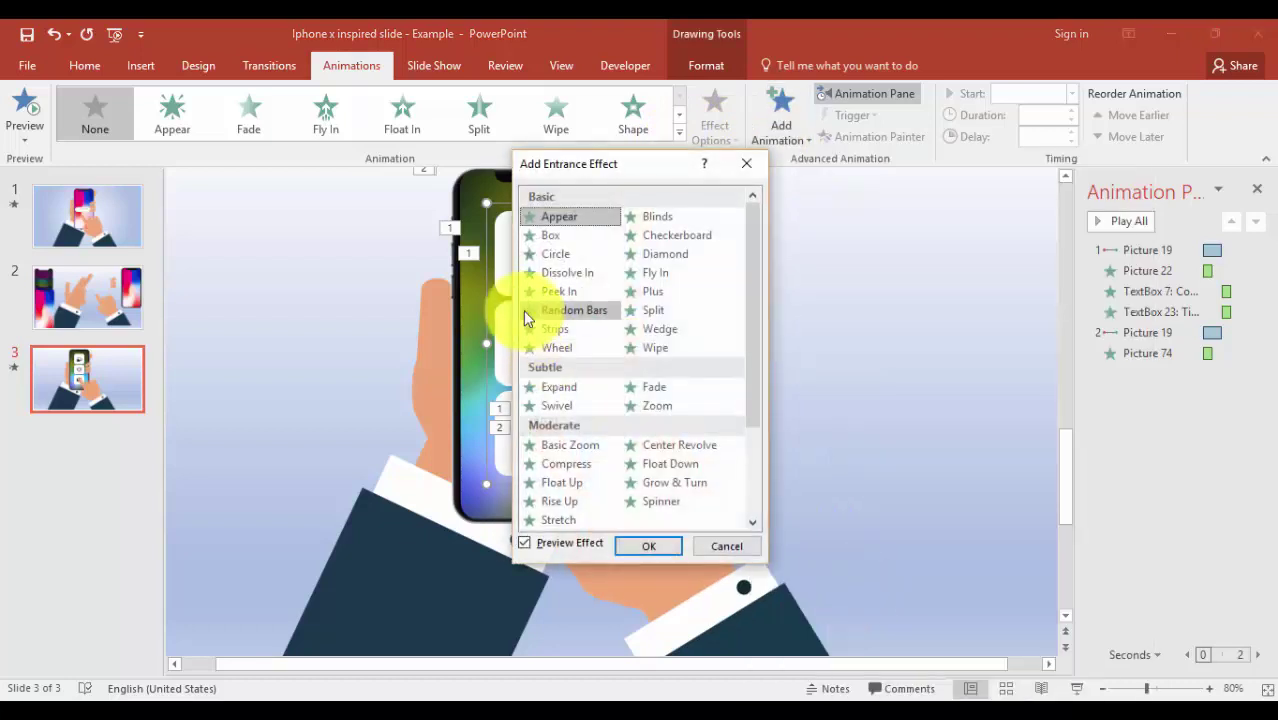
left_click(580, 292)
left_click(650, 546)
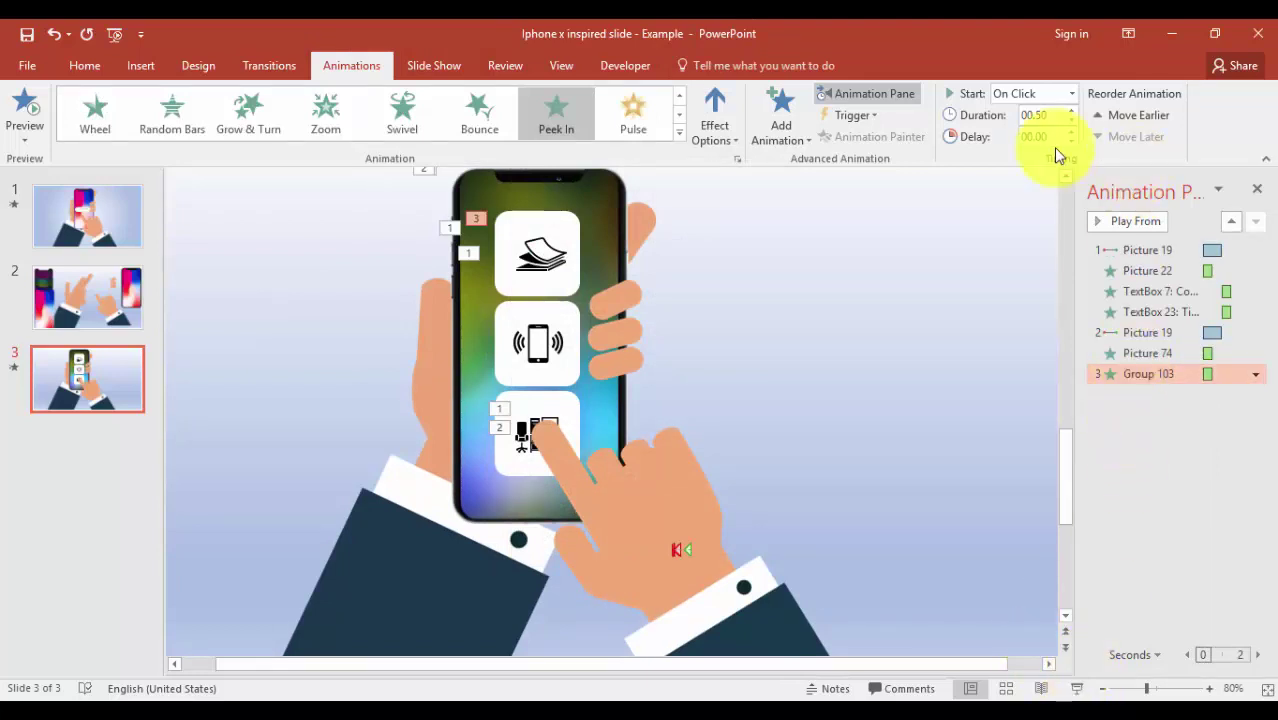
- Set the icon group's Peek In animation to start After Previous and play the slide show to check it
left_click(1069, 94)
left_click(1041, 150)
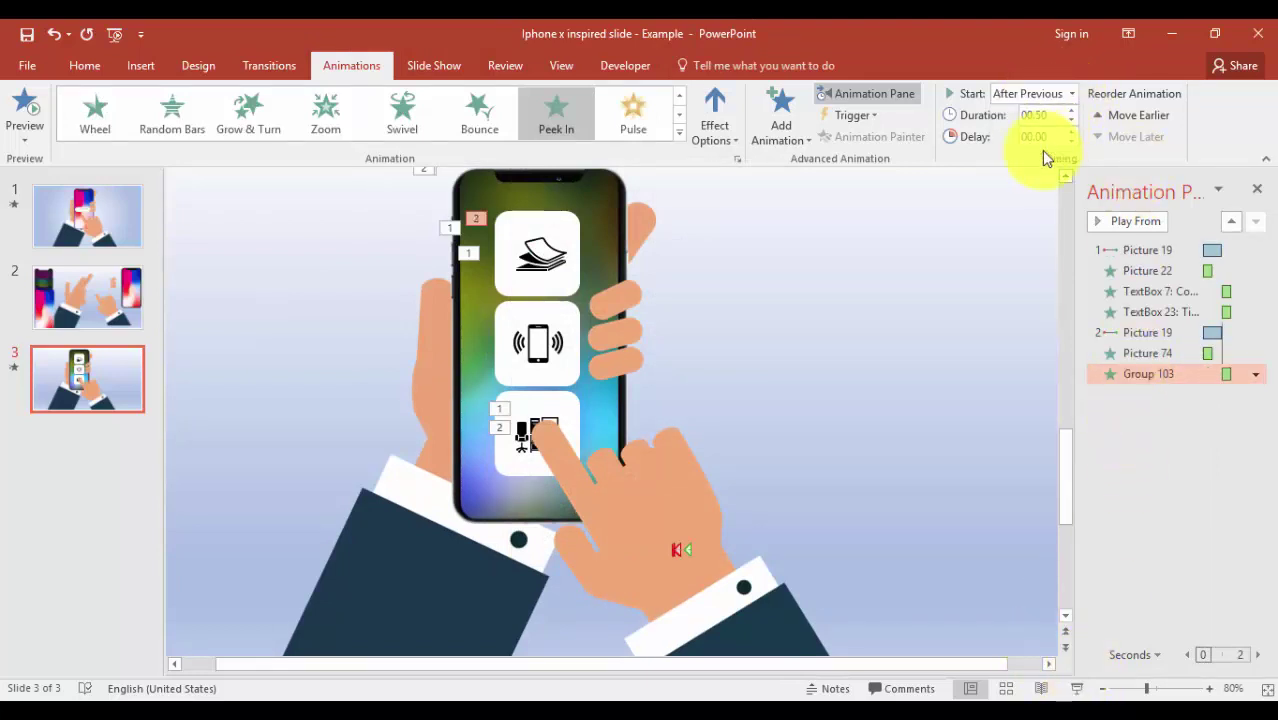
left_click(1076, 688)
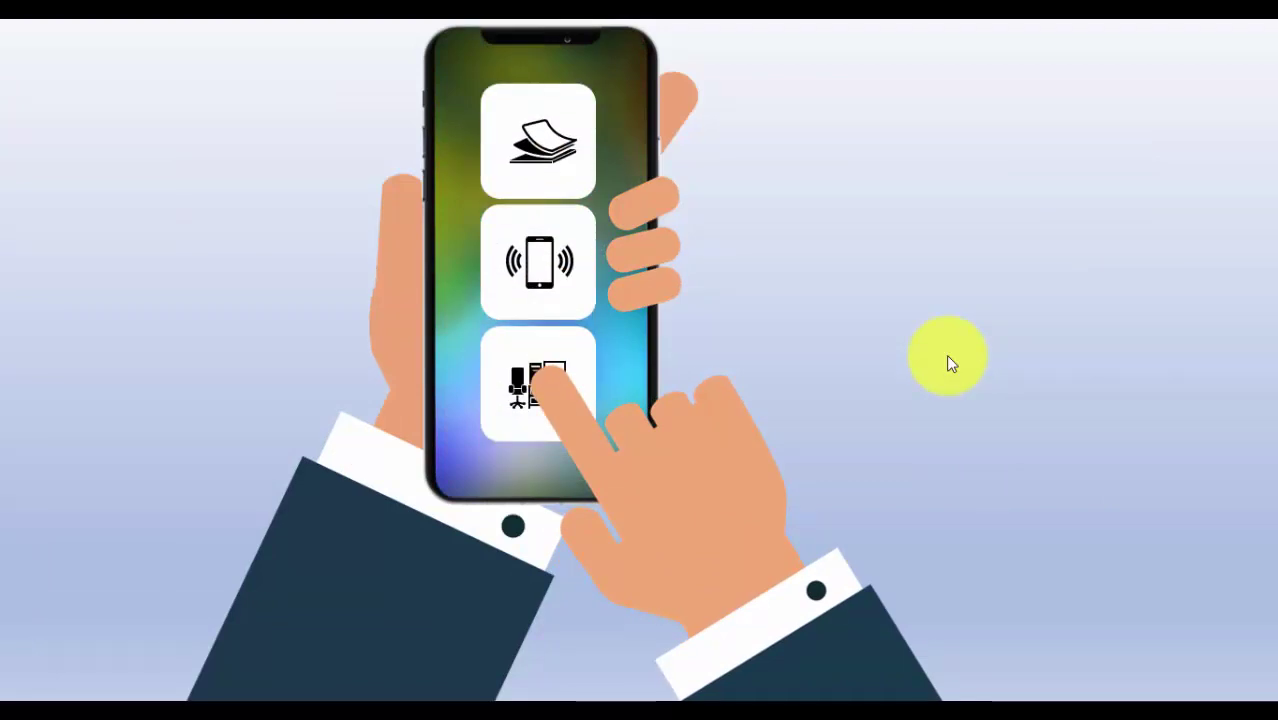
key("Escape")
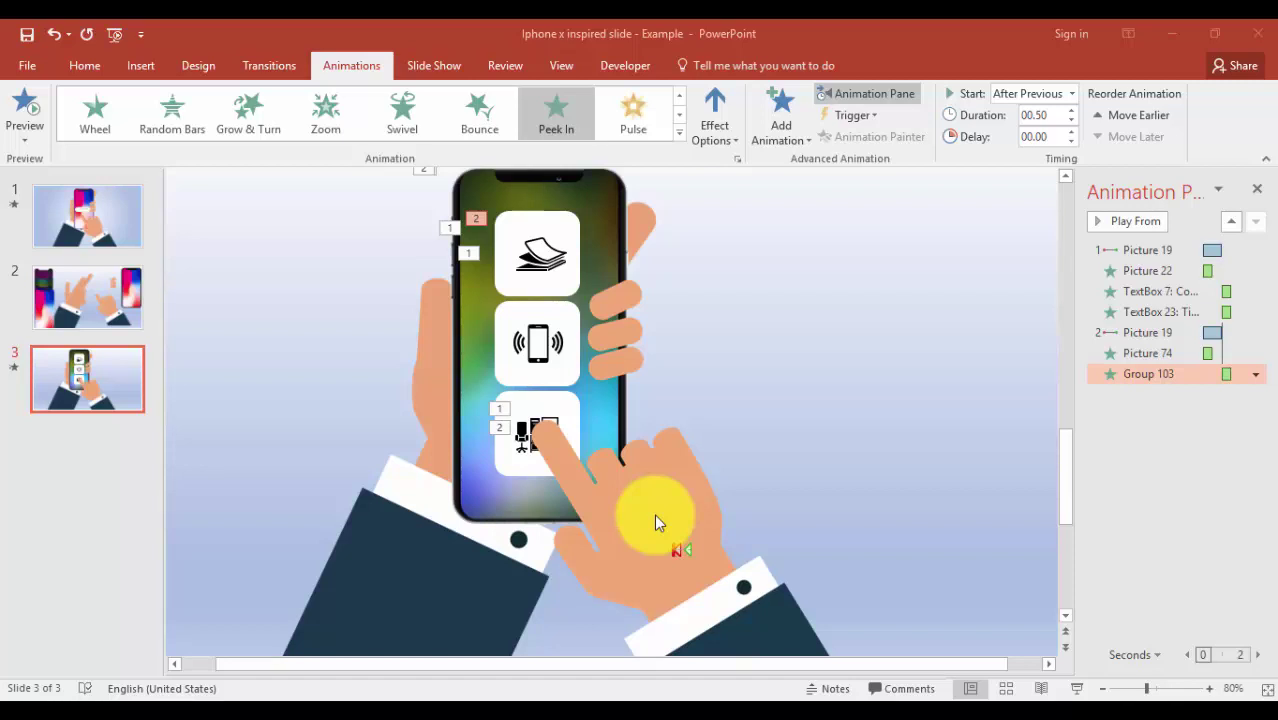
- Add an Up motion path animation to the pointing hand on slide 3
left_click(688, 520)
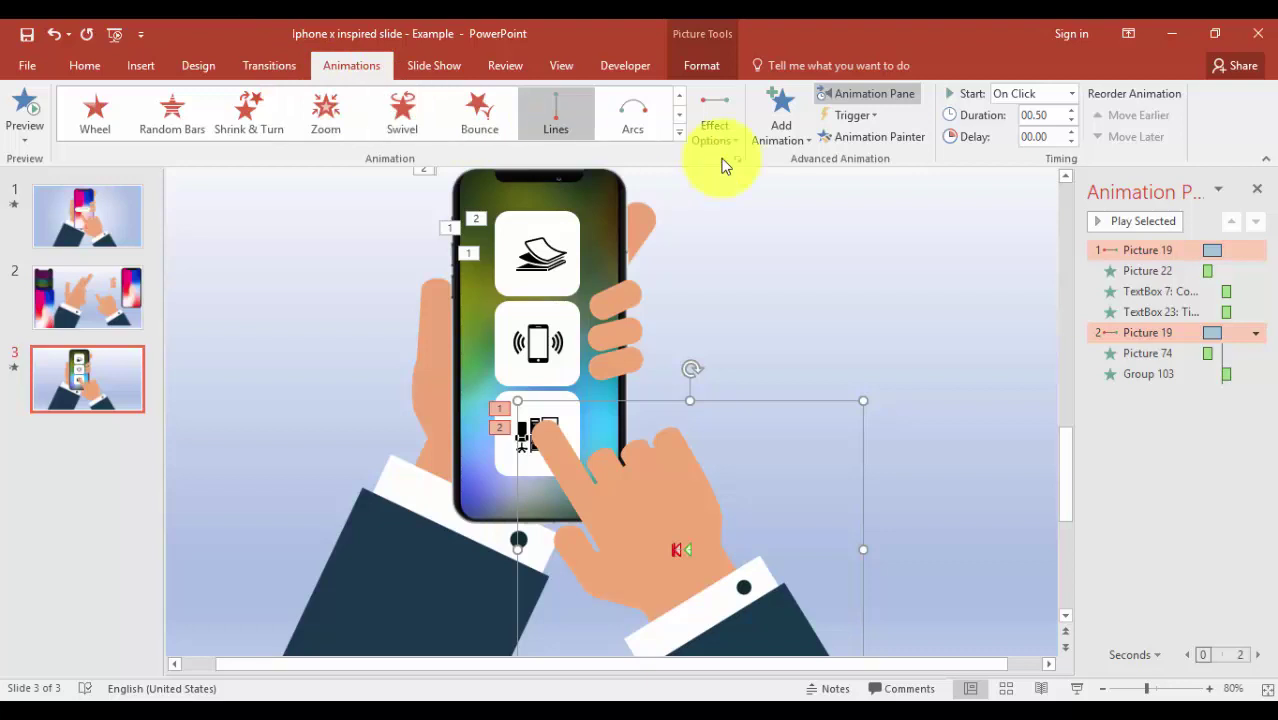
left_click(780, 130)
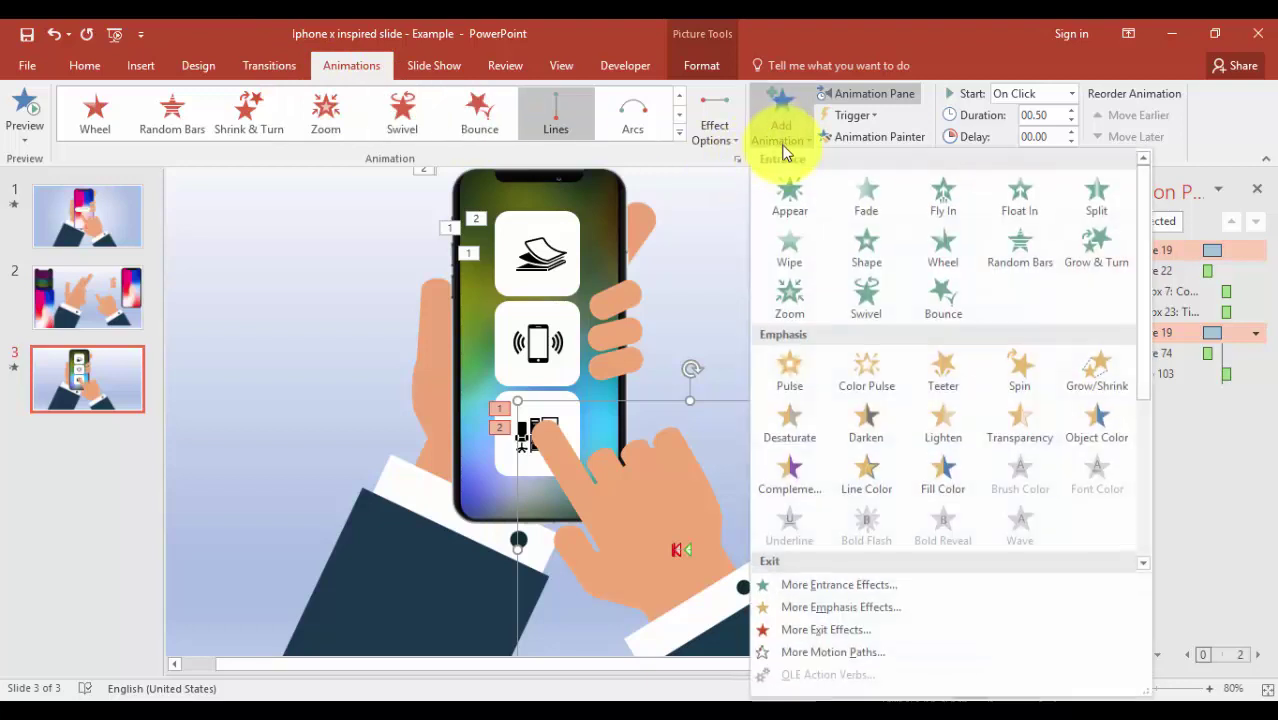
left_click(848, 657)
left_click_drag(776, 294, 766, 396)
left_click(662, 461)
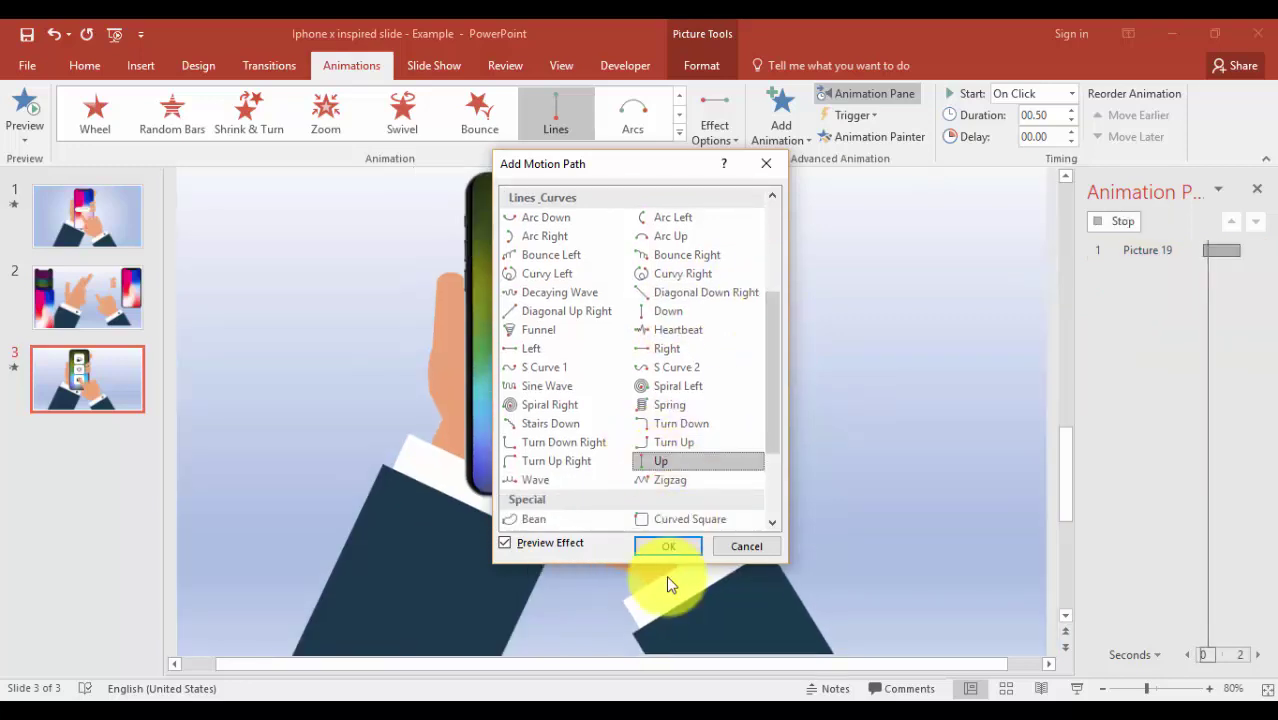
left_click(670, 546)
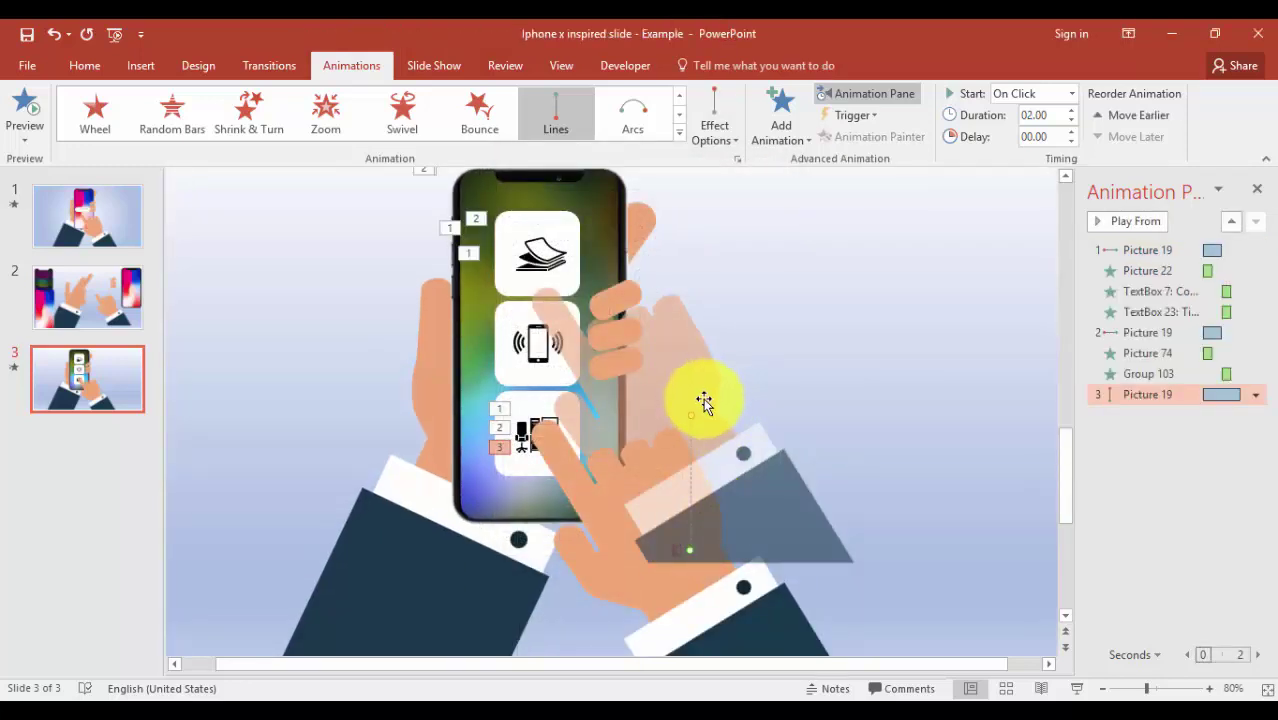
- Shorten the pointing hand's upward motion path so it ends just above its starting point
left_click(1176, 688)
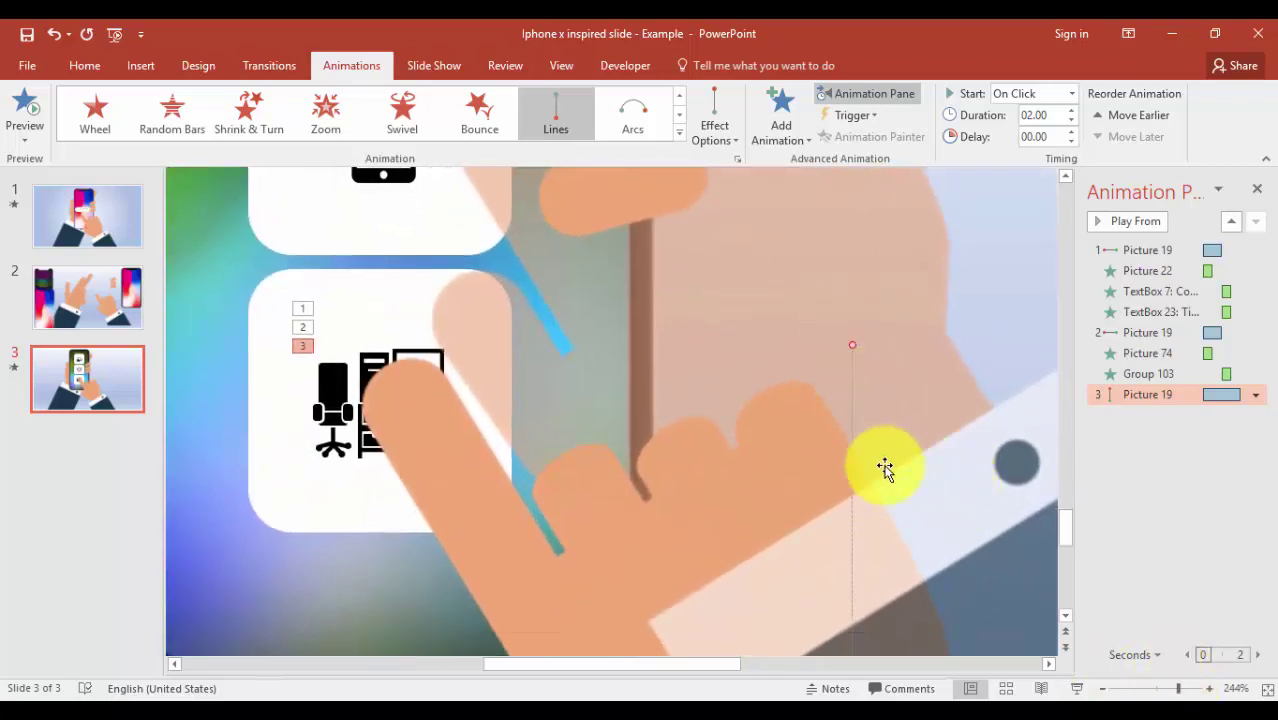
scroll(1066, 545, "down", 3)
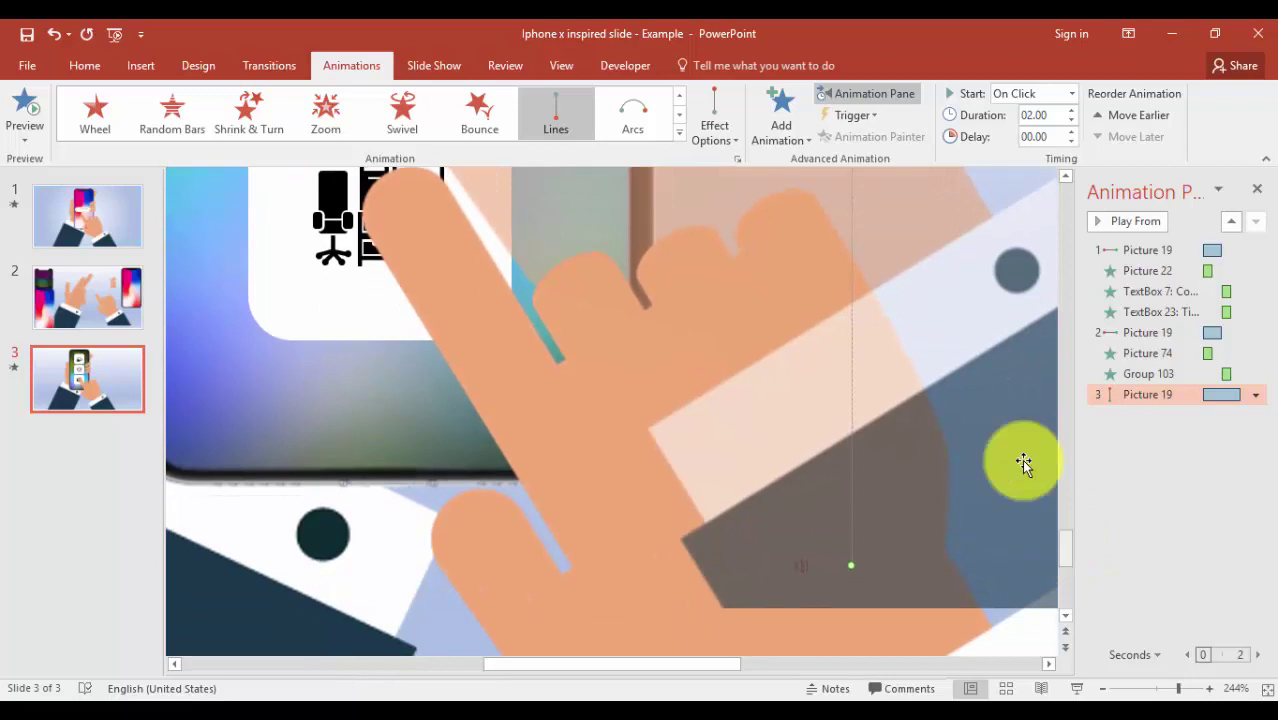
left_click(1066, 178)
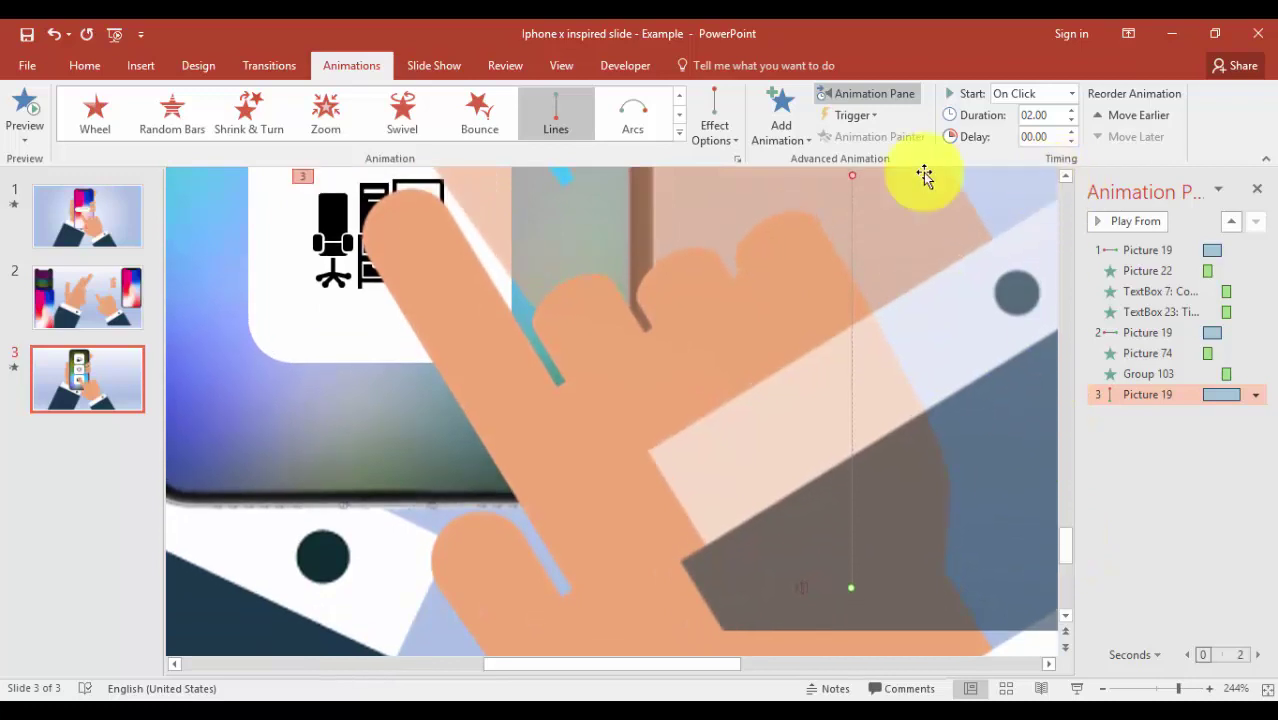
left_click_drag(855, 175, 853, 554)
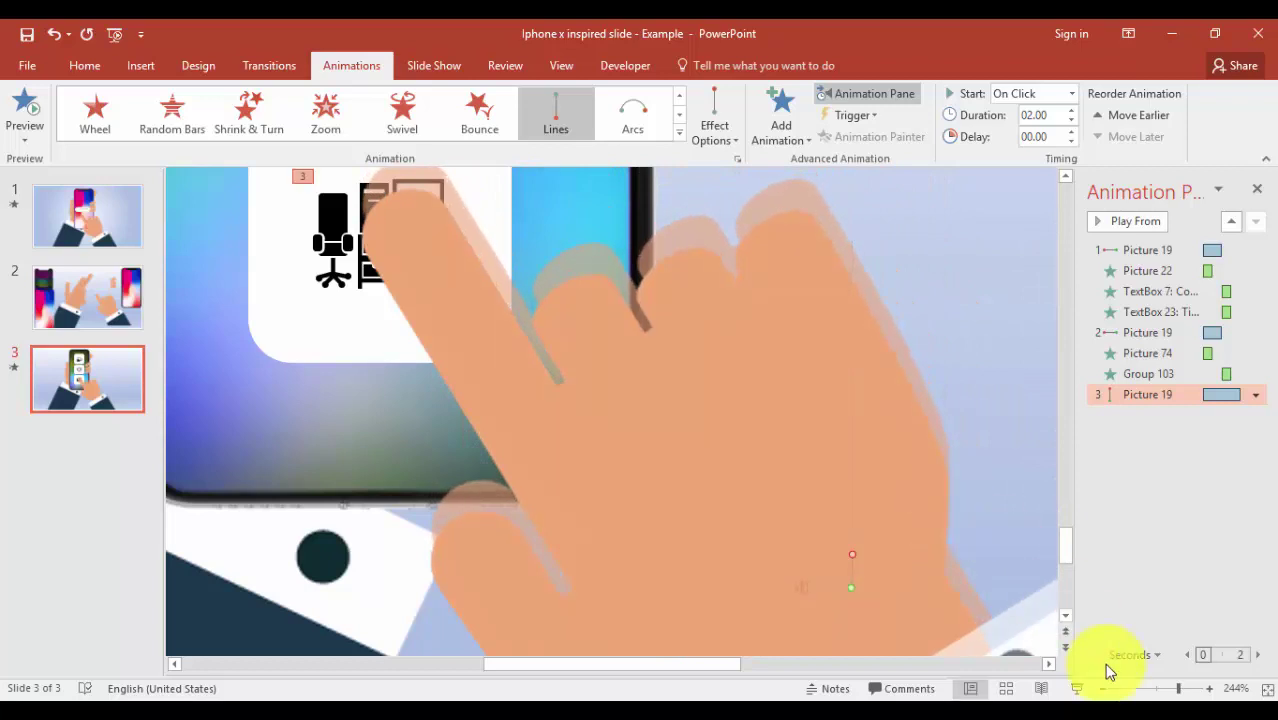
left_click(1146, 688)
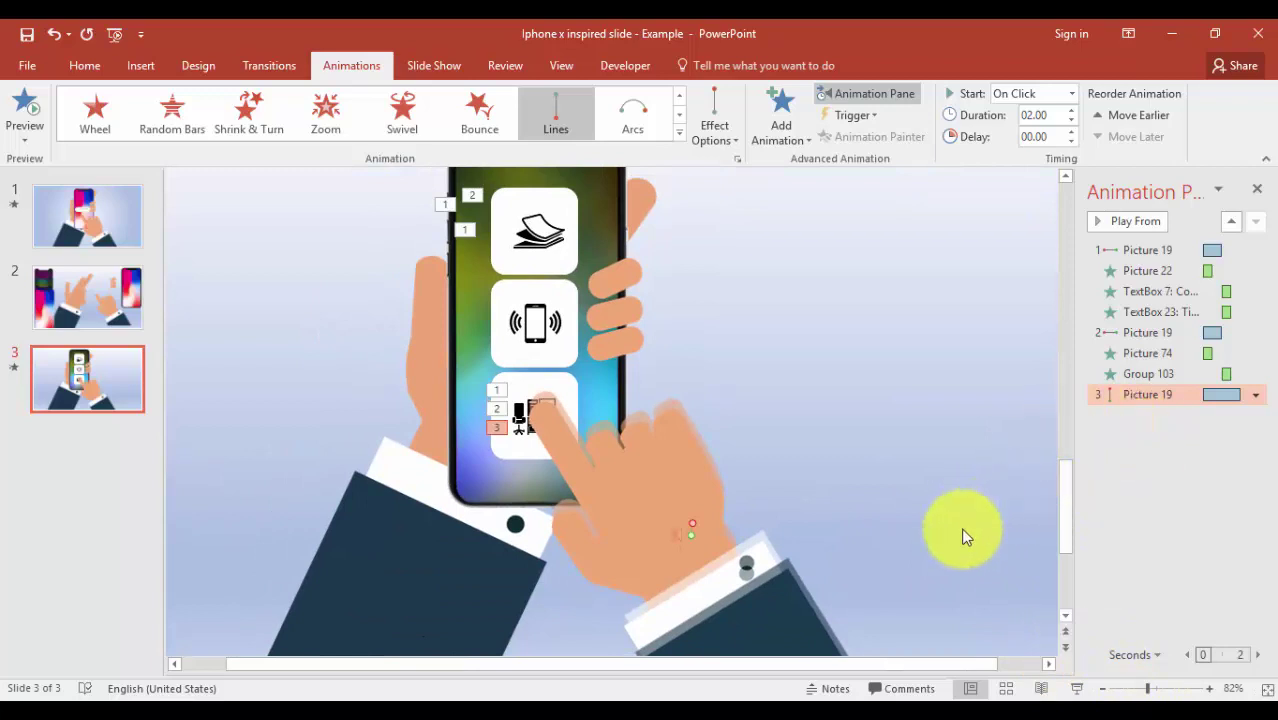
- Set the hand's Up motion path to a duration of 0.5 seconds (Very Fast) and turn on Auto-reverse
double_click(1141, 396)
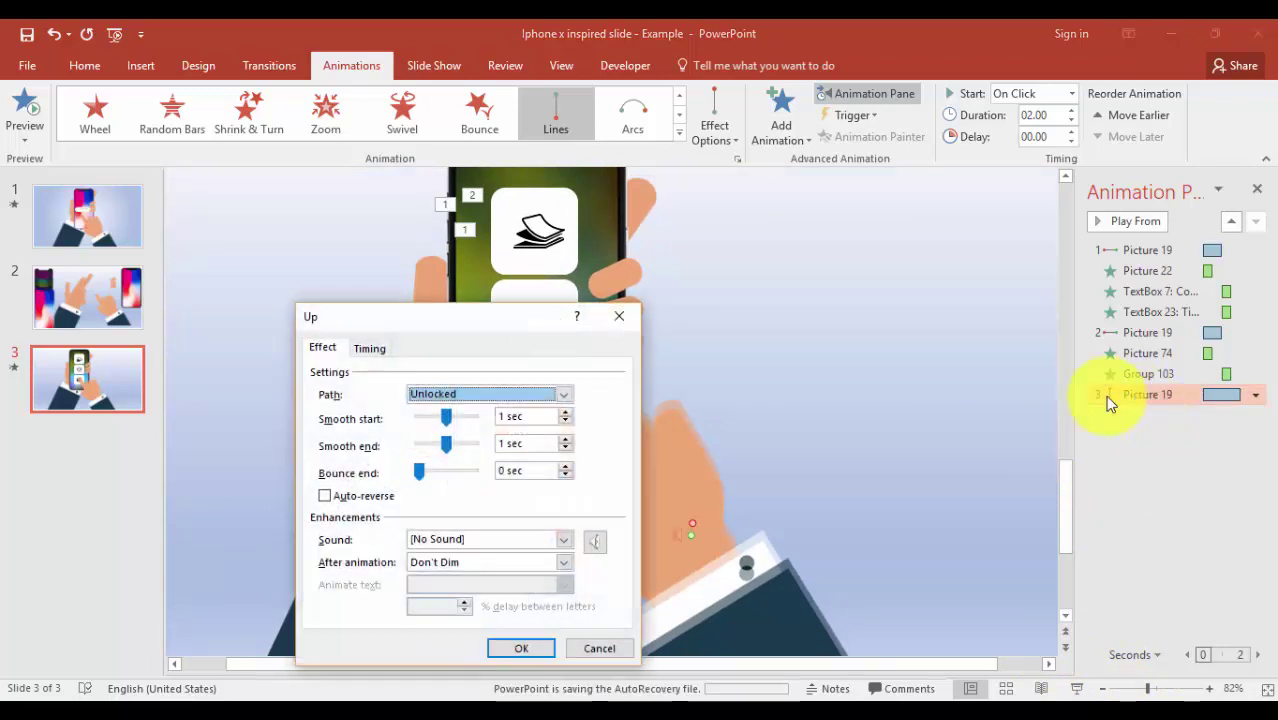
left_click(372, 348)
left_click(492, 420)
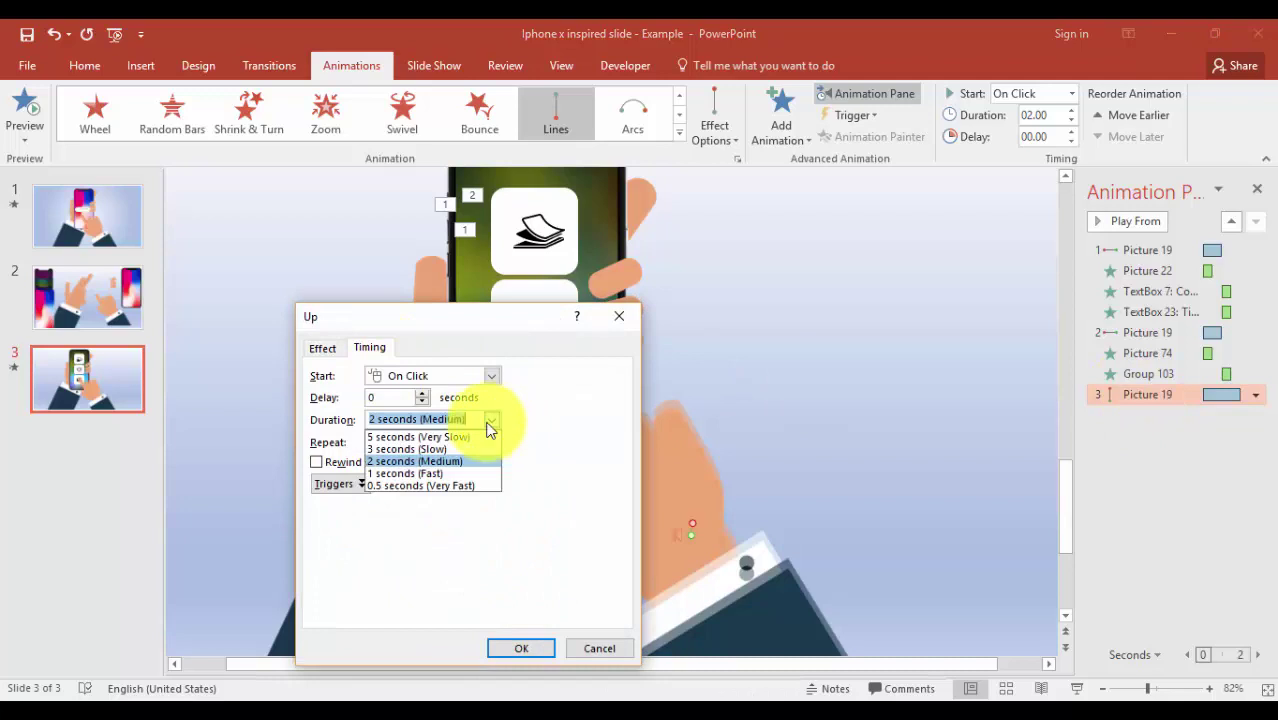
left_click(433, 482)
left_click(326, 350)
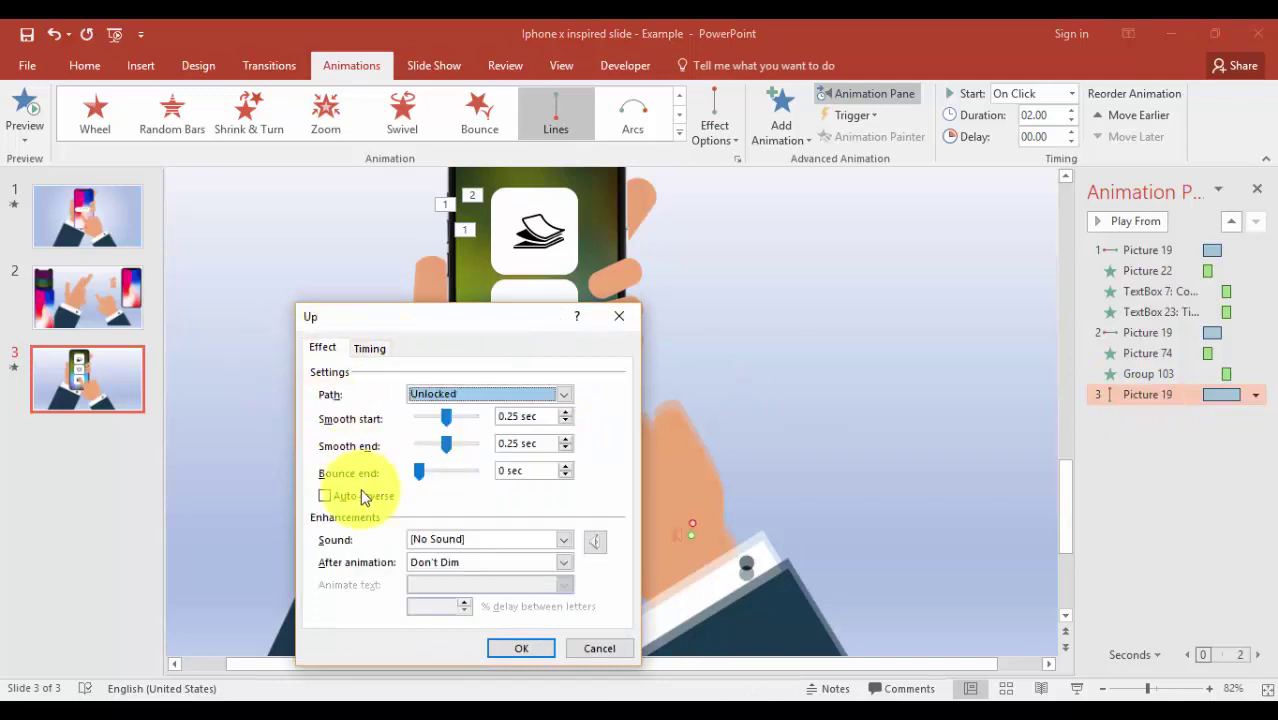
left_click(324, 496)
left_click(530, 652)
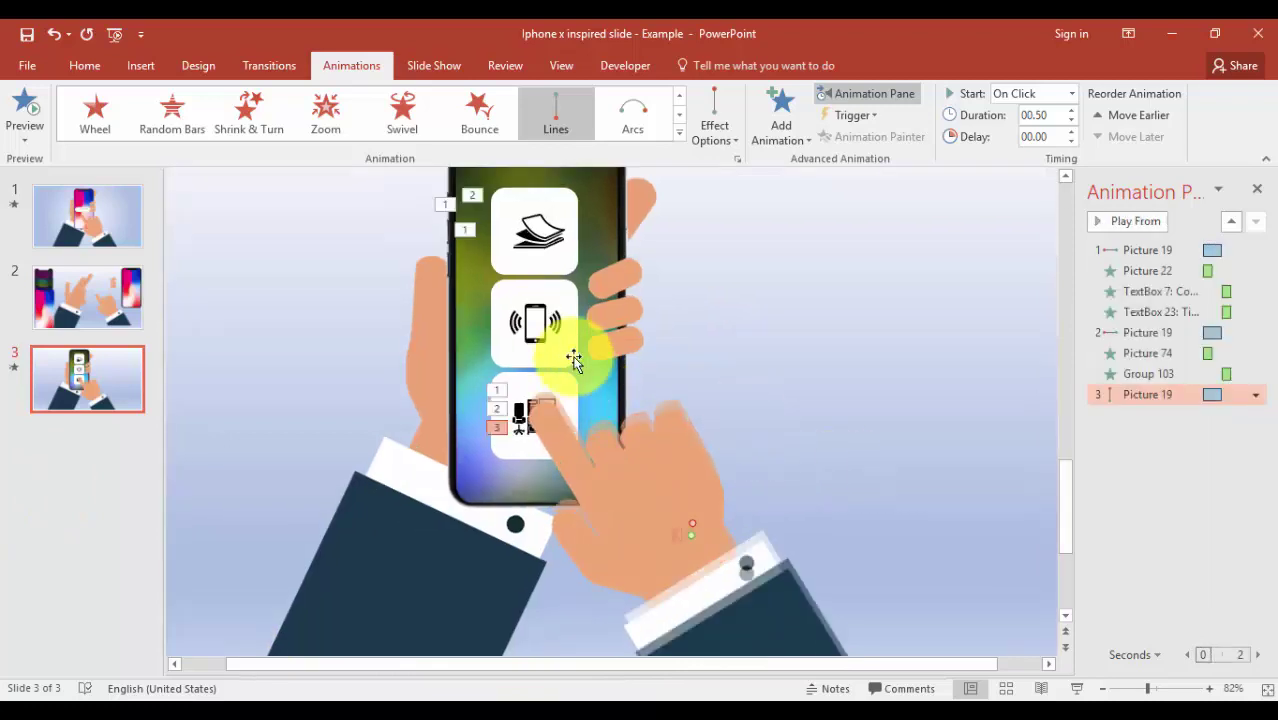
- Add a Peek Out exit animation to the group of three icon squares
left_click(546, 269)
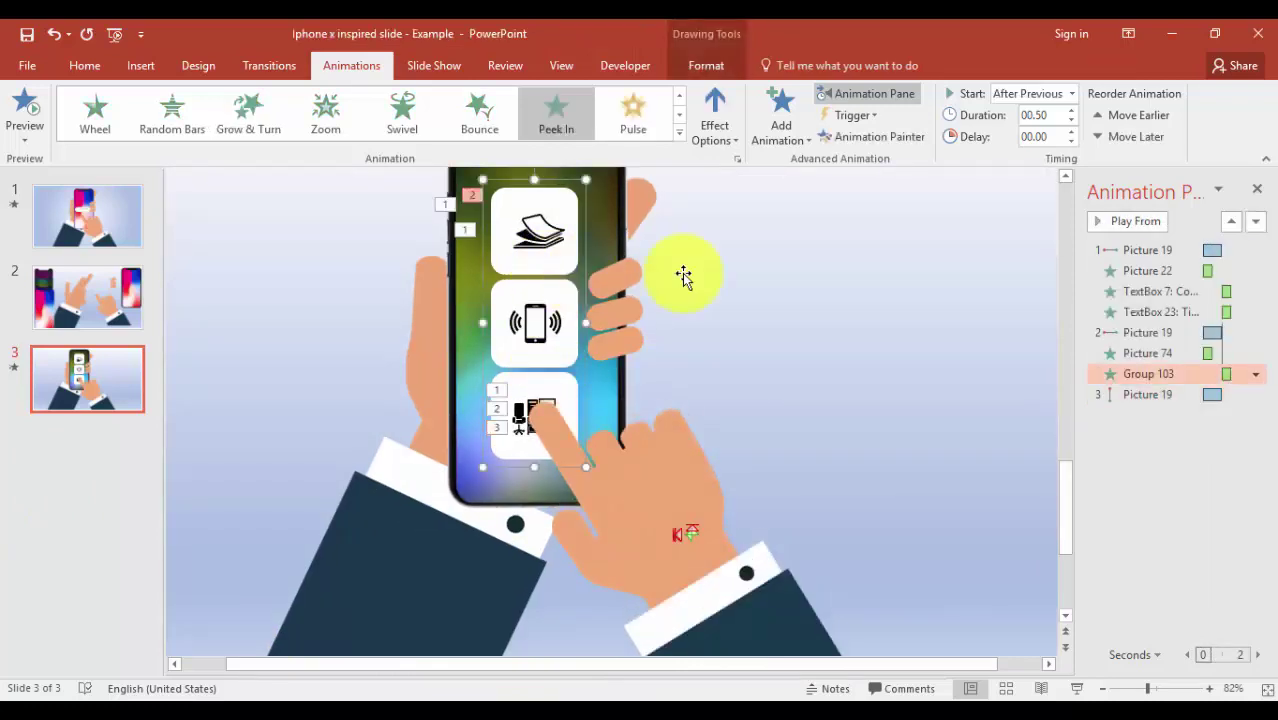
left_click(772, 136)
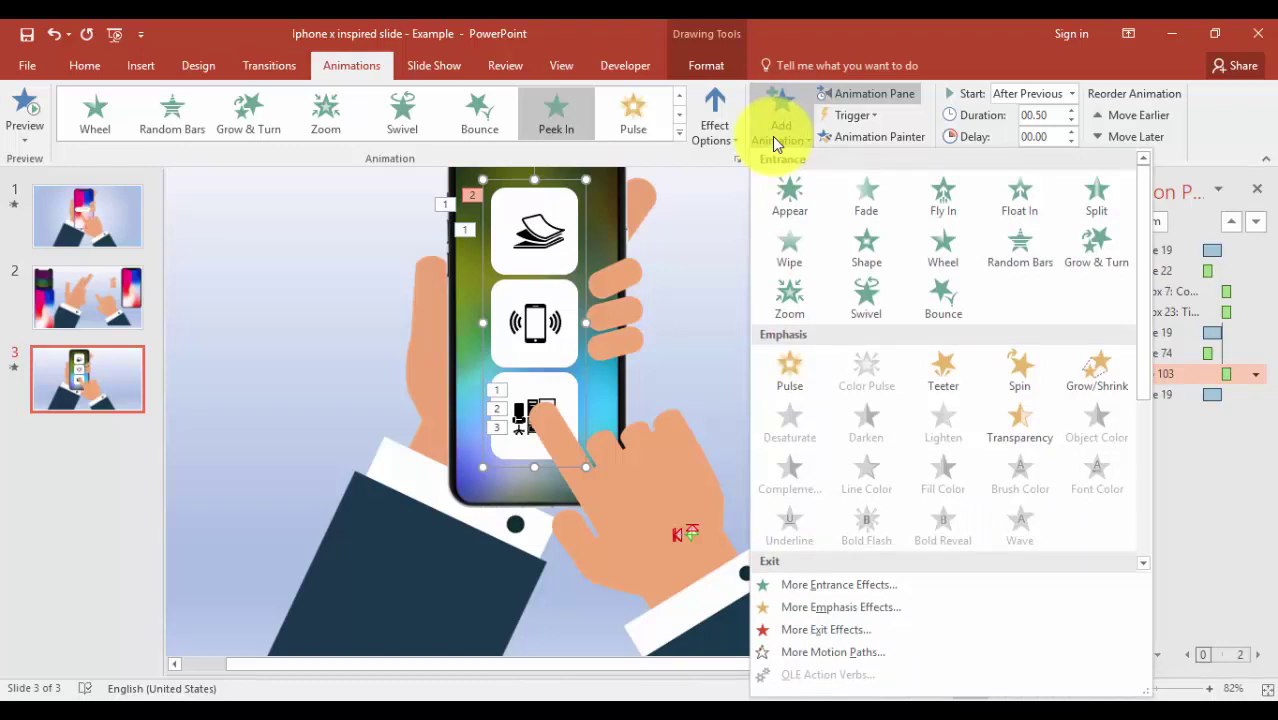
left_click(772, 136)
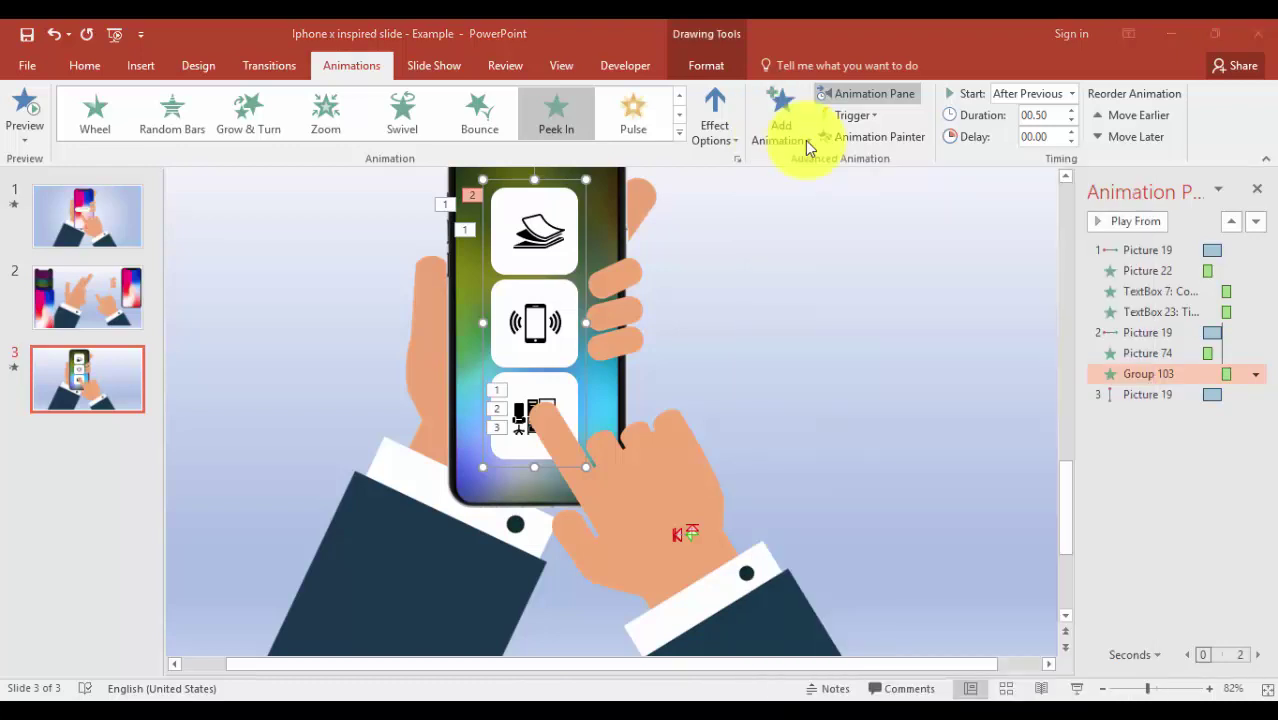
left_click(802, 143)
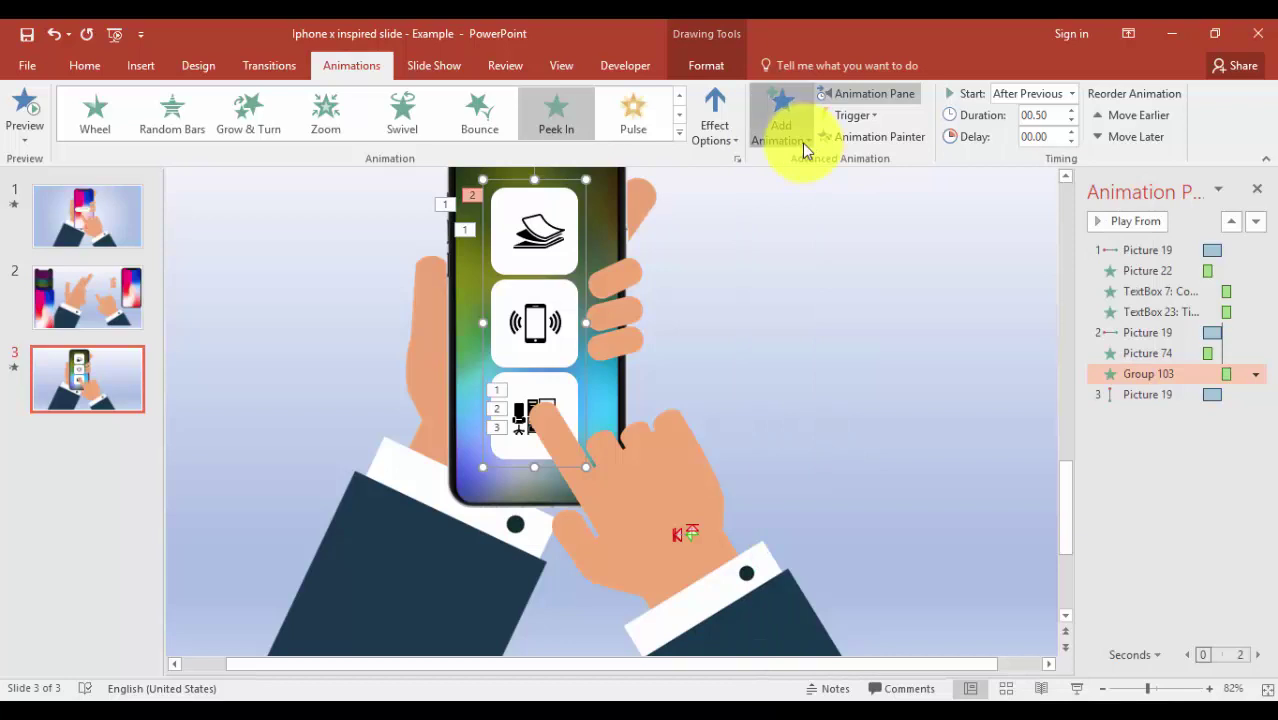
left_click(840, 632)
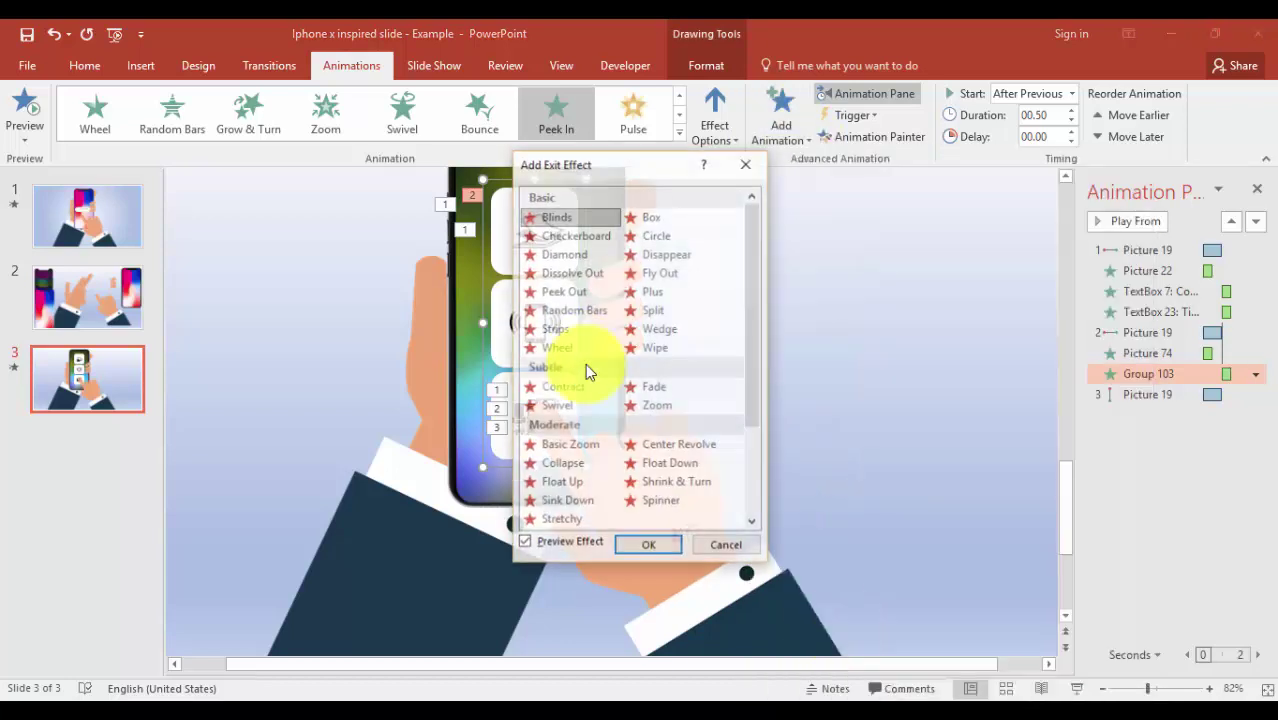
left_click(572, 292)
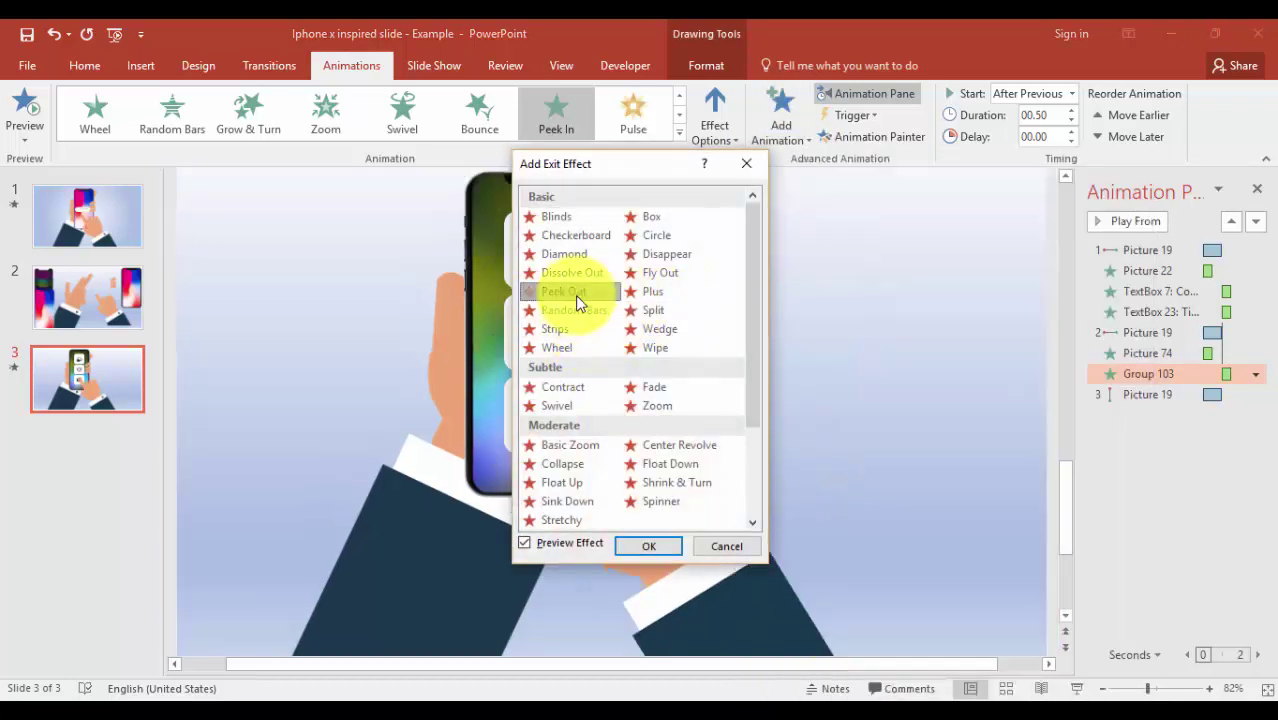
left_click(649, 546)
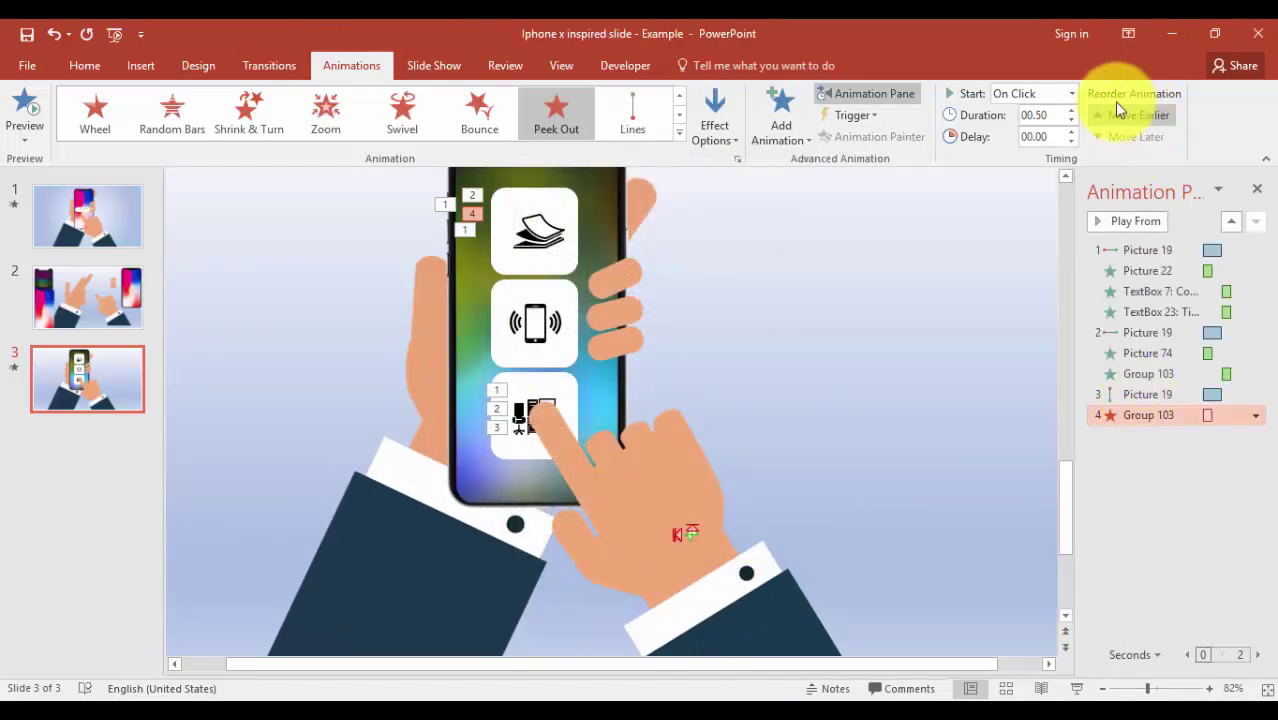
- Set the icon group's Peek Out animation to start With Previous with a delay of 0.25 seconds
left_click(1070, 94)
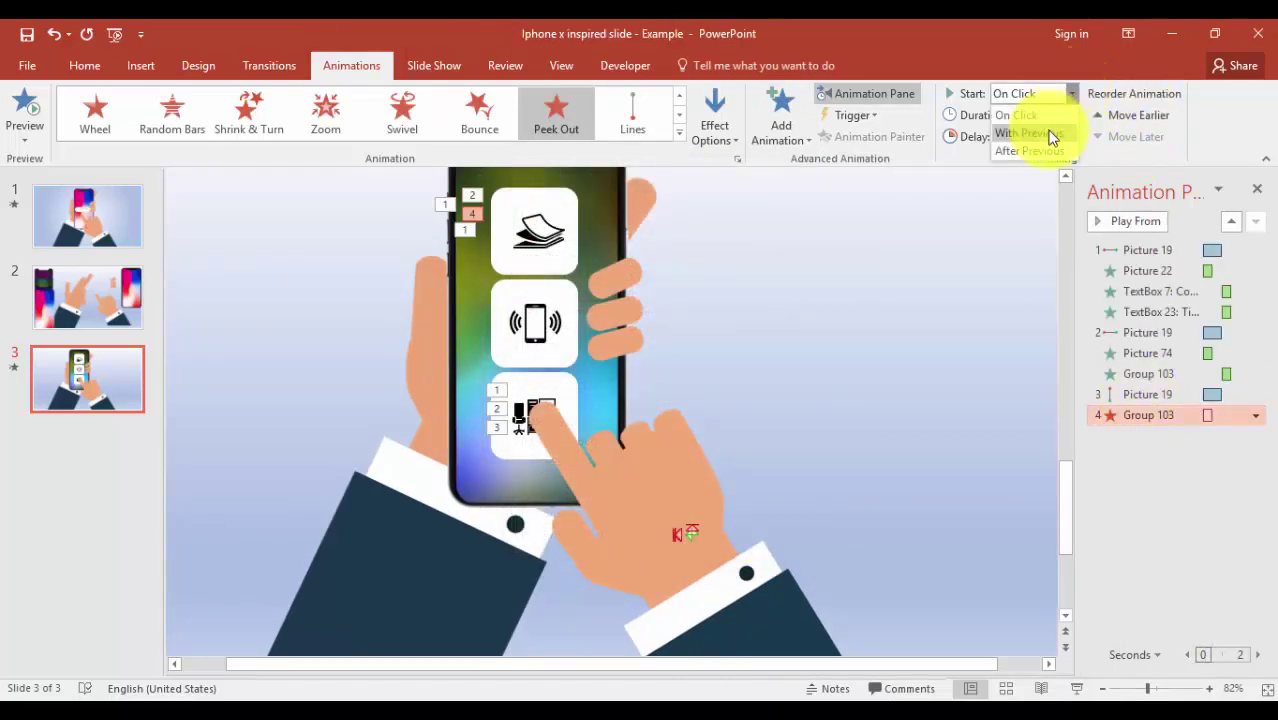
left_click(1051, 134)
left_click(1071, 131)
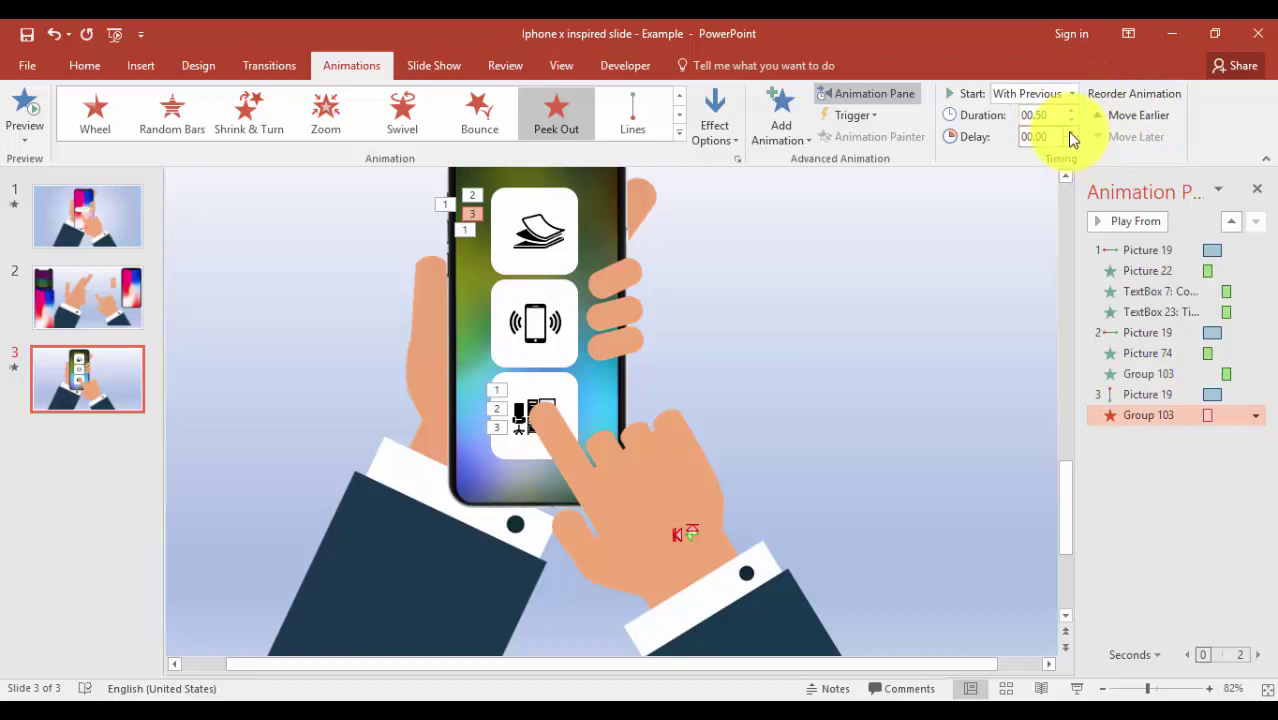
- Set the Peek Out direction to To Top and play the slide show to check the exit
double_click(1154, 418)
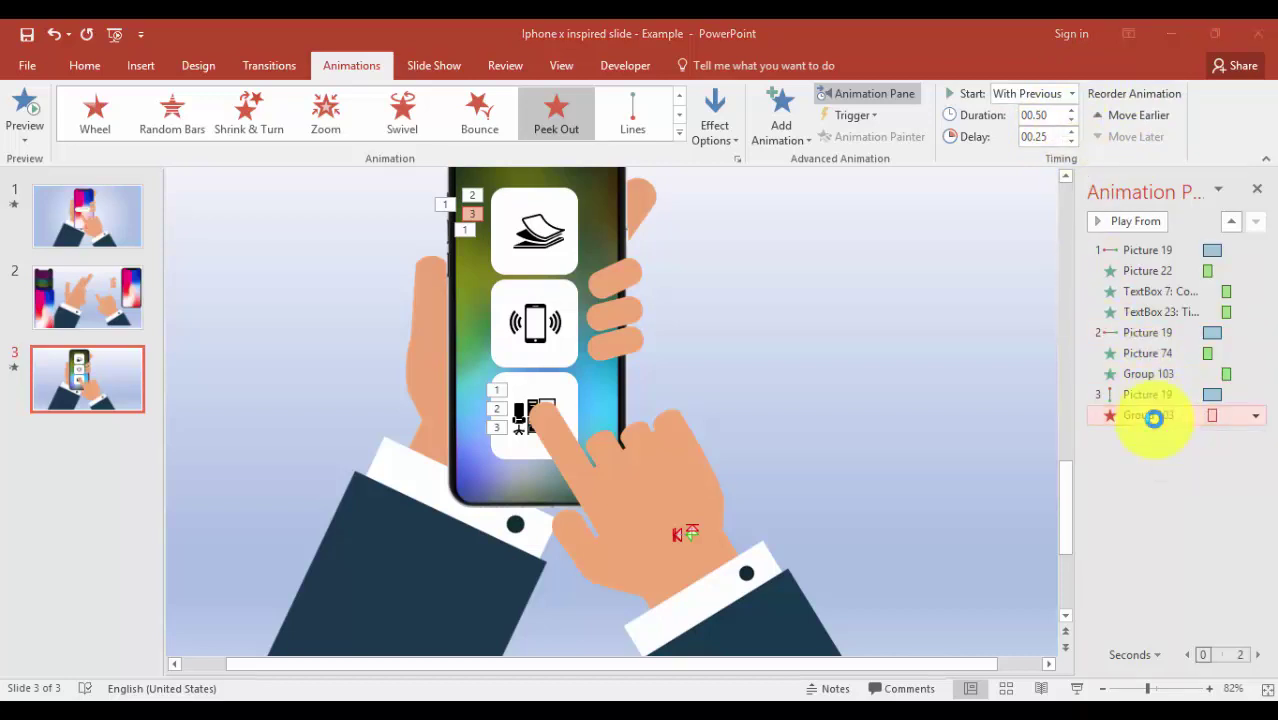
left_click(462, 427)
left_click(456, 512)
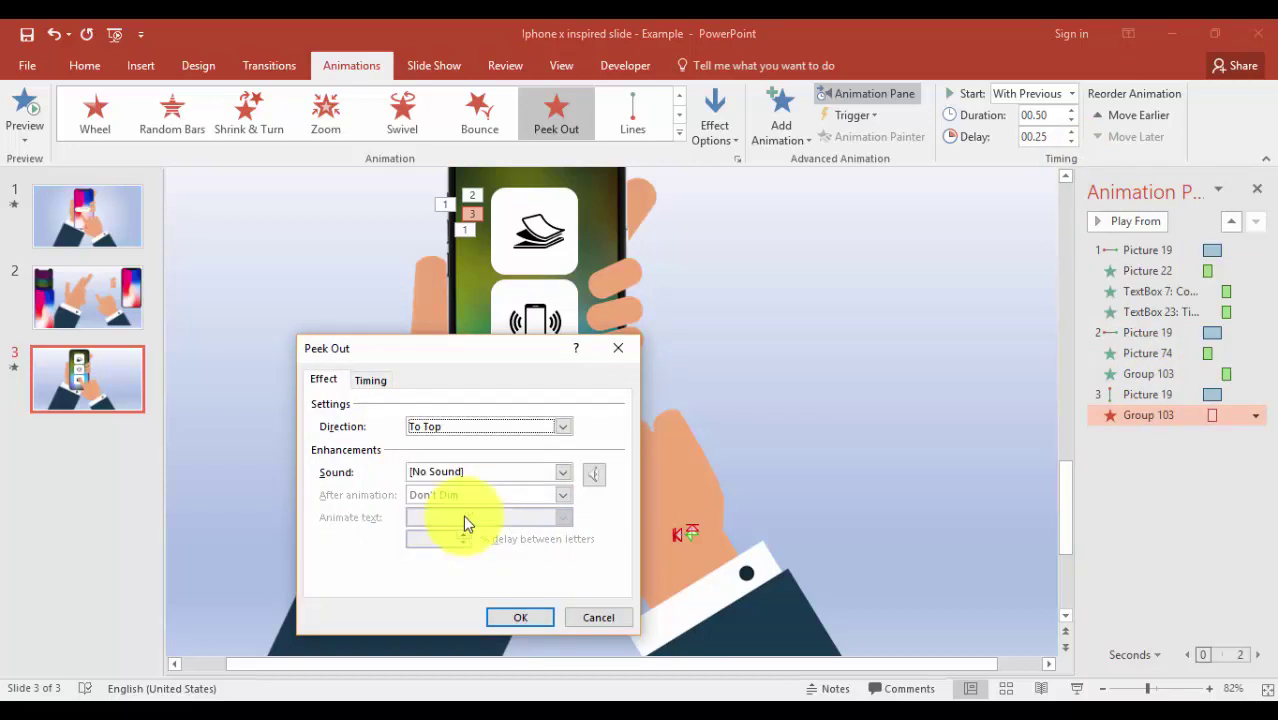
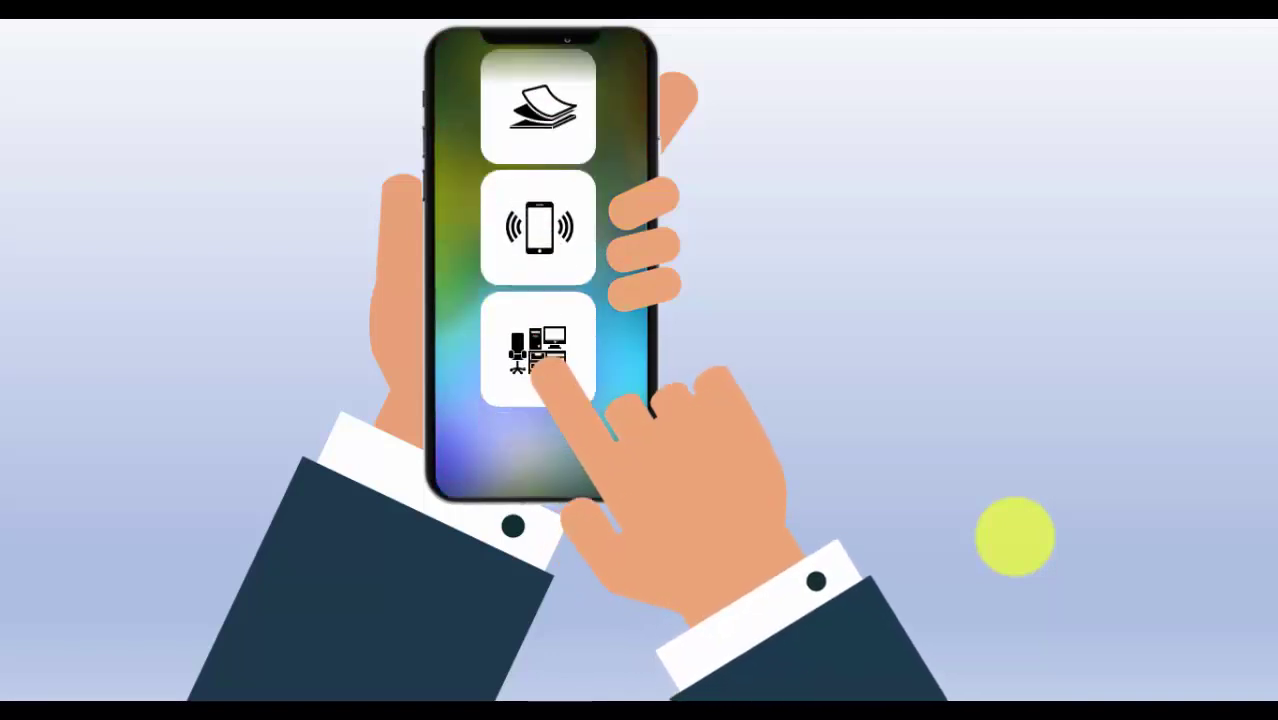
key("Escape")
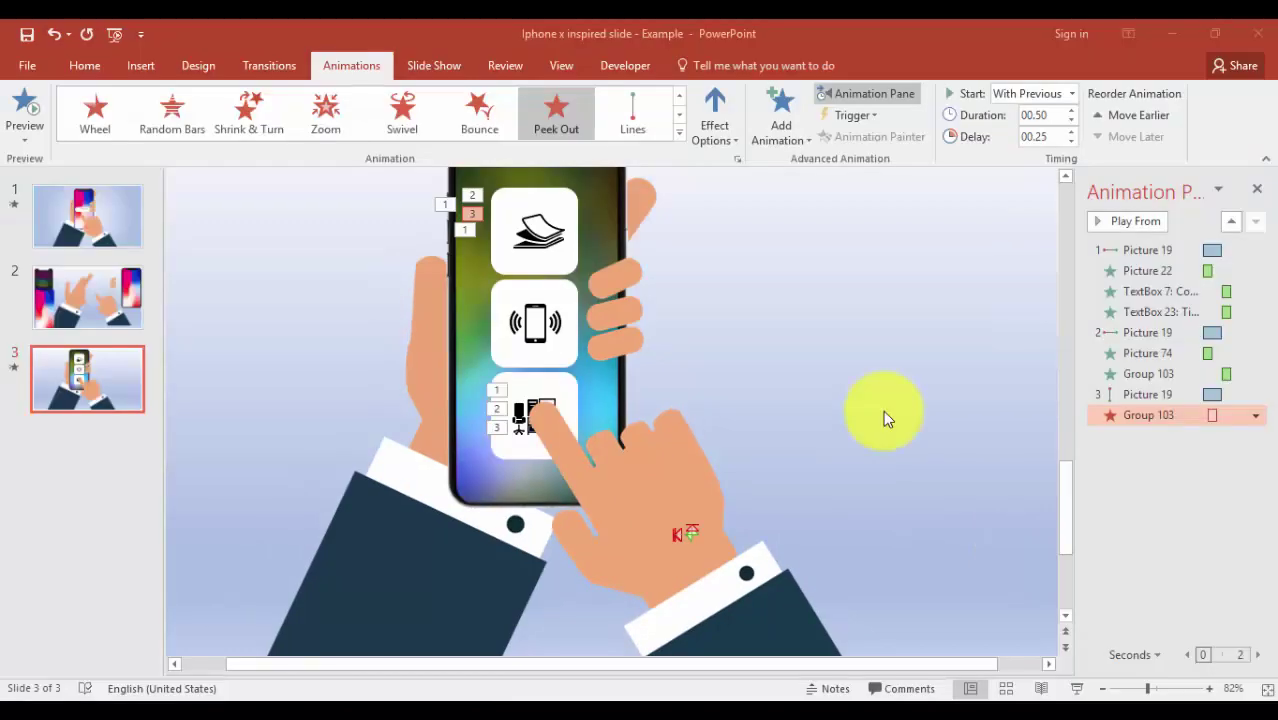
- Copy the pink and blue wallpaper from slide 2 to slide 3 and fit it over the phone screen
left_click(59, 295)
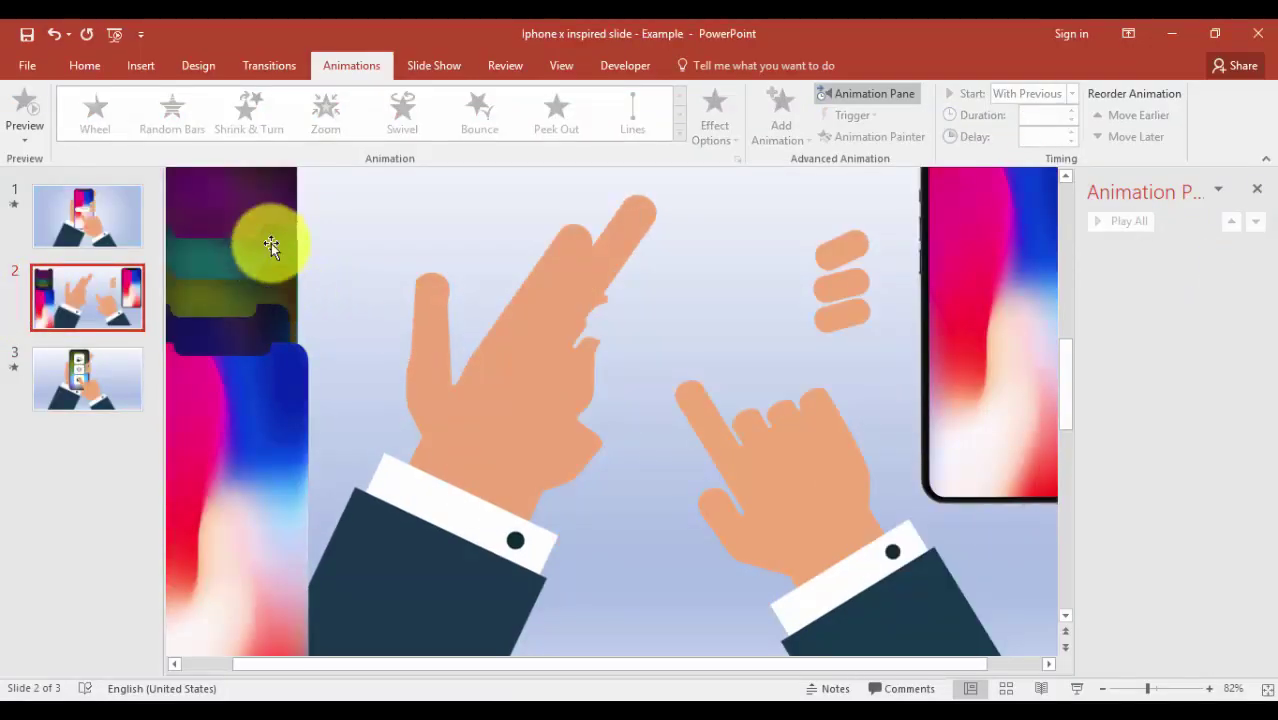
left_click(272, 275)
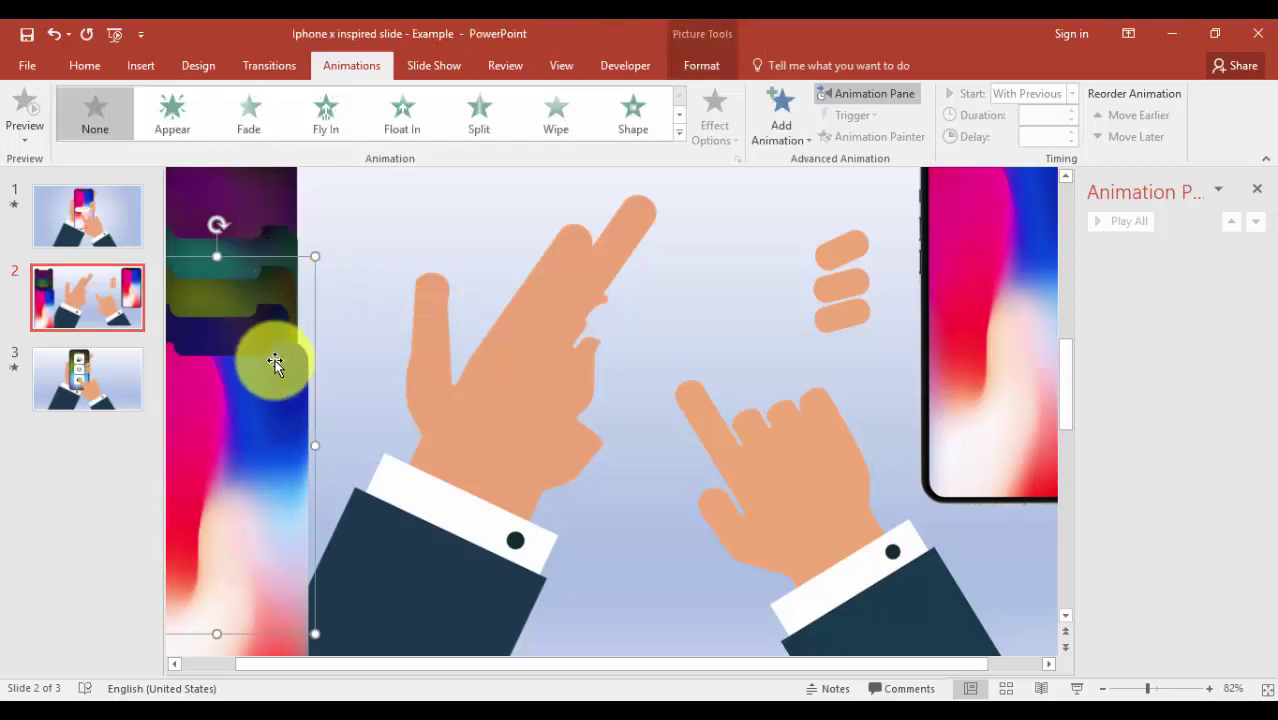
left_click_drag(279, 361, 548, 400)
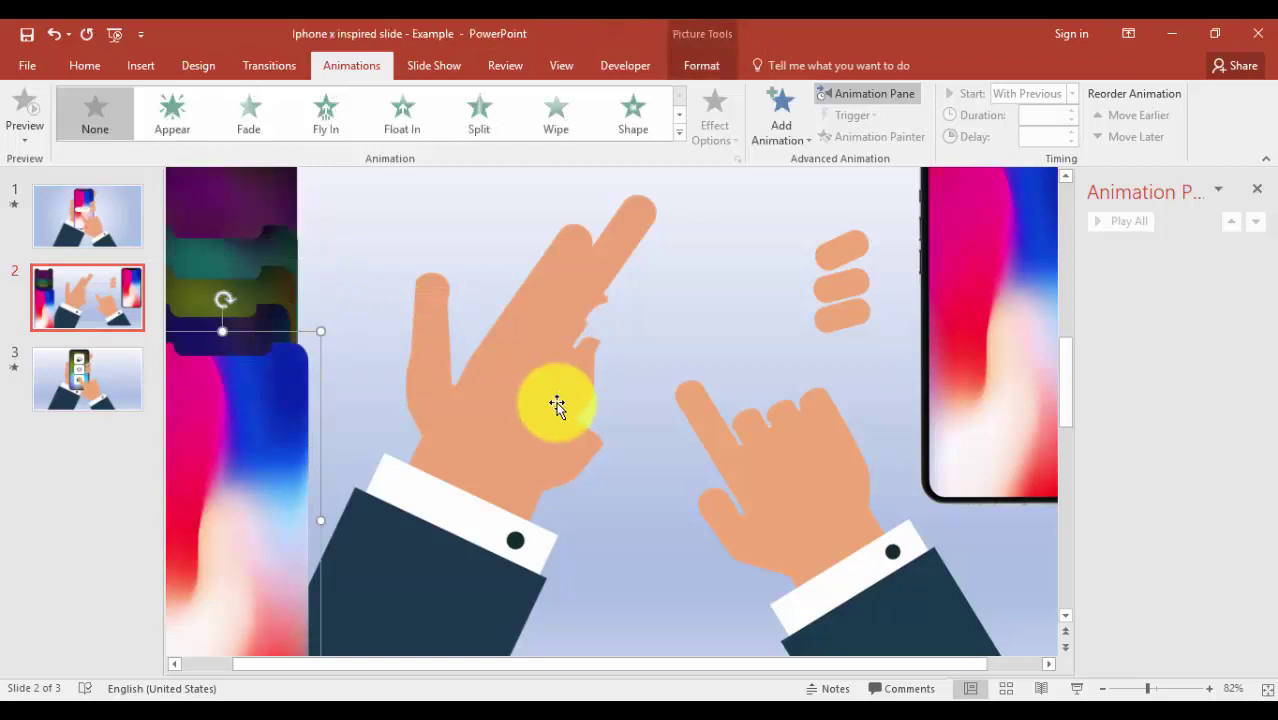
left_click(108, 370)
key("ctrl+v")
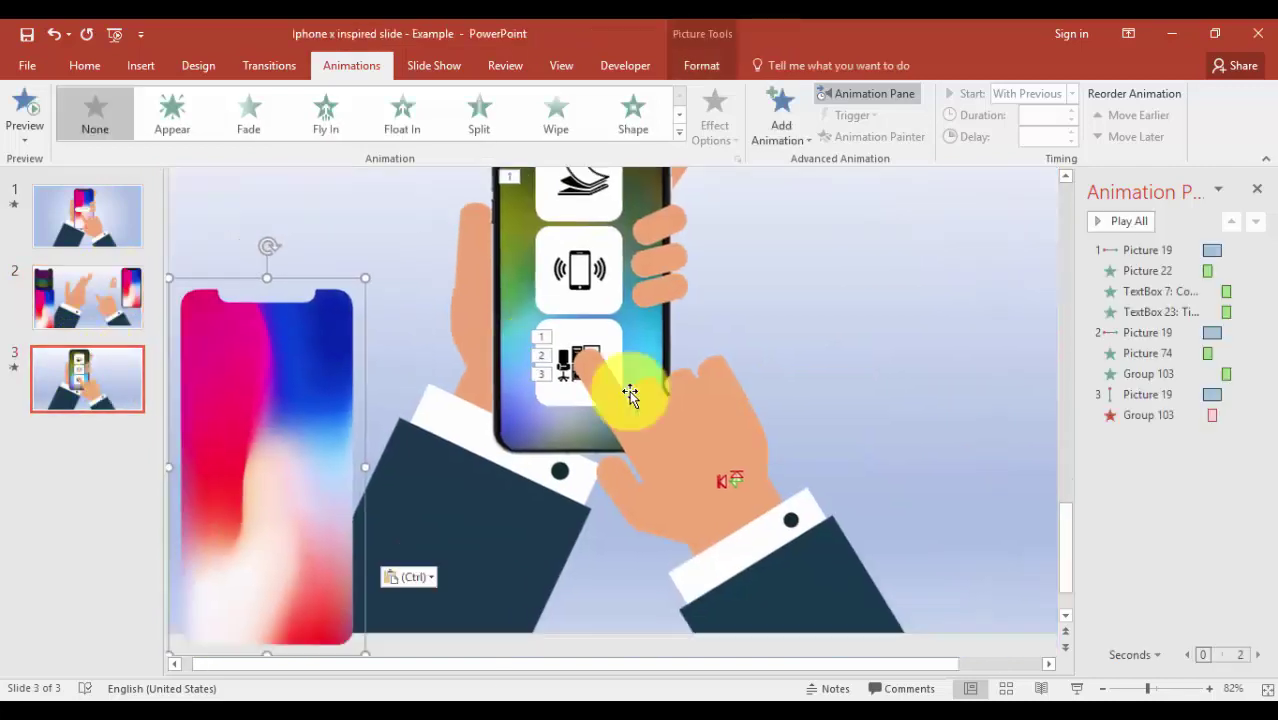
left_click(1101, 689)
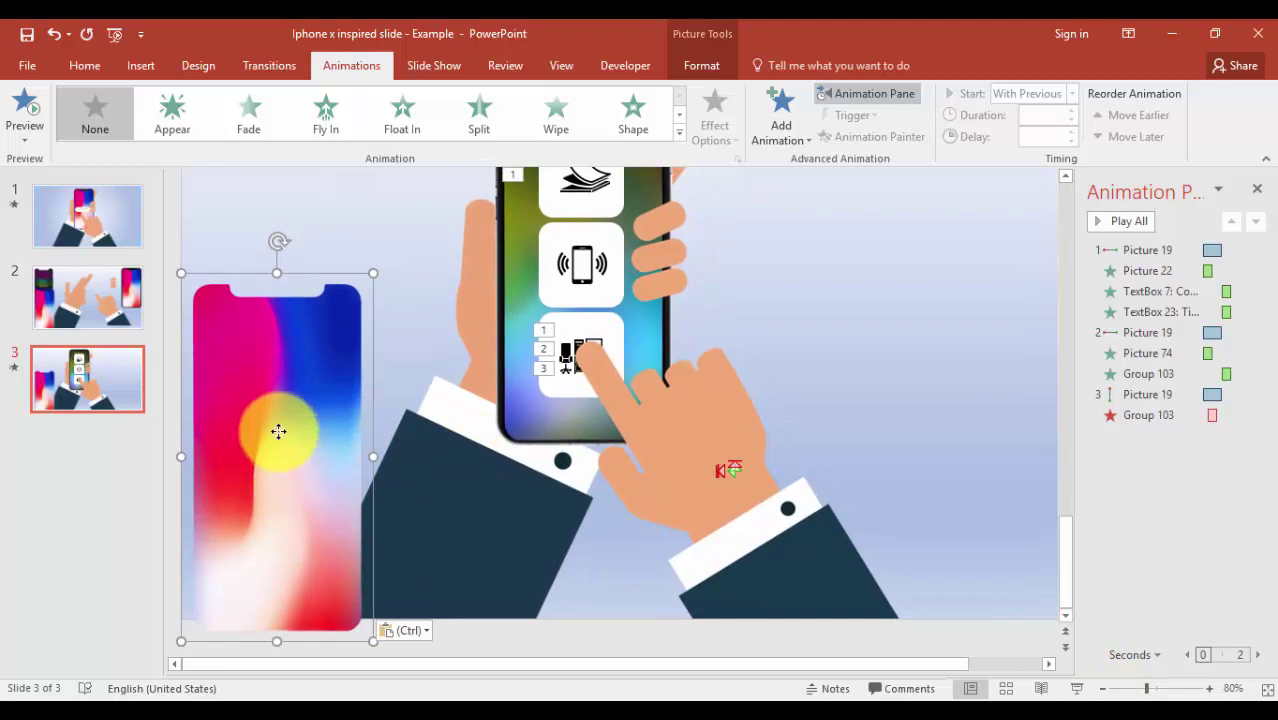
left_click_drag(278, 431, 592, 323)
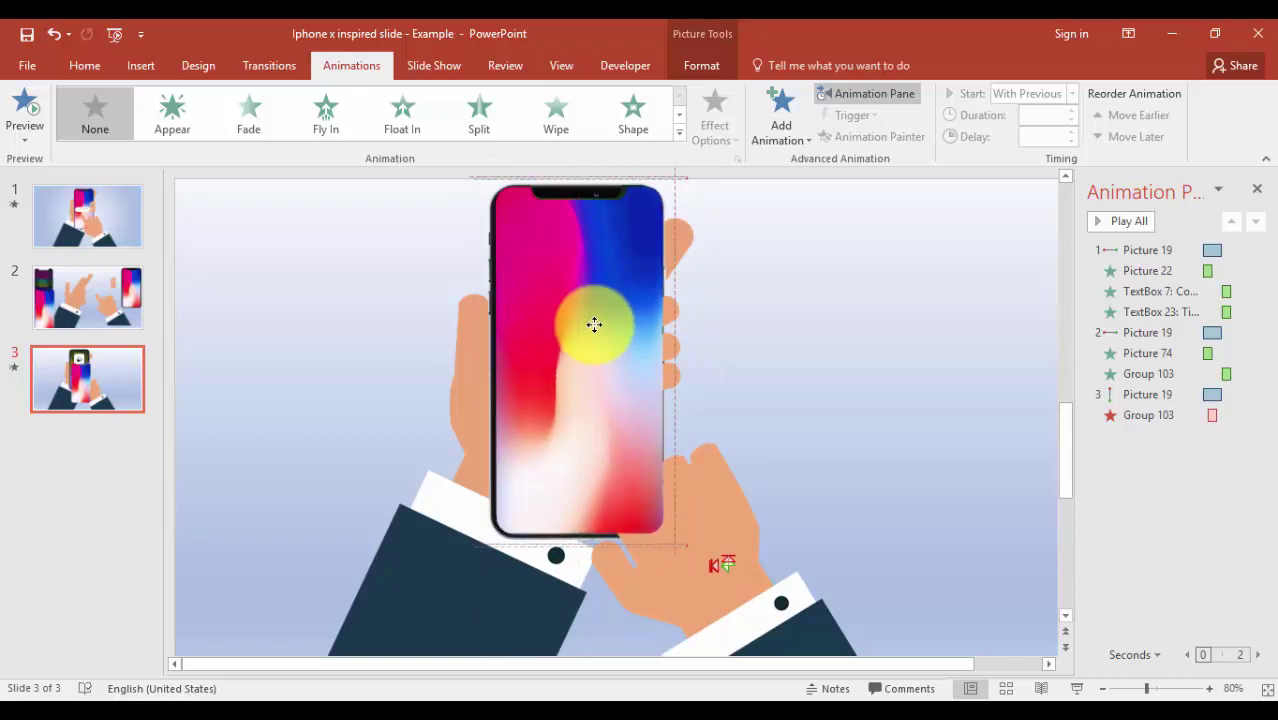
- Bring the picture of the holding fingers and the pointing hand picture to the front, over the wallpaper
left_click(679, 335)
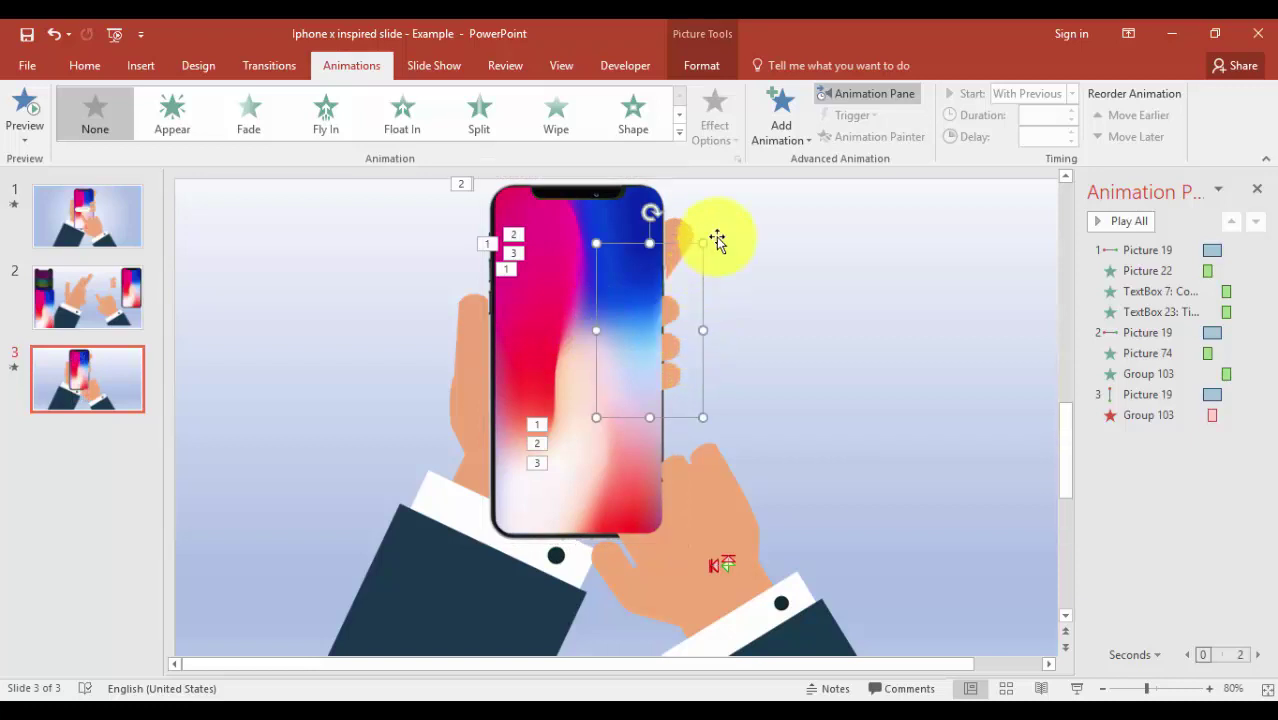
left_click(710, 65)
left_click(950, 93)
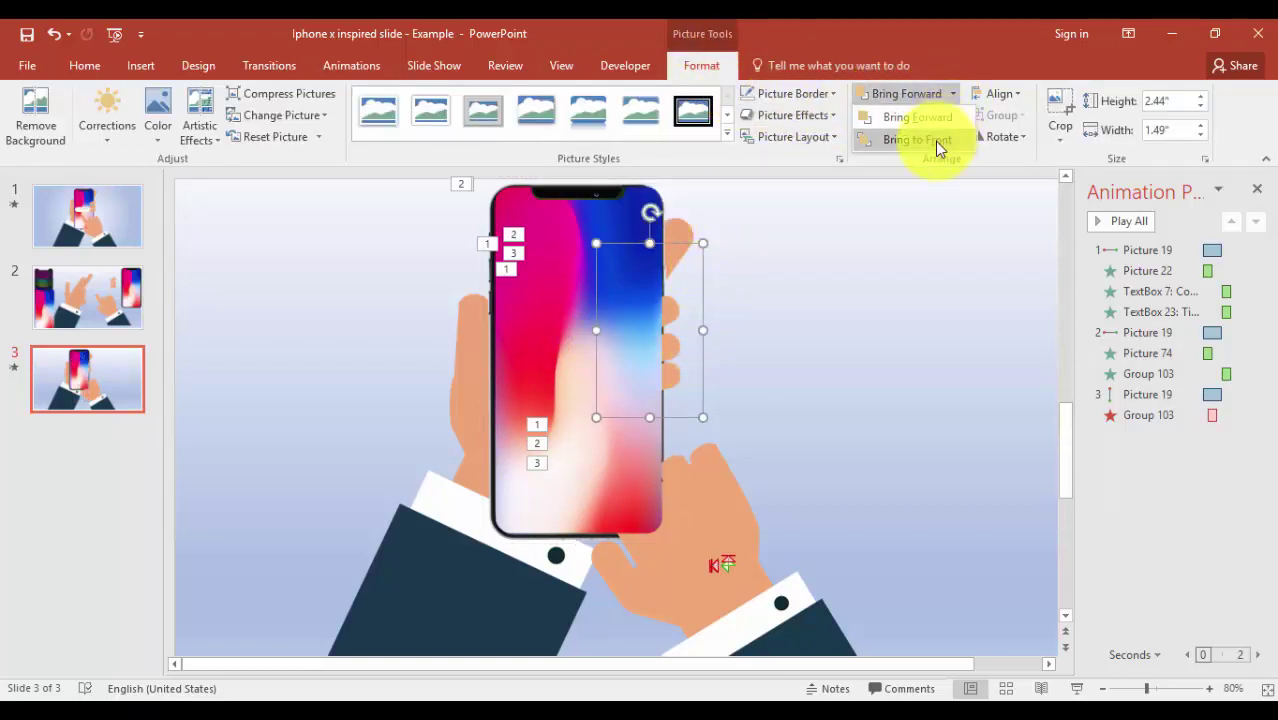
left_click(940, 138)
left_click(694, 500)
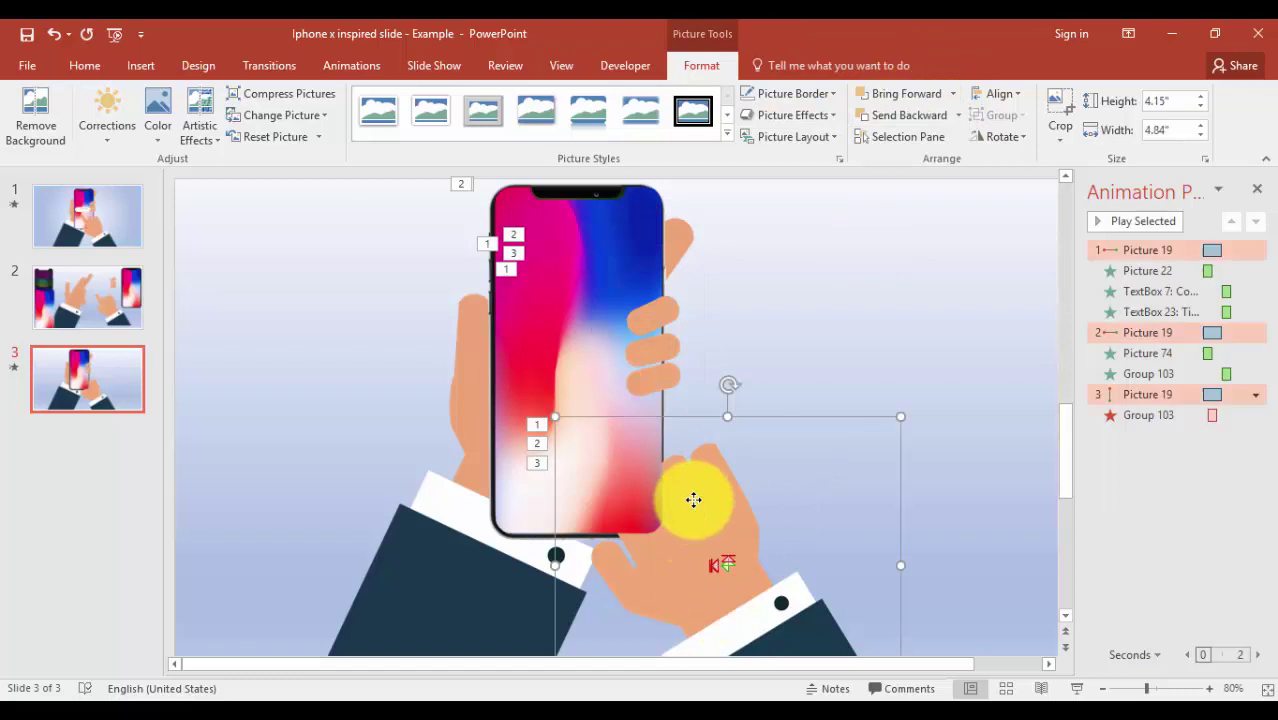
left_click(952, 93)
left_click(935, 140)
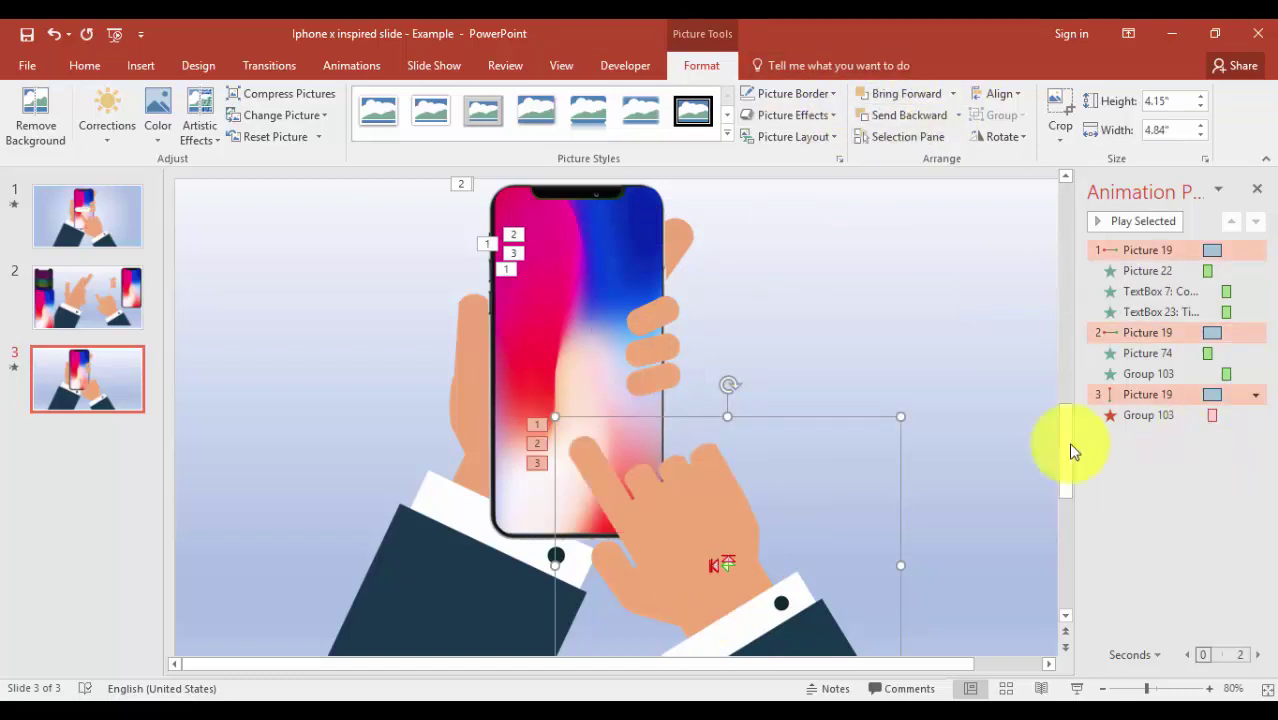
- Add a Fade entrance to the pink and blue wallpaper, start it After Previous, and play the slide show to check it
left_click(605, 260)
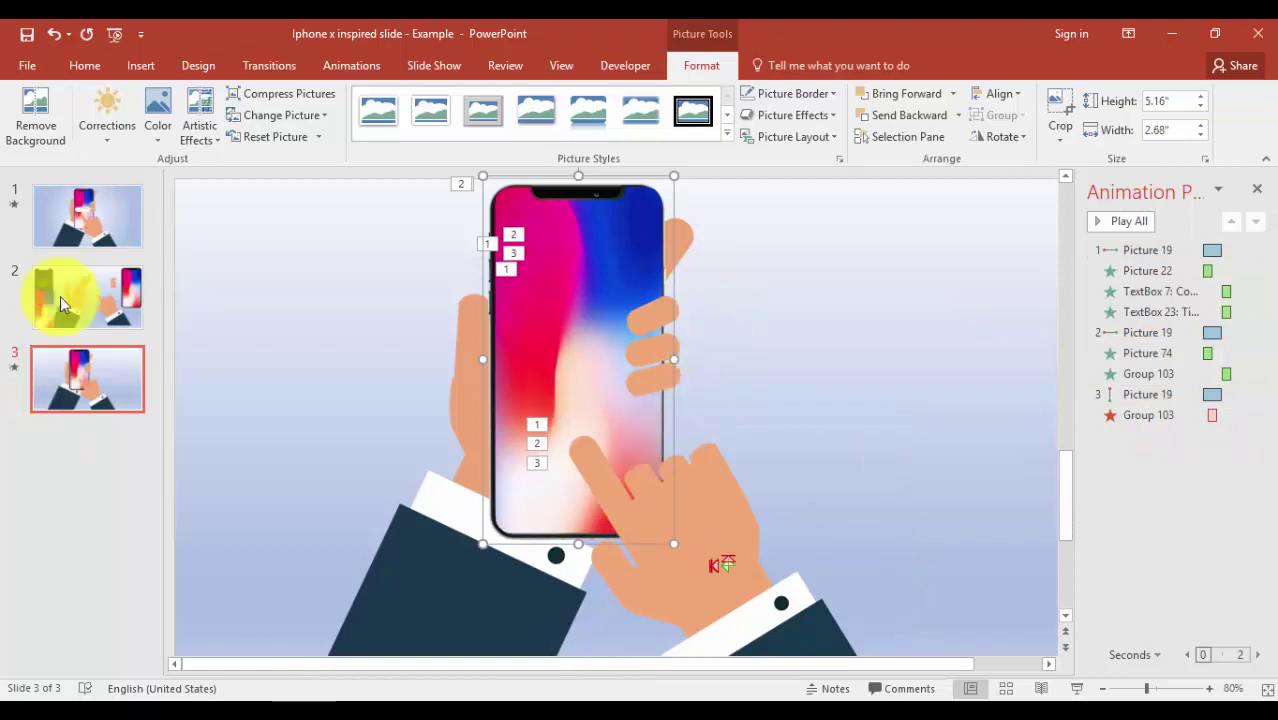
left_click(340, 68)
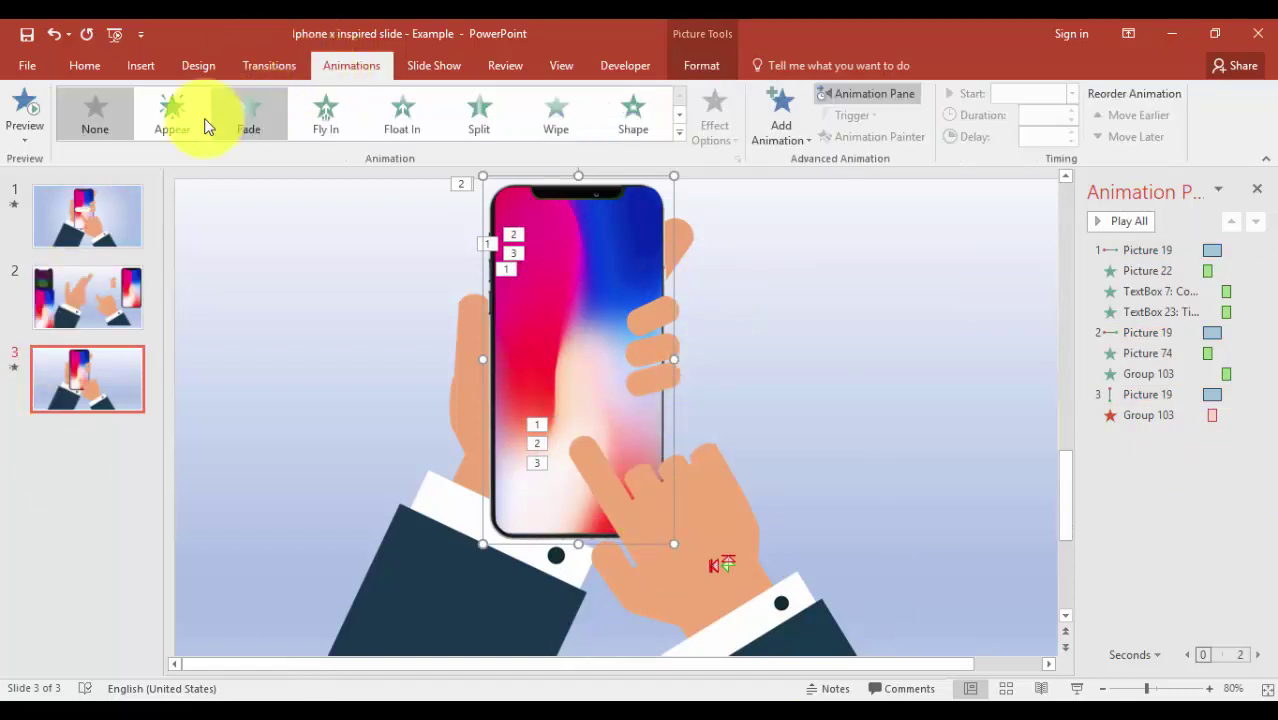
left_click(782, 115)
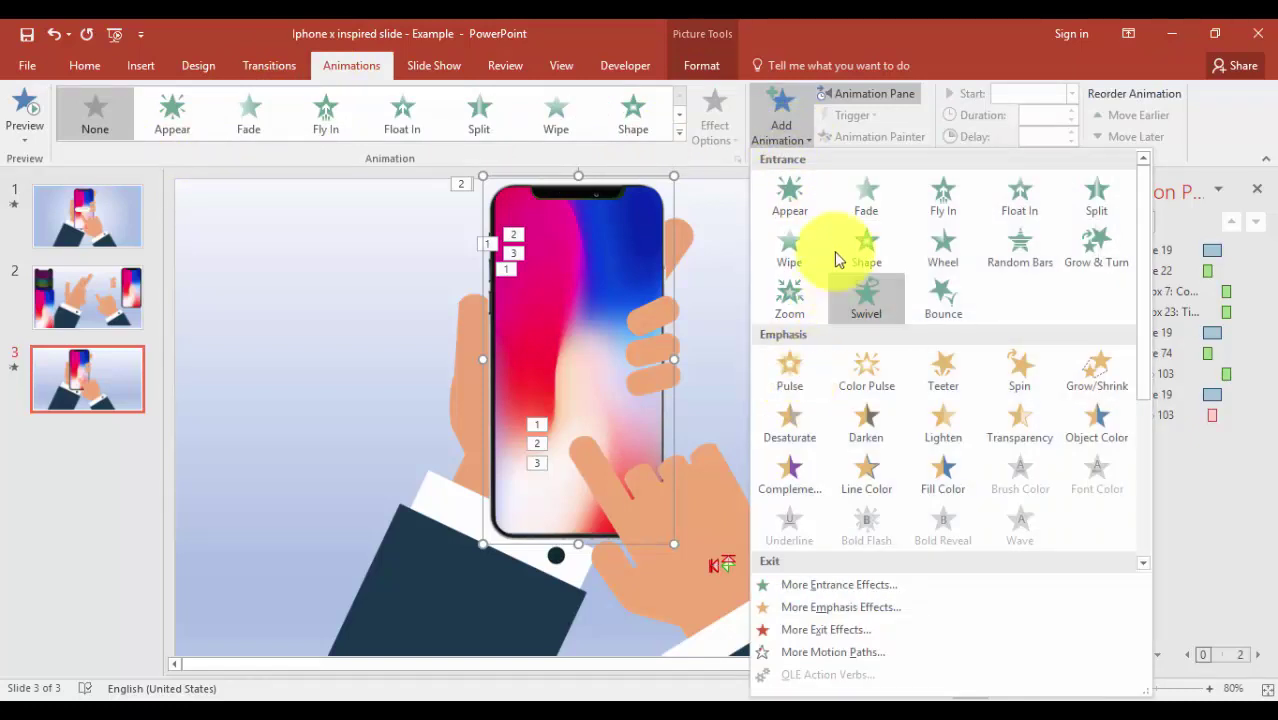
left_click(869, 203)
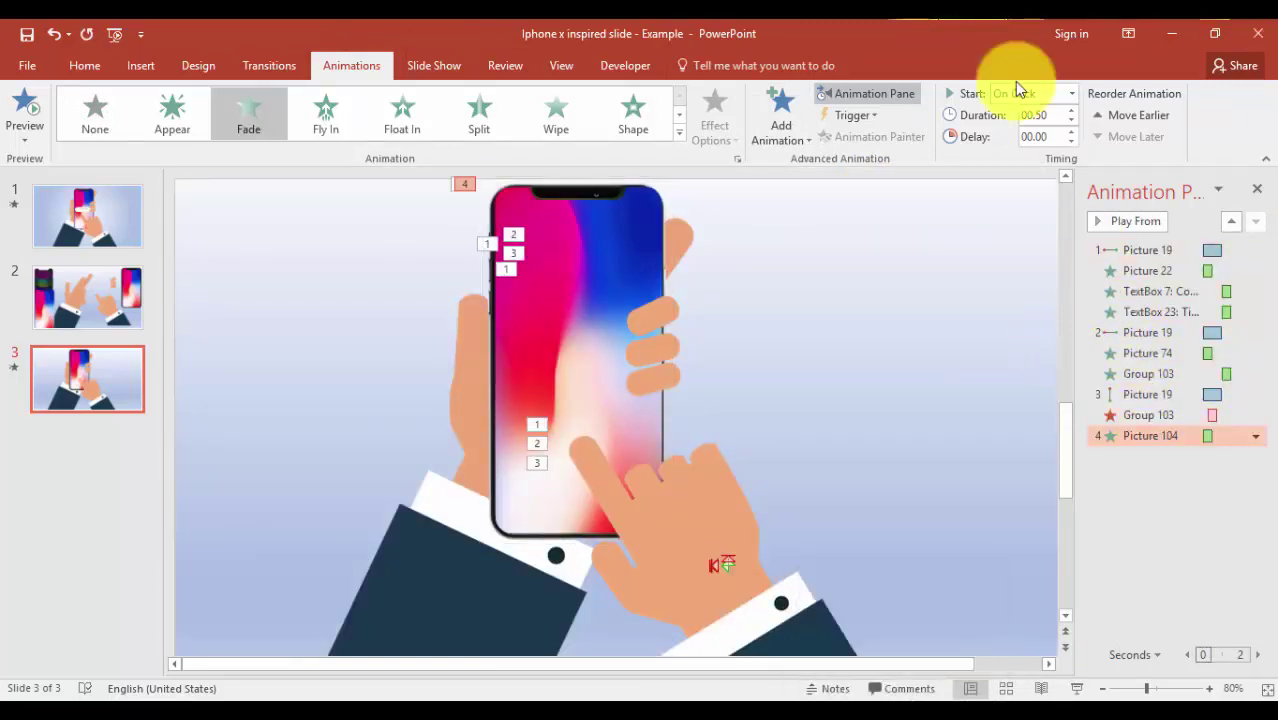
left_click(1072, 94)
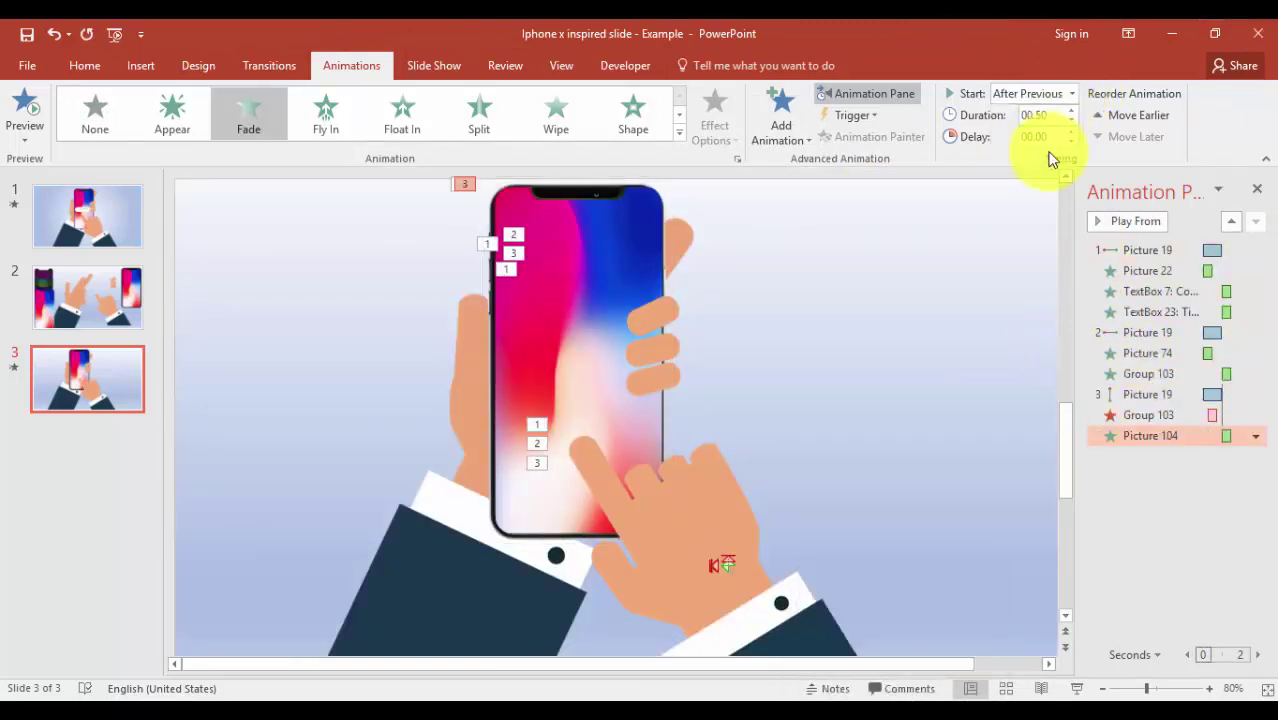
left_click(1077, 689)
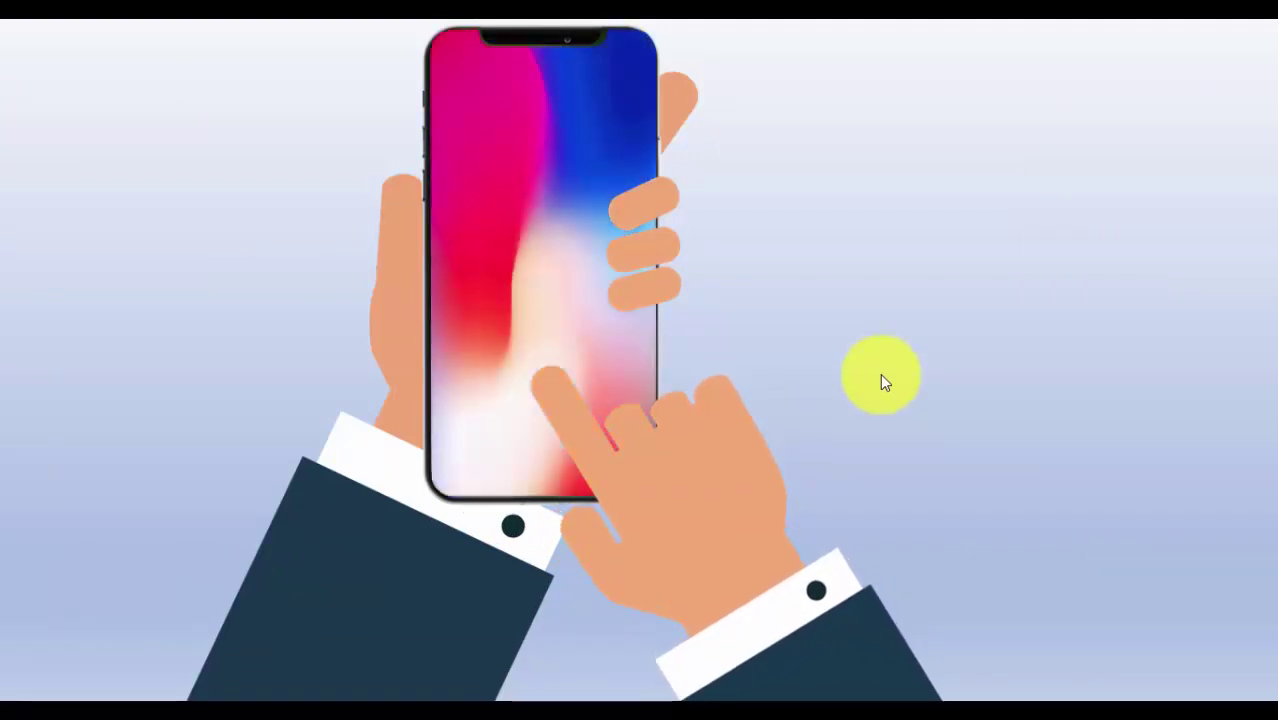
key("Escape")
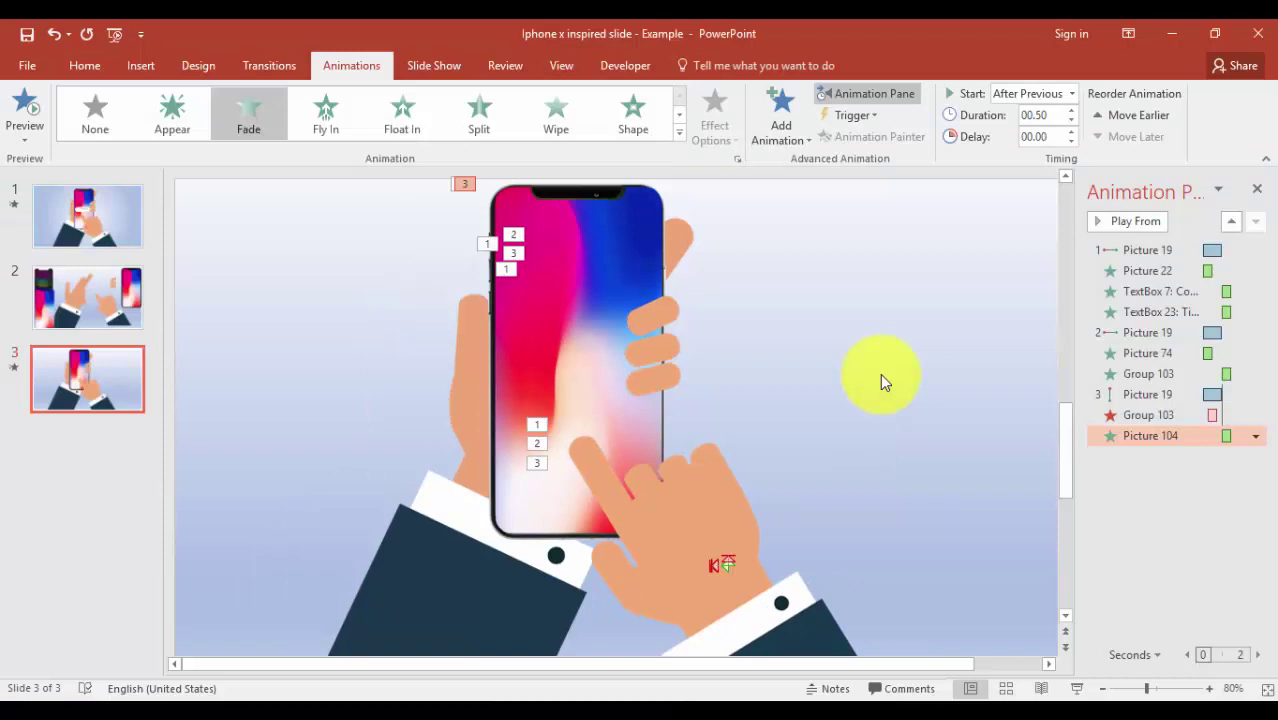
- Draw a rounded rectangle about 2.15 by 0.59 inches beside the phone, fill it white and round its ends into a pill shape
left_click(145, 65)
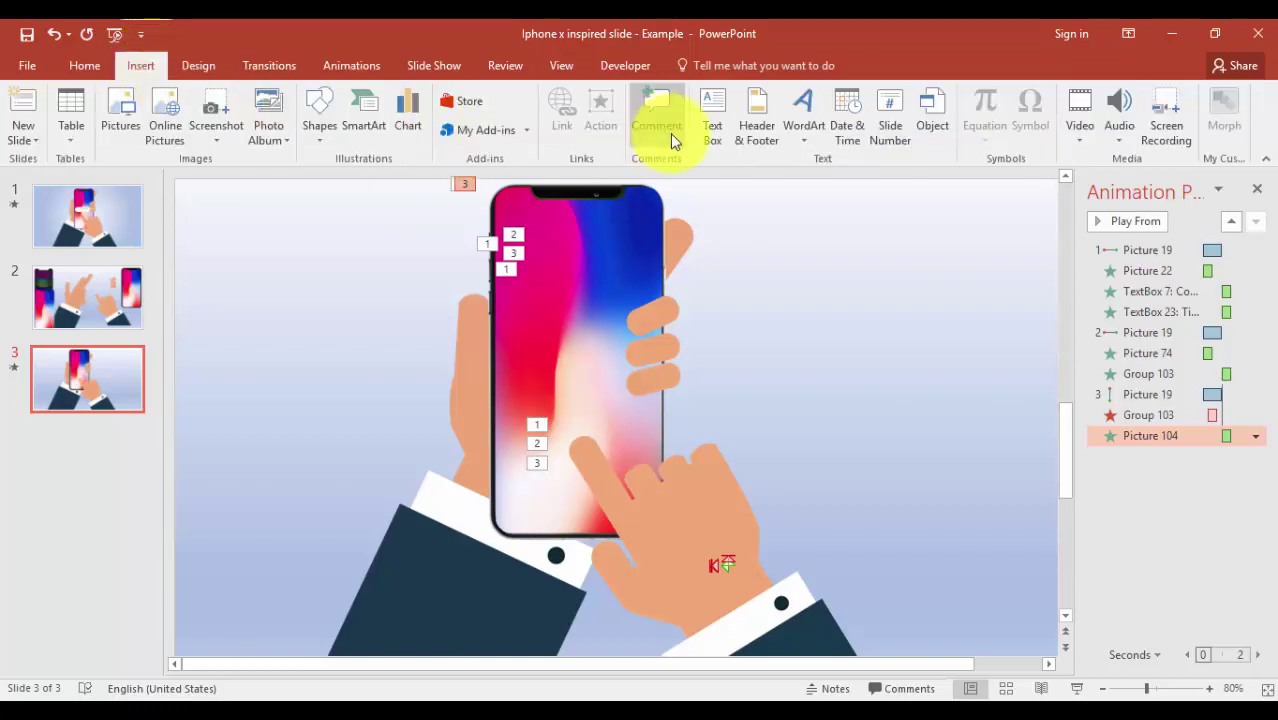
left_click(328, 138)
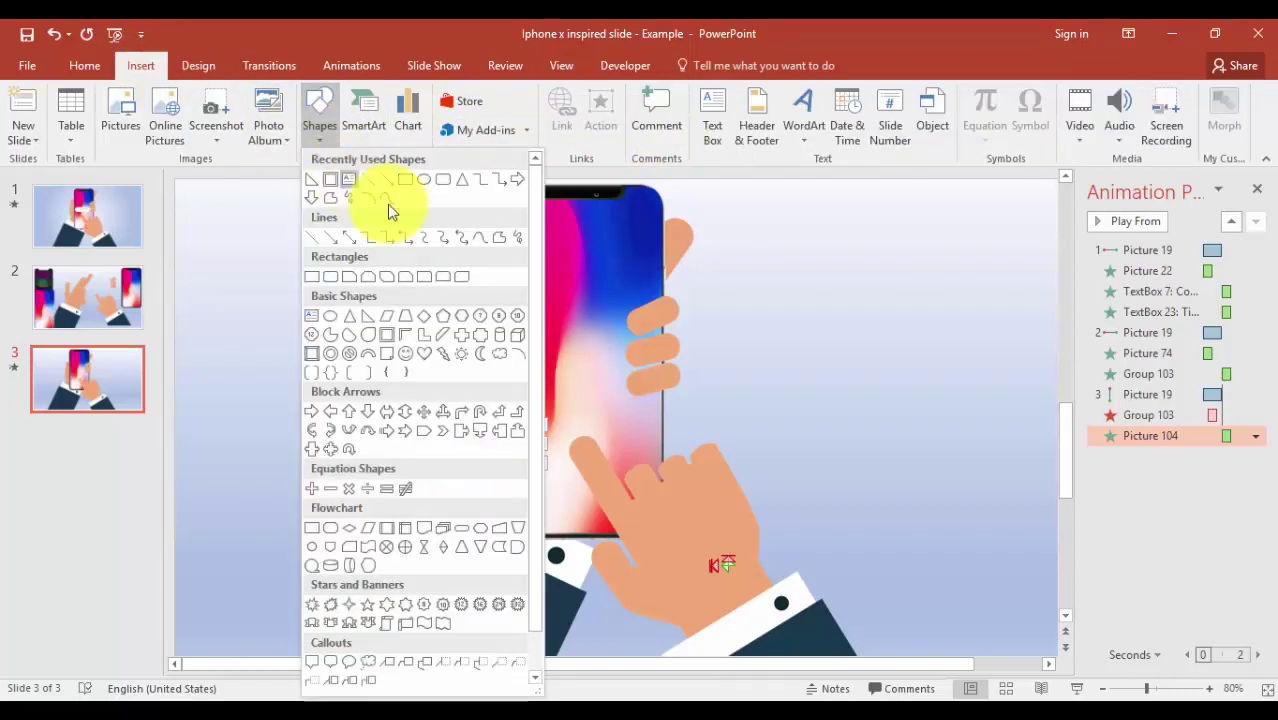
left_click(444, 177)
mouse_move(260, 312)
left_mouse_down()
mouse_move(371, 354)
mouse_move(413, 354)
left_mouse_up()
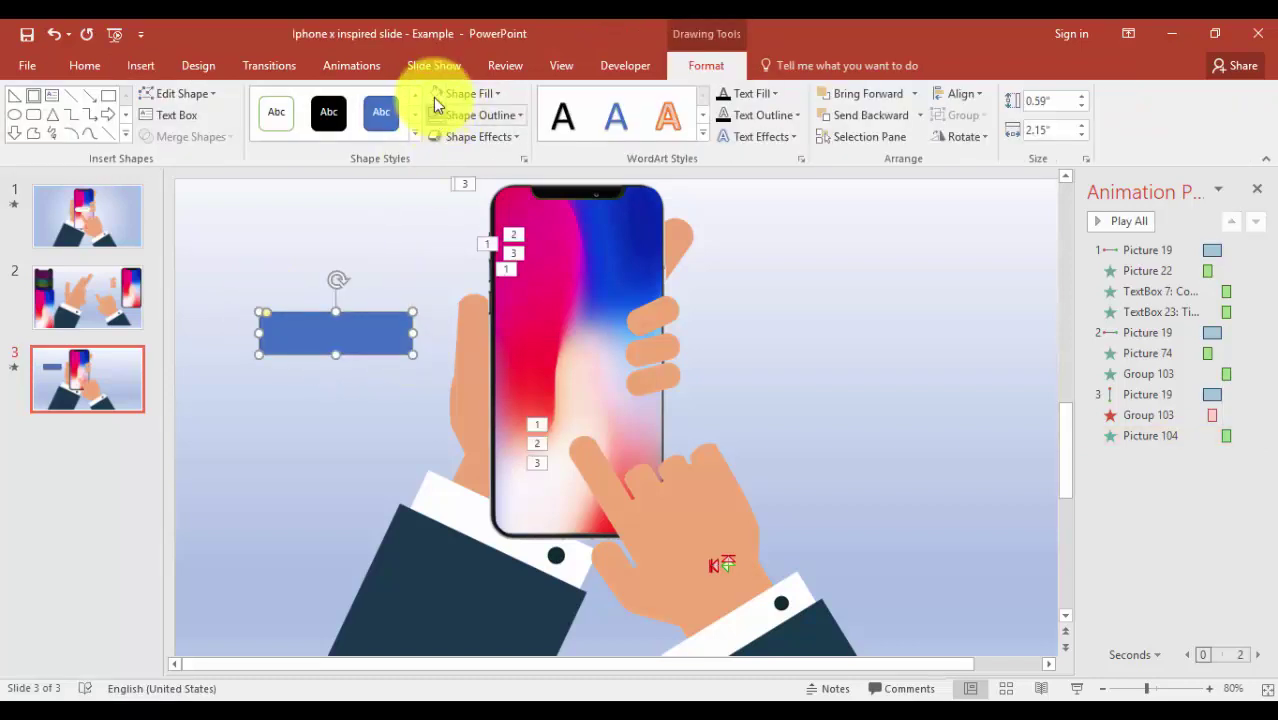
left_click(440, 94)
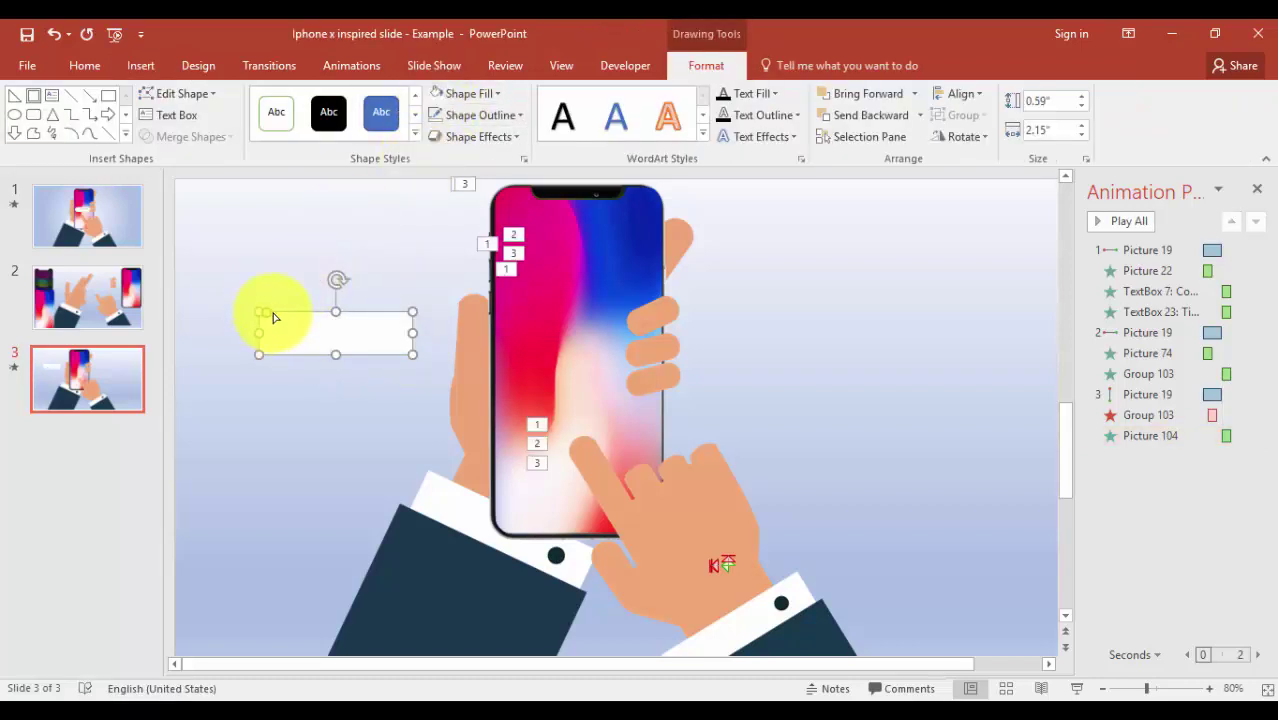
left_click_drag(275, 317, 280, 316)
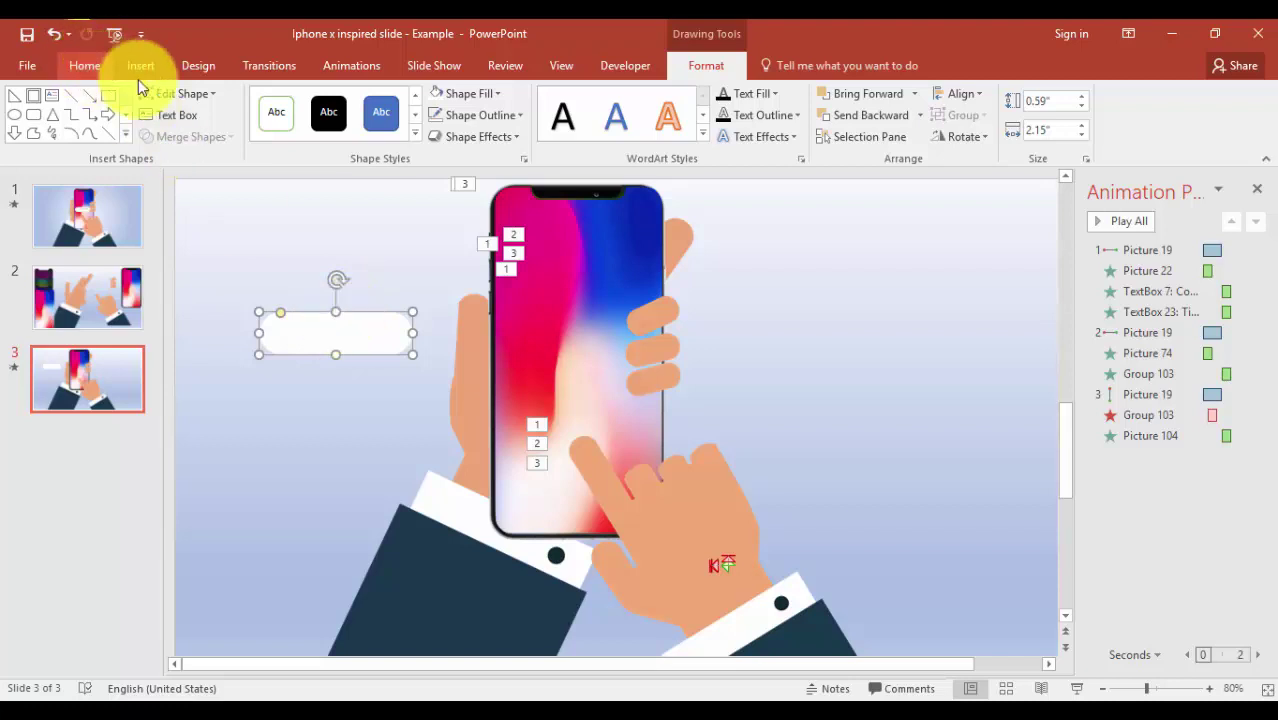
- Change the font color of the white pill shape beside the phone
left_click(85, 65)
left_click(471, 131)
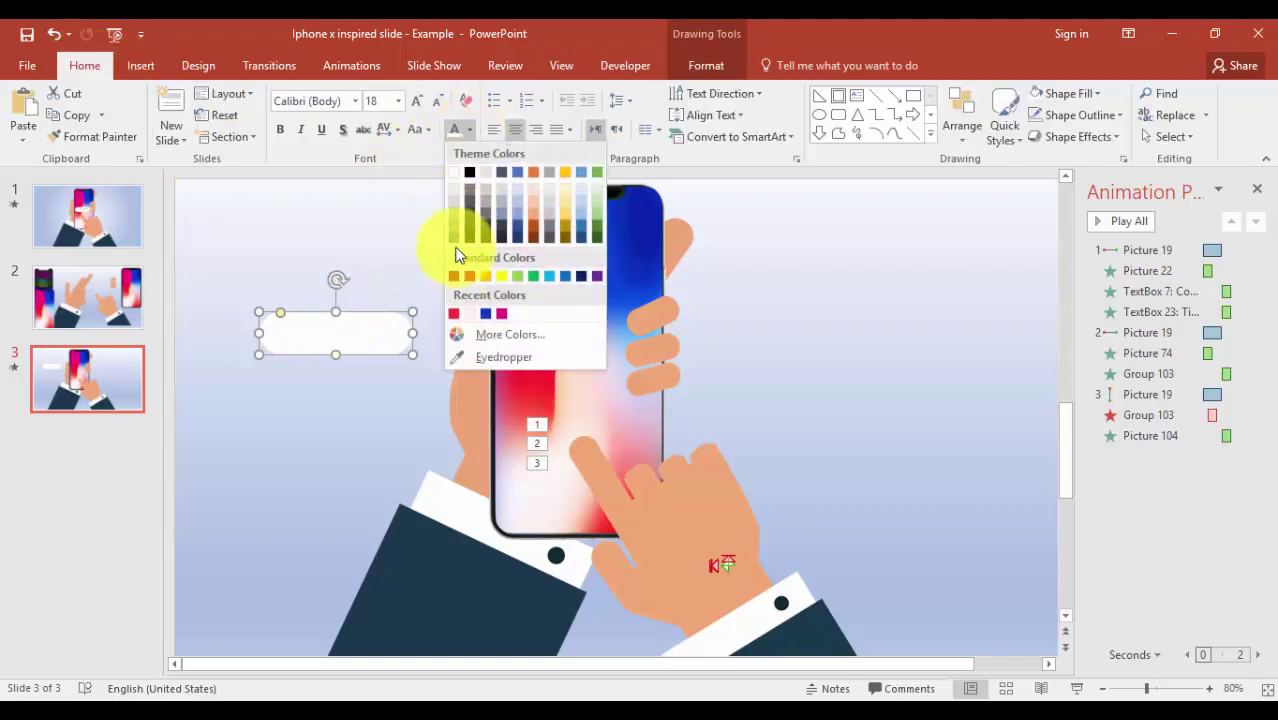
left_click(342, 337)
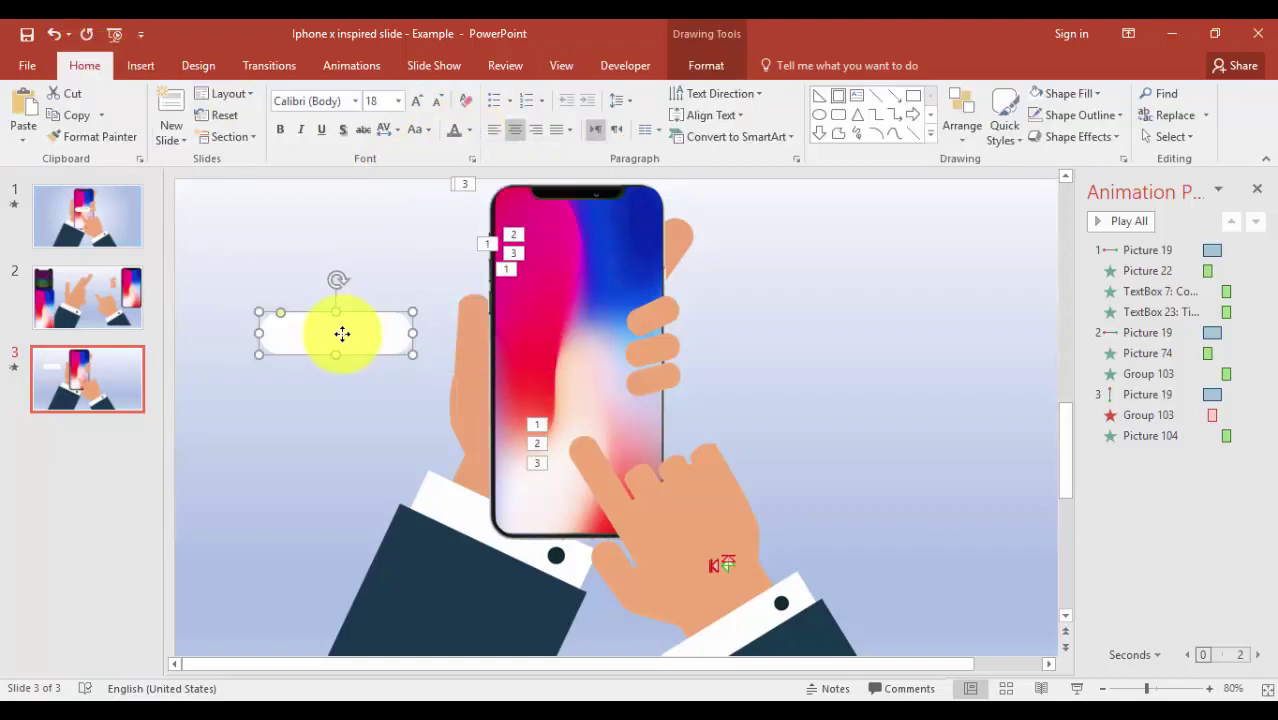